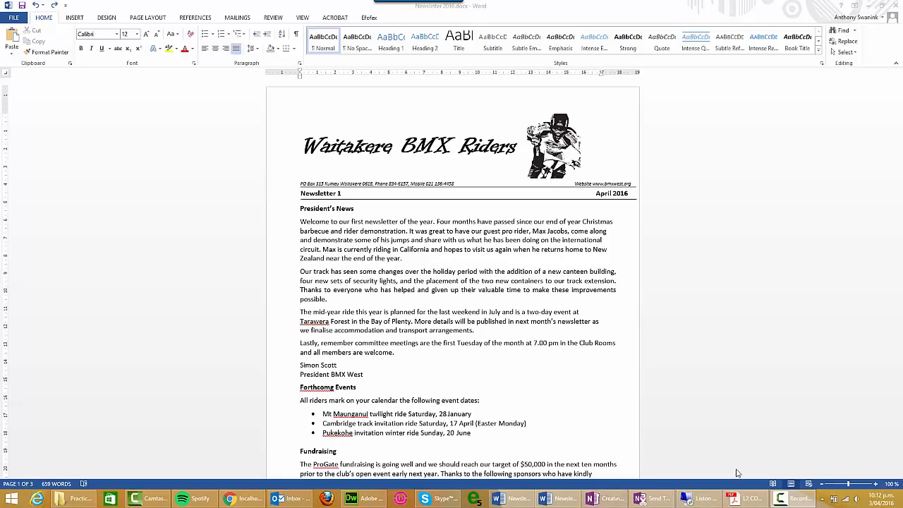
Step: Switch to the assessment PDF in Acrobat and review the newsletter task instructions and the Newsletter Information pages
click(744, 501)
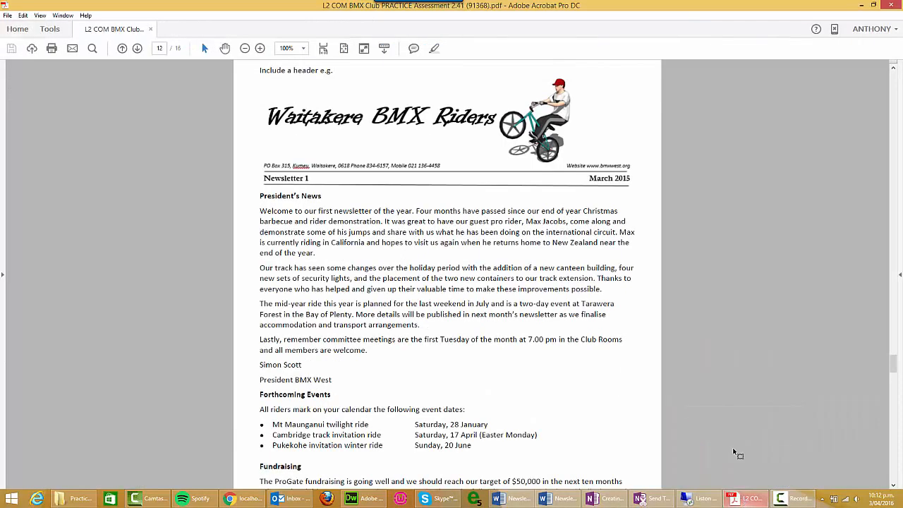
drag(895, 372, 894, 251)
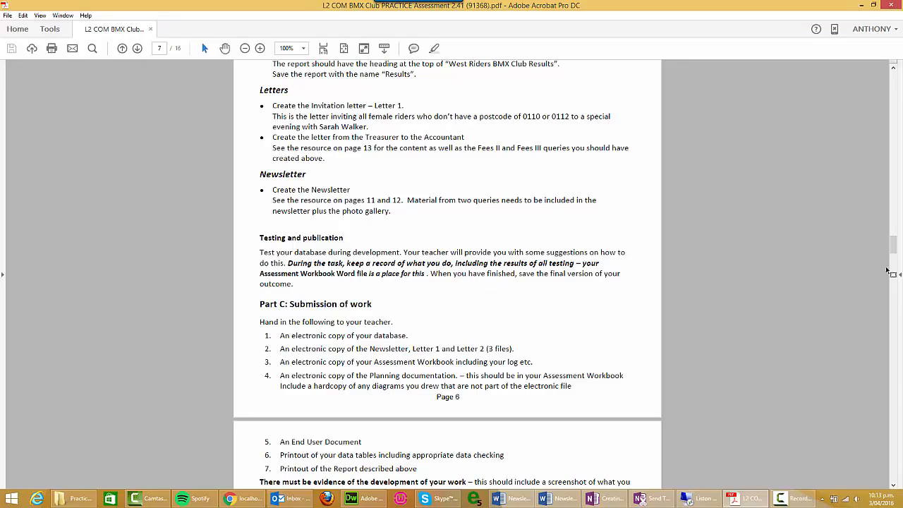
drag(894, 247, 900, 364)
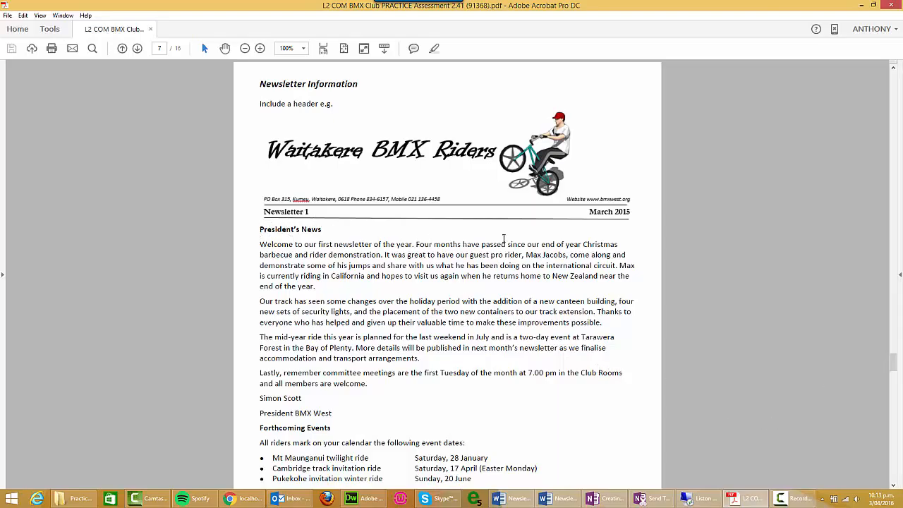
mouse_move(894, 351)
mouse_down()
mouse_move(894, 390)
mouse_move(894, 358)
mouse_up()
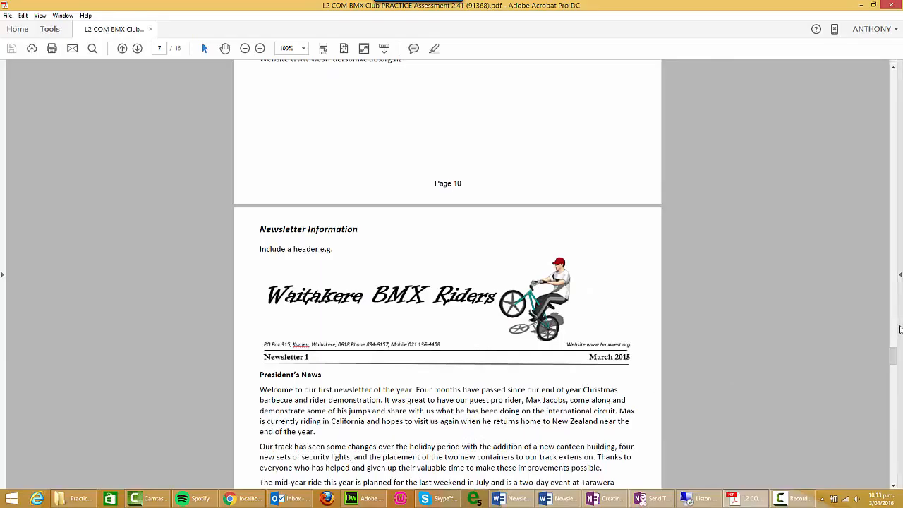
drag(894, 358, 894, 368)
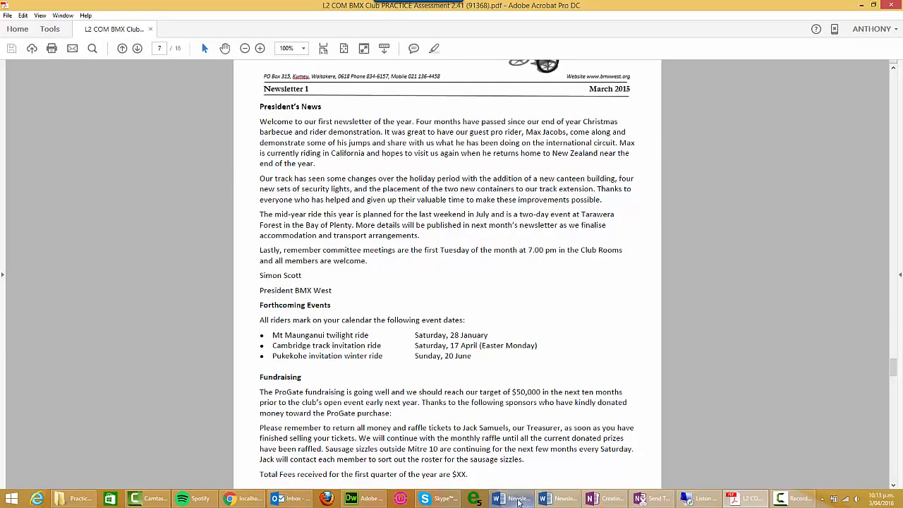
Step: Switch to Word and look through the Newsletter 2016 example, from its header to the Rider of the Month section
click(519, 502)
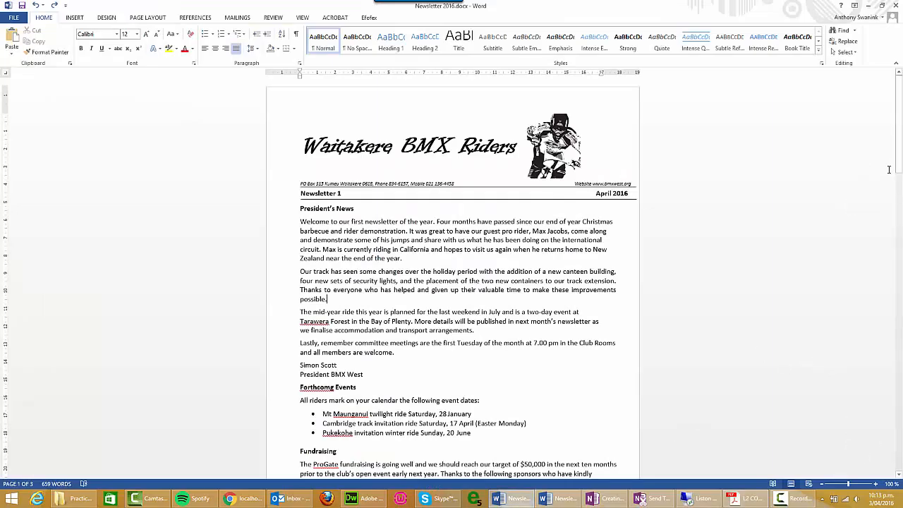
drag(898, 157, 901, 262)
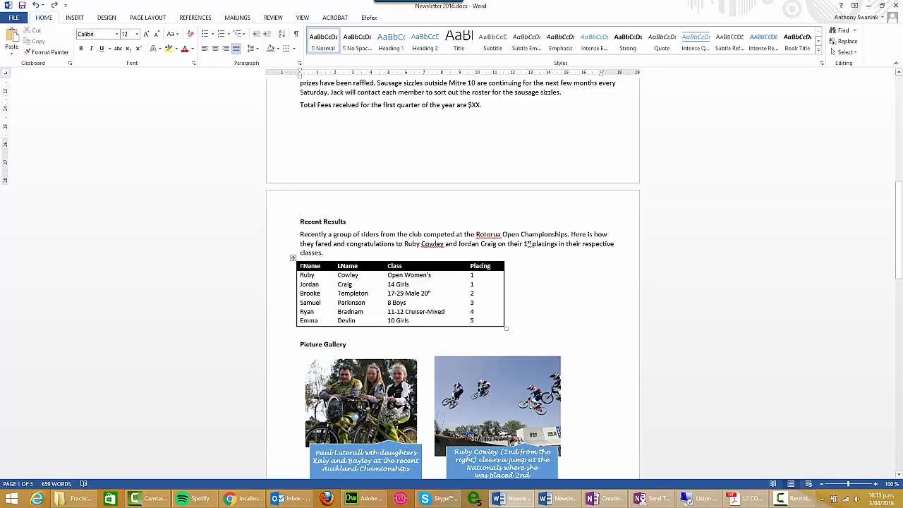
drag(900, 233, 901, 282)
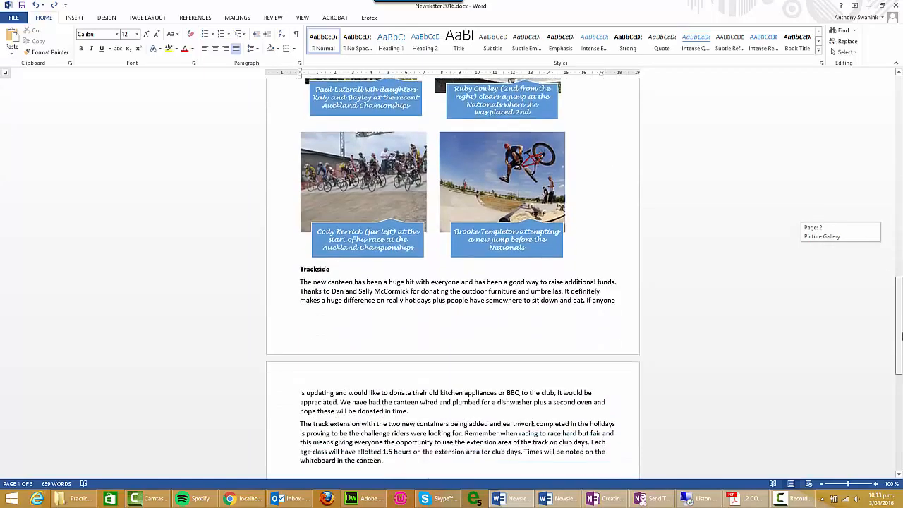
drag(901, 337, 902, 379)
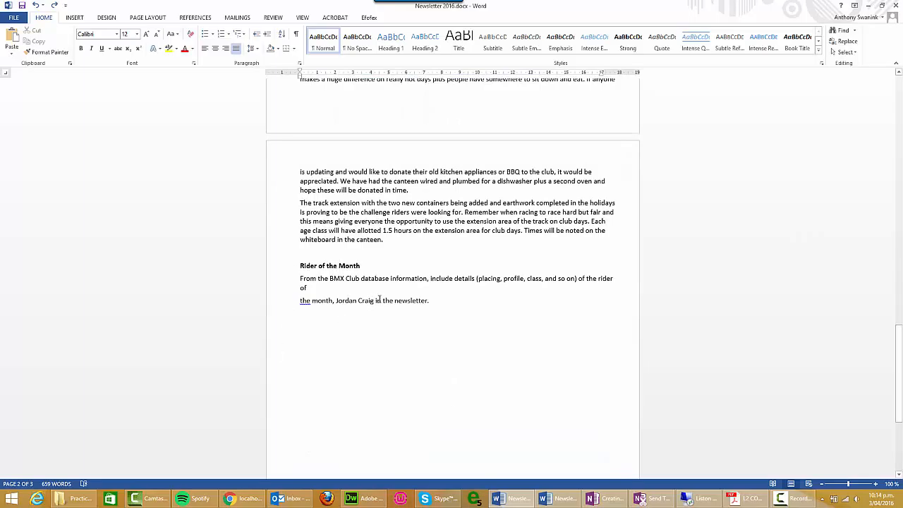
drag(901, 379, 896, 118)
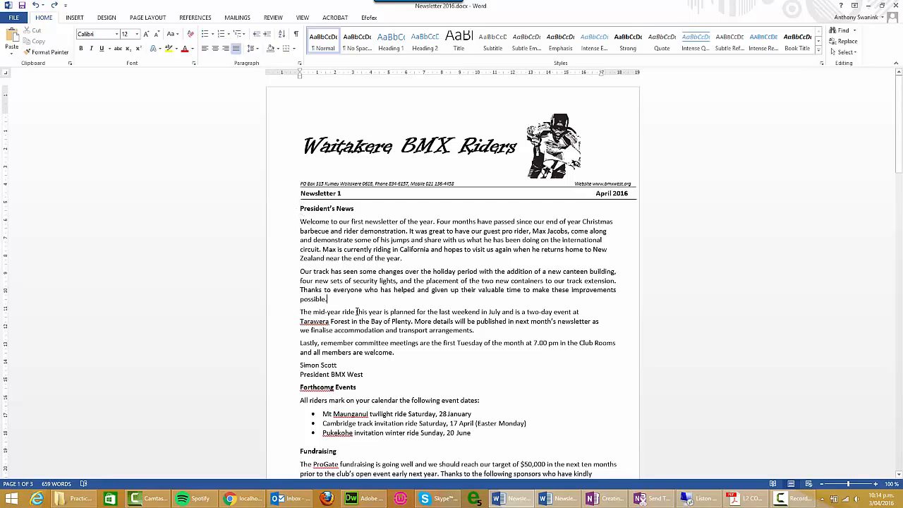
Step: Return to the assessment PDF in Acrobat and examine the sample newsletter header and the President's News text
click(734, 499)
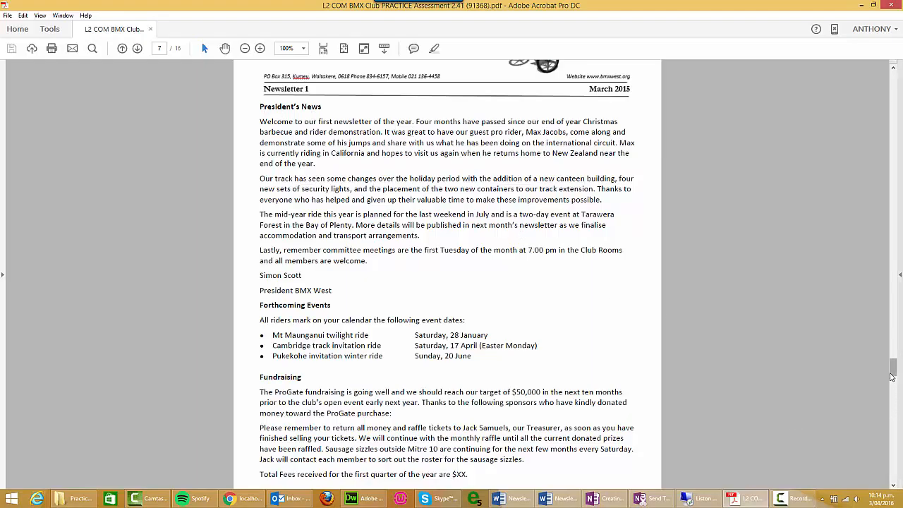
drag(893, 372, 893, 364)
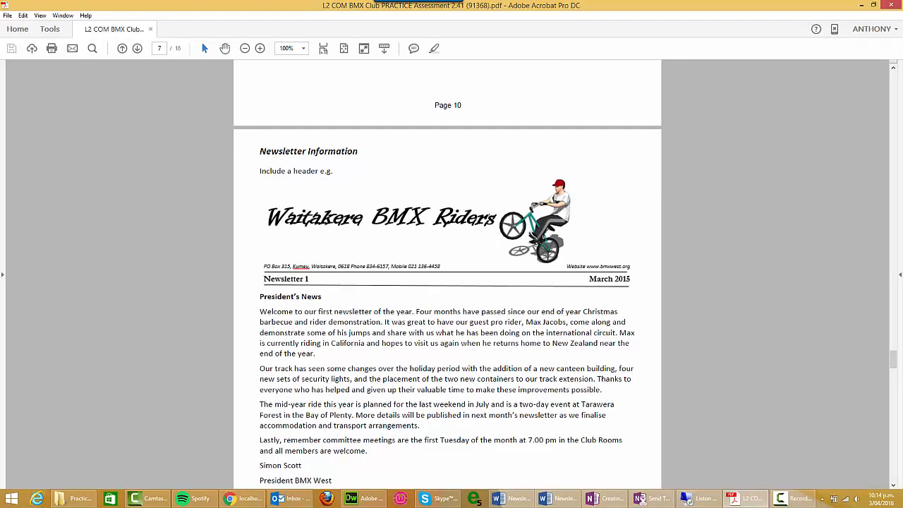
double_click(279, 296)
click(421, 219)
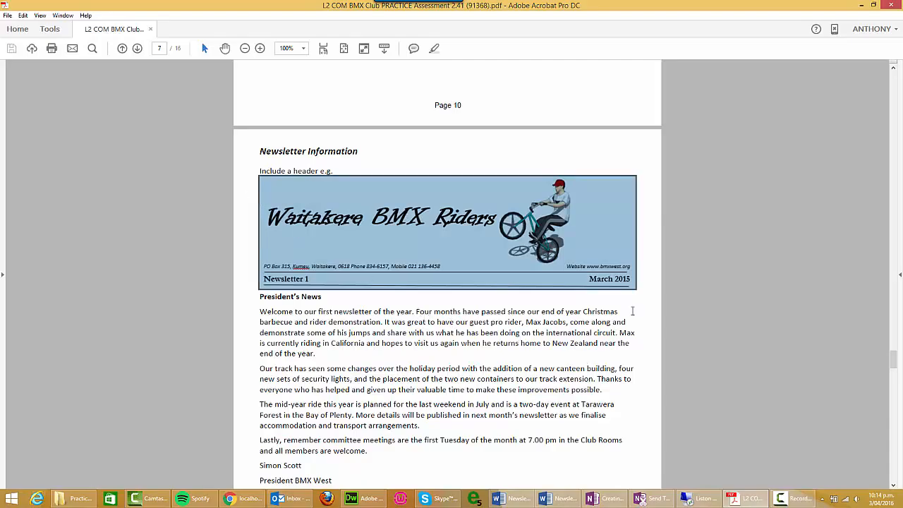
click(592, 319)
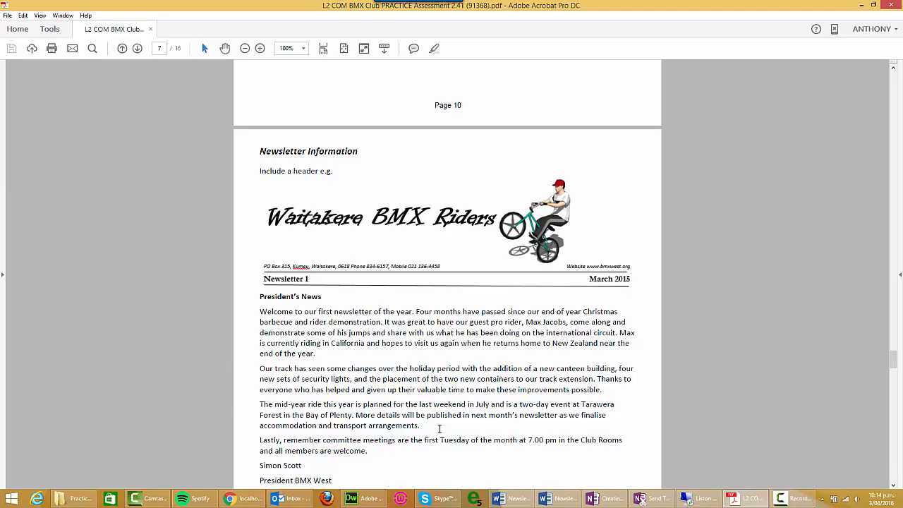
Step: Switch back to Word and create a new blank document
click(506, 498)
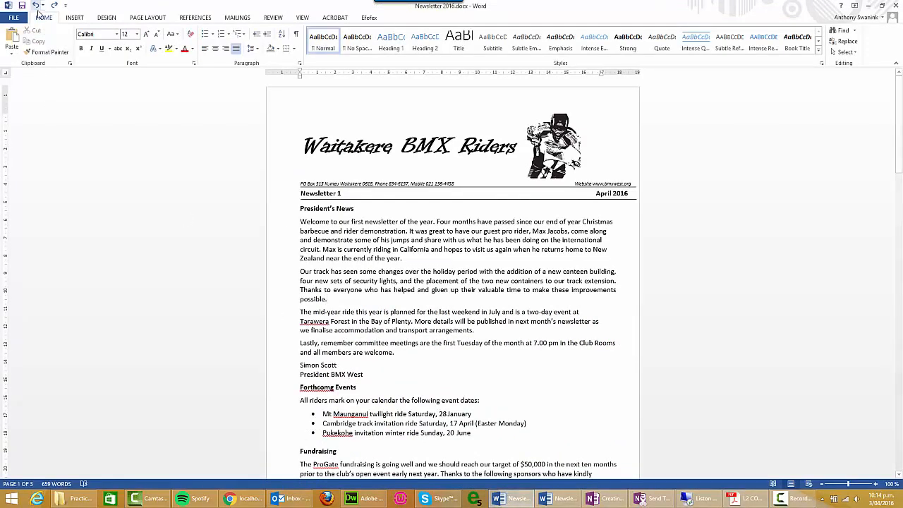
click(15, 17)
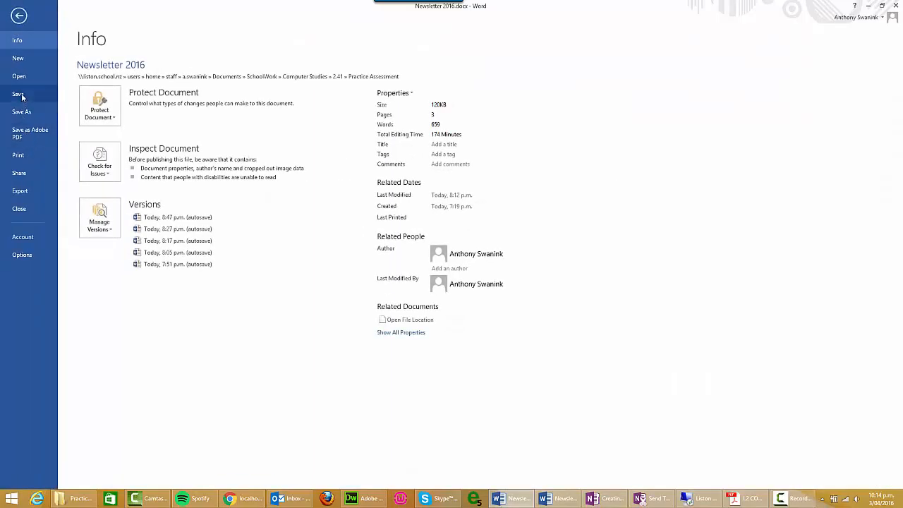
click(18, 58)
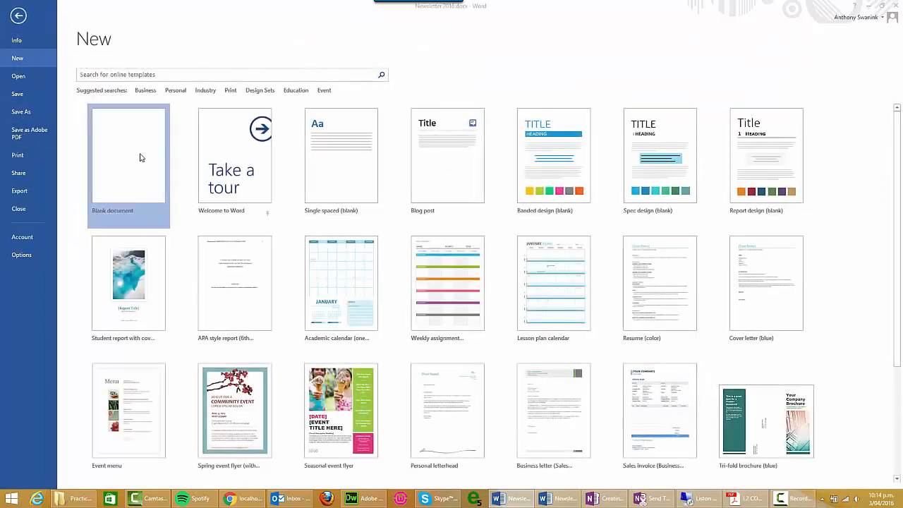
click(140, 158)
Step: Save the blank document as "Newsletter 2016 - 1.docx" in the Practice Assessment folder on the computer
click(21, 23)
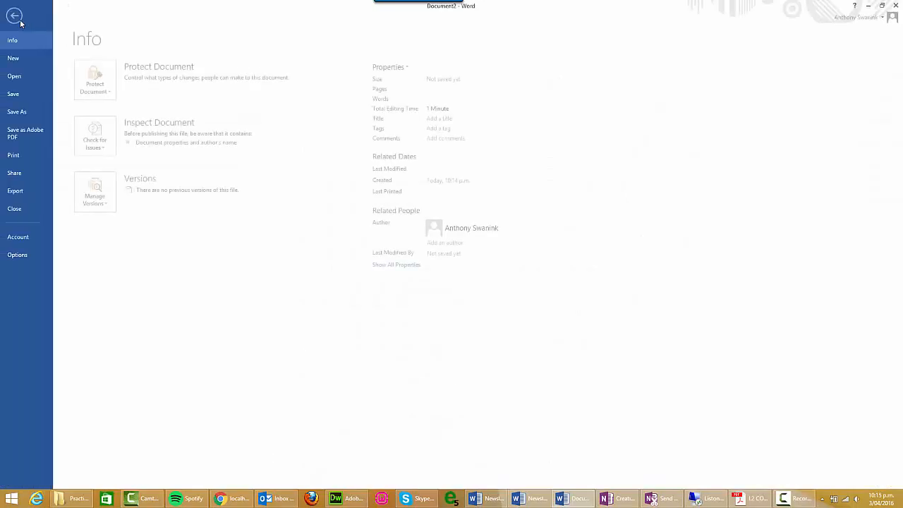
click(35, 113)
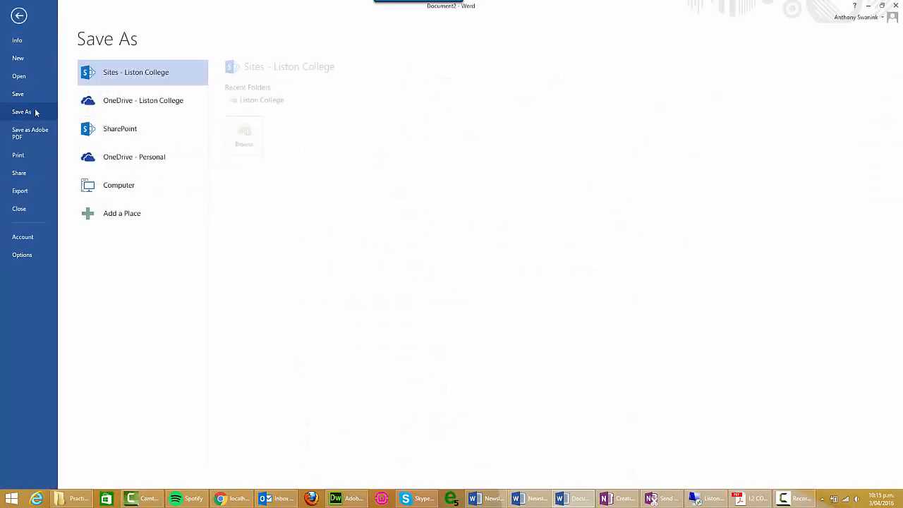
click(129, 185)
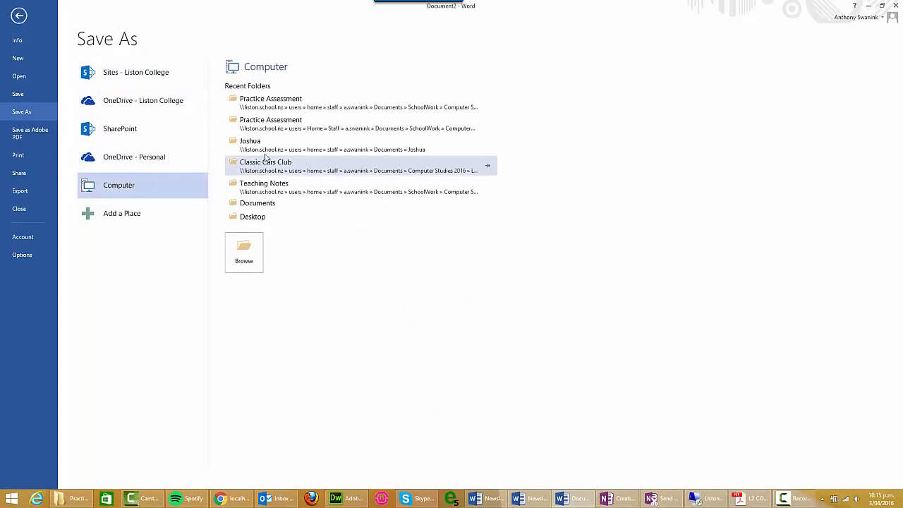
click(271, 122)
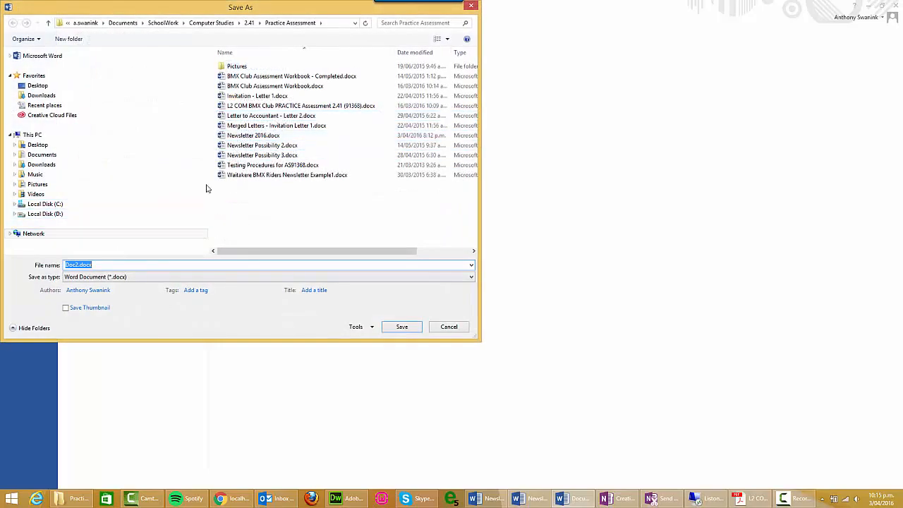
click(282, 155)
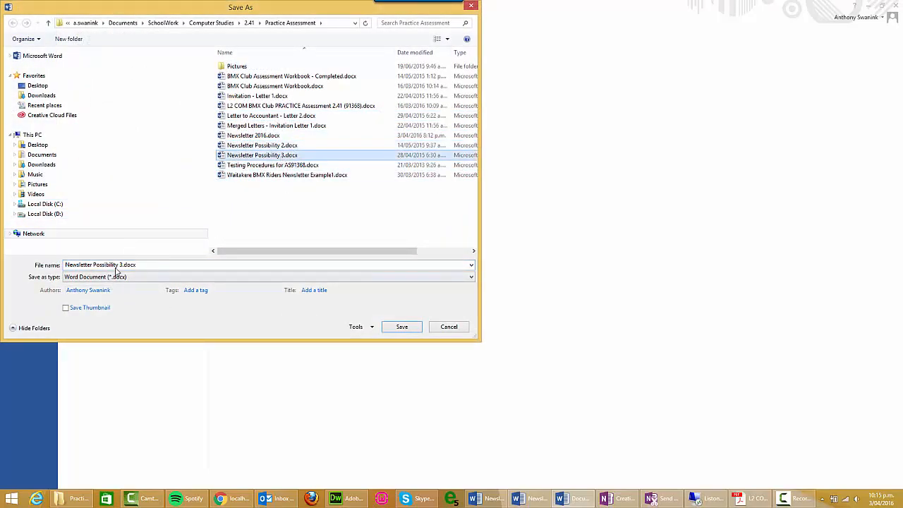
click(248, 136)
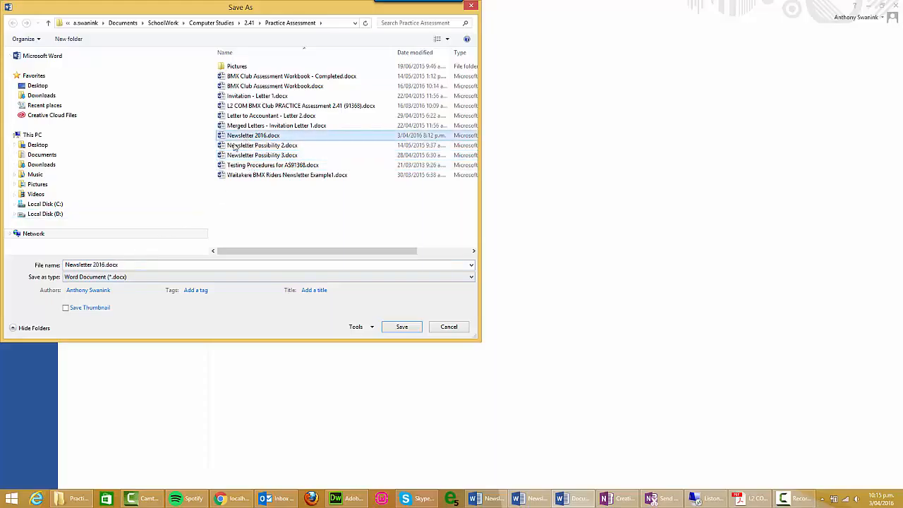
click(106, 265)
click(107, 266)
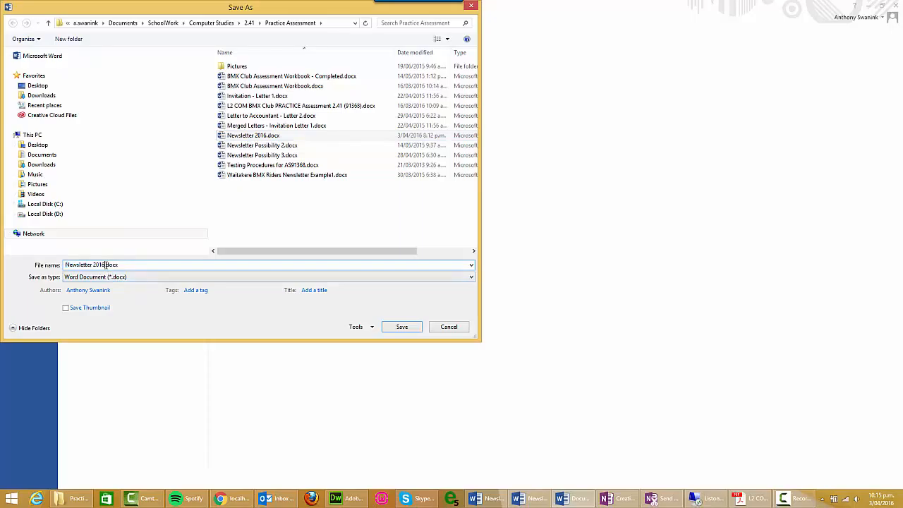
text(- 1)
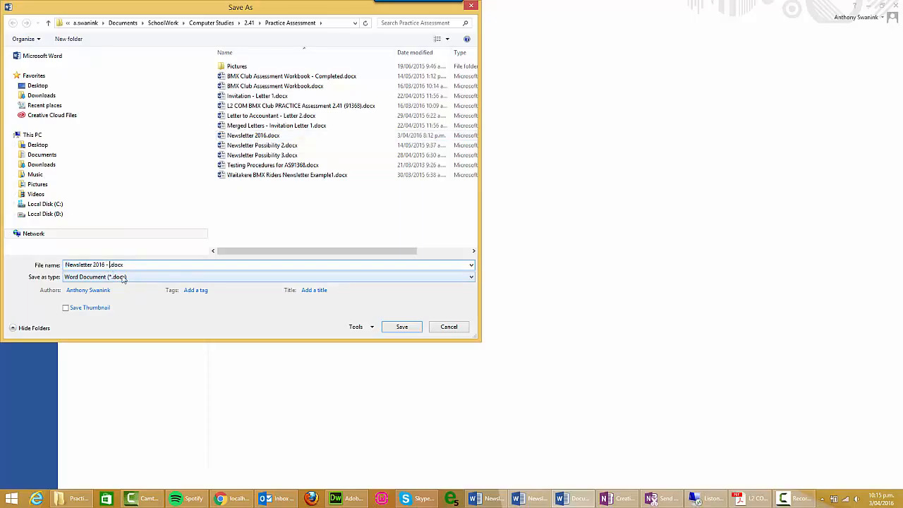
key(Return)
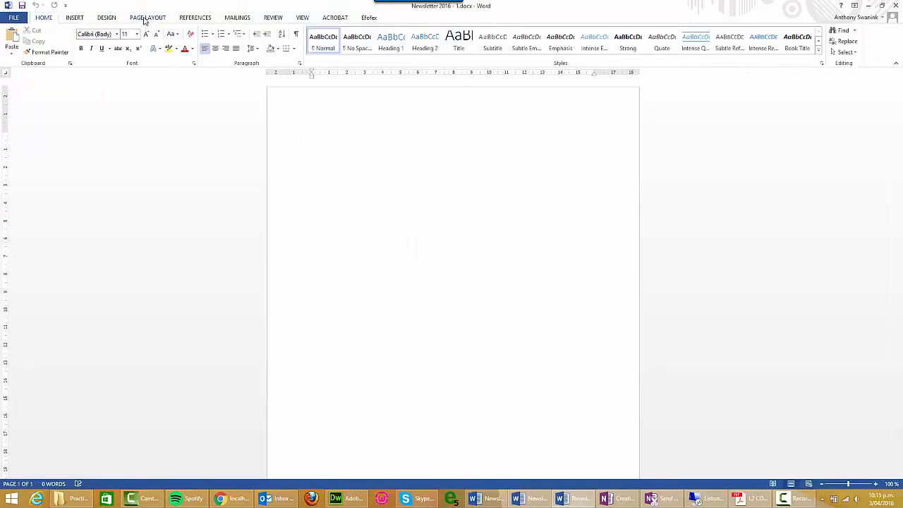
Step: Check the page layouts of Newsletter Possibility 3 and Newsletter 2016, and return to the blank newsletter document
click(146, 18)
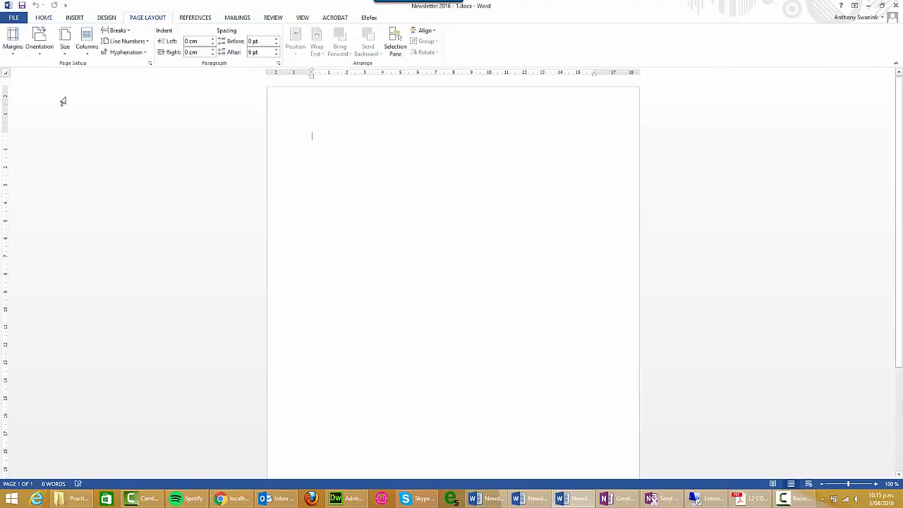
click(528, 499)
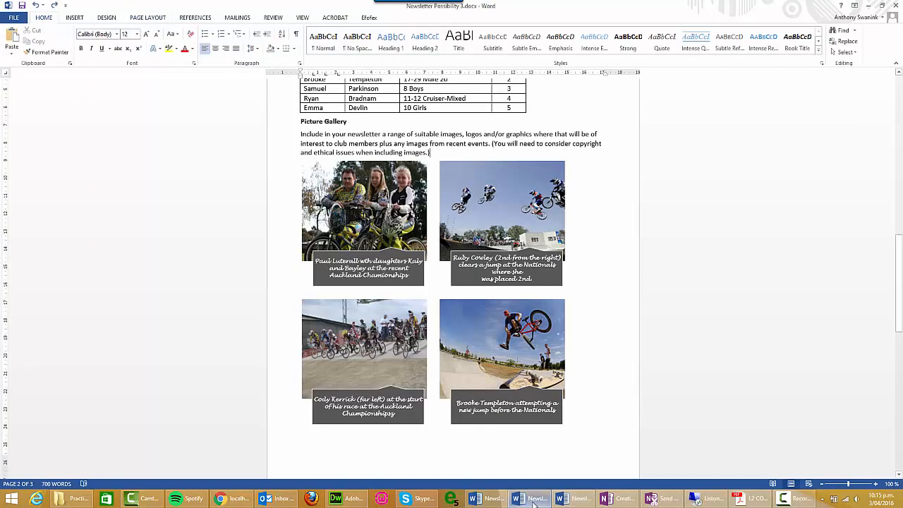
drag(899, 326, 899, 222)
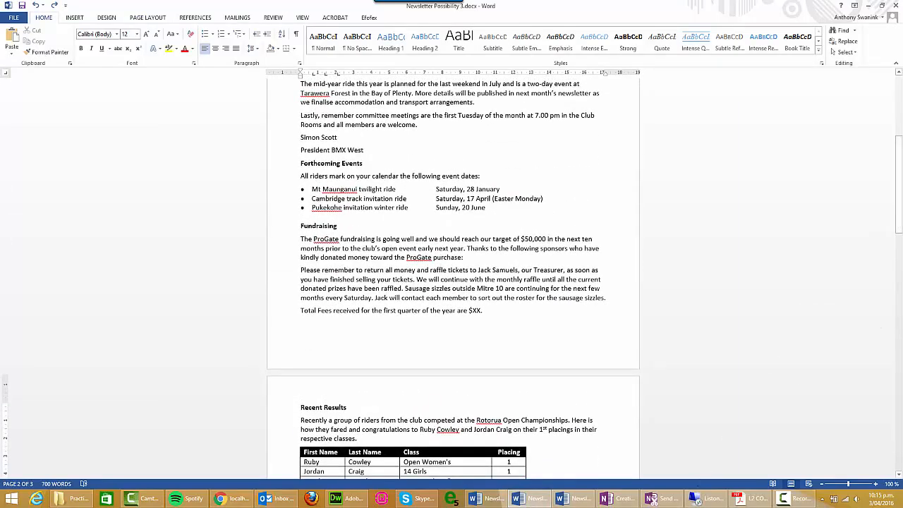
click(503, 499)
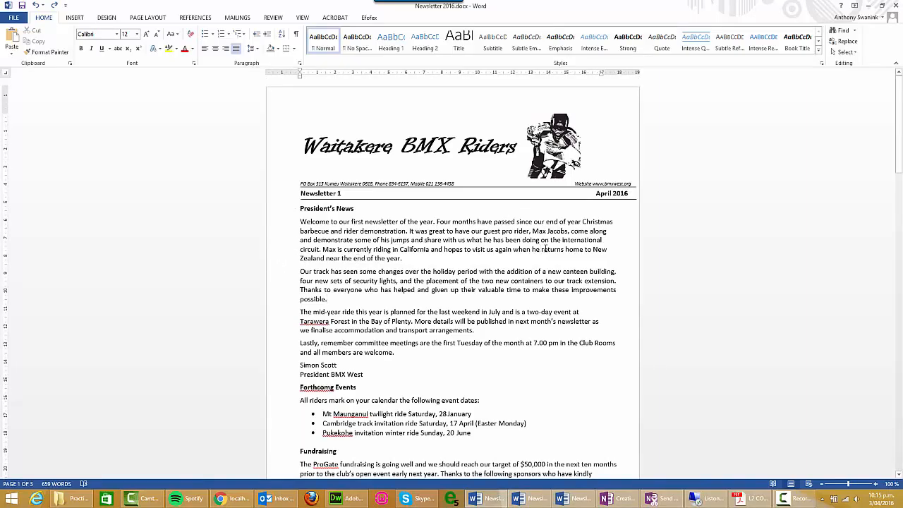
drag(894, 160, 898, 272)
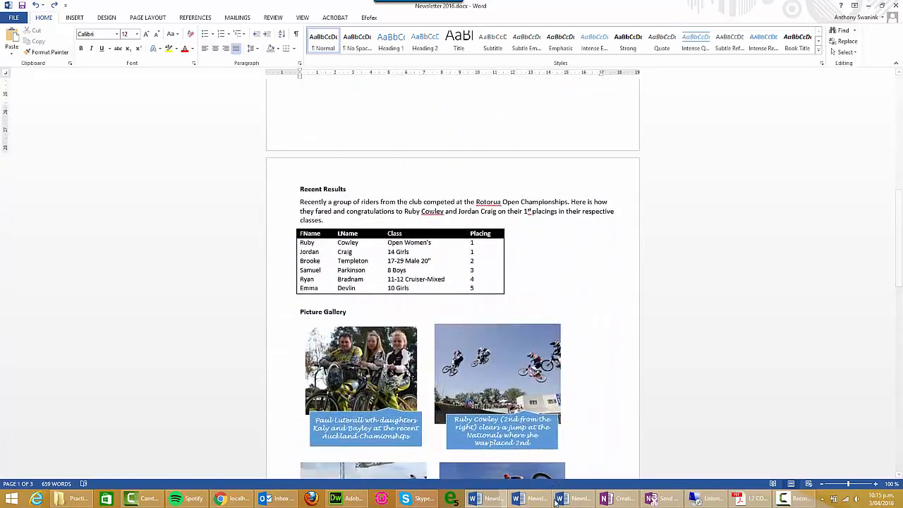
click(499, 502)
click(519, 502)
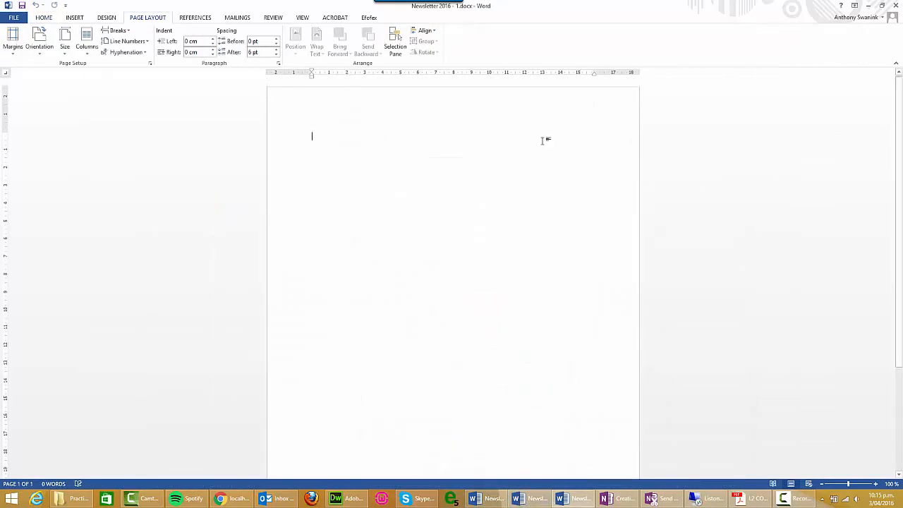
Step: Apply the Moderate margins preset to the blank newsletter and reduce its top margin to about 1.5 cm
click(12, 56)
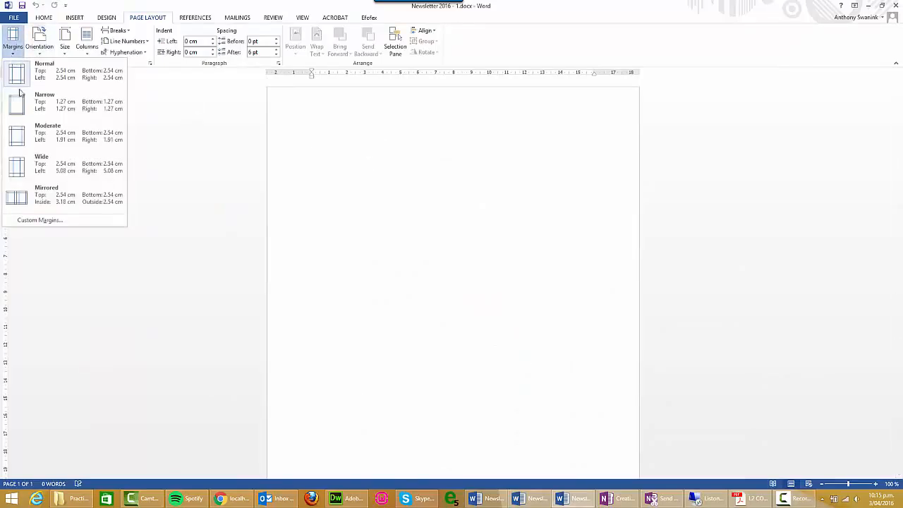
click(39, 139)
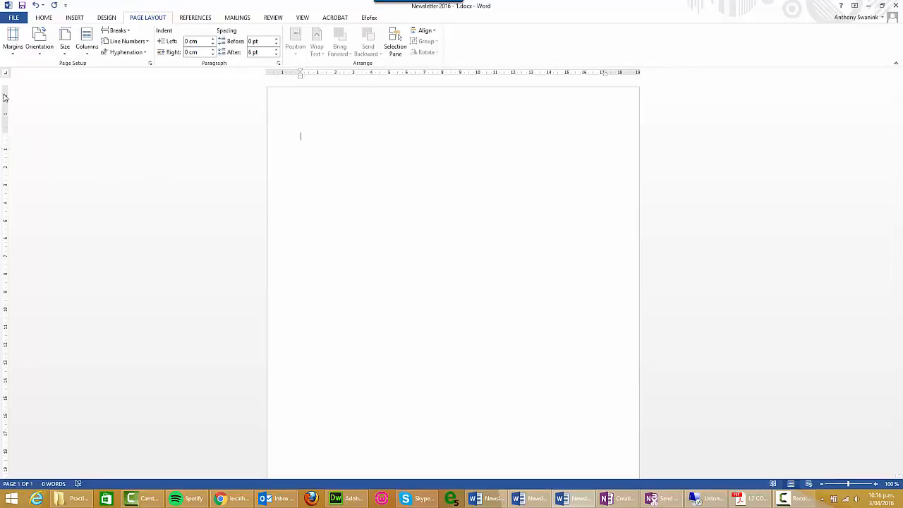
drag(4, 132, 4, 114)
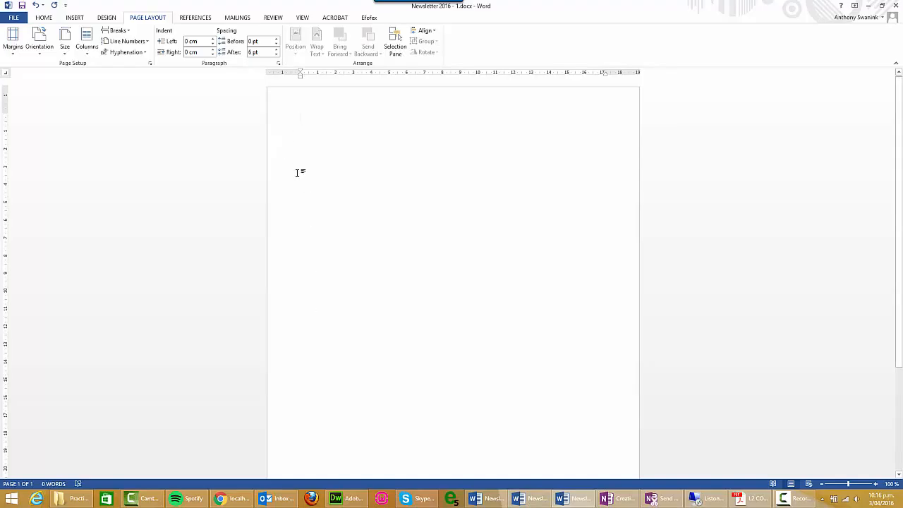
Step: Switch to the assessment PDF and select the newsletter text from President's News through the Rider of the Month section
click(754, 498)
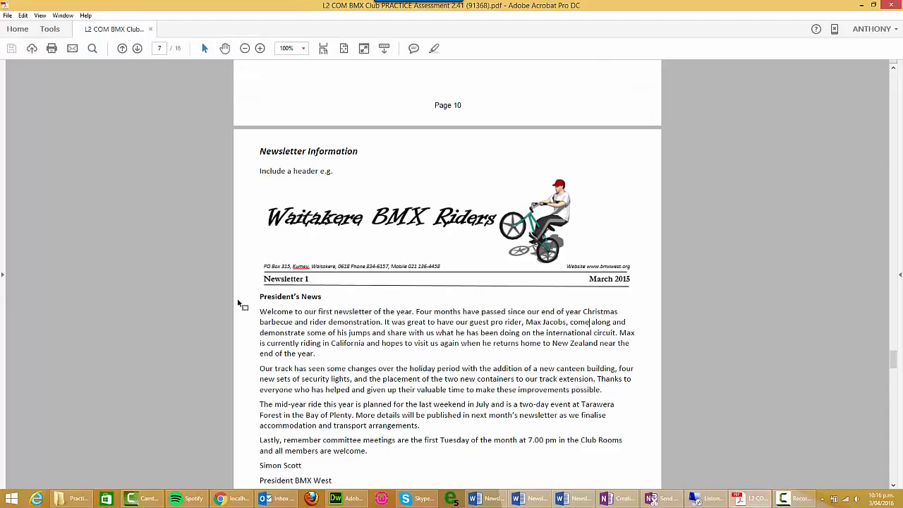
drag(262, 297, 406, 423)
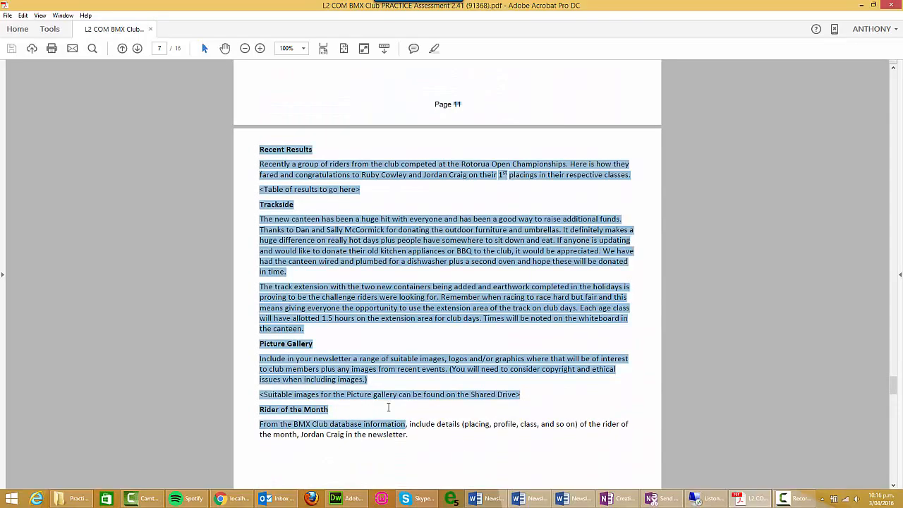
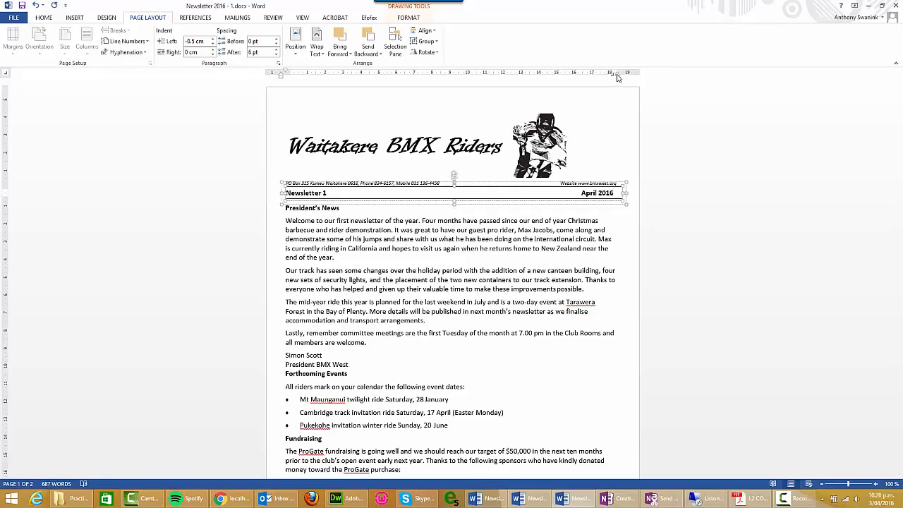
Step: Return to the newsletter and narrow the text box holding Newsletter 1 and April 2016 to line up with the body text's right edge
drag(617, 76, 617, 77)
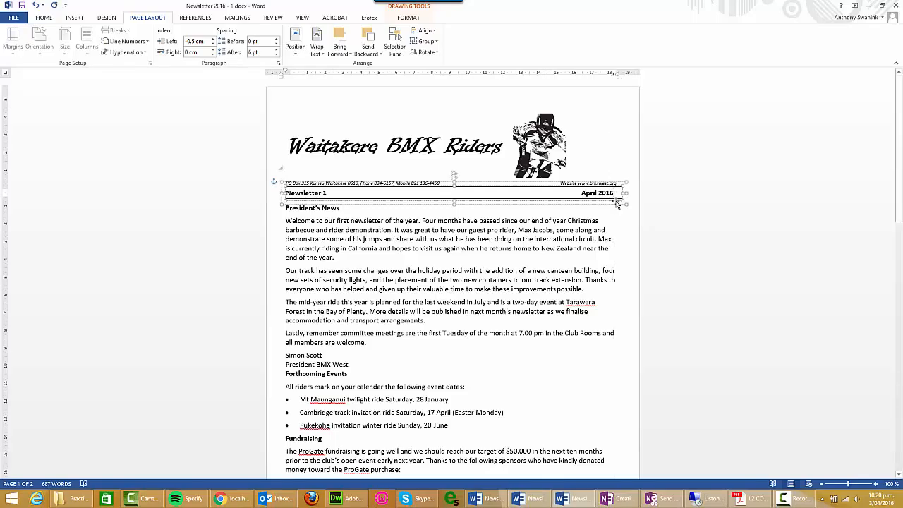
drag(626, 193, 618, 193)
click(597, 249)
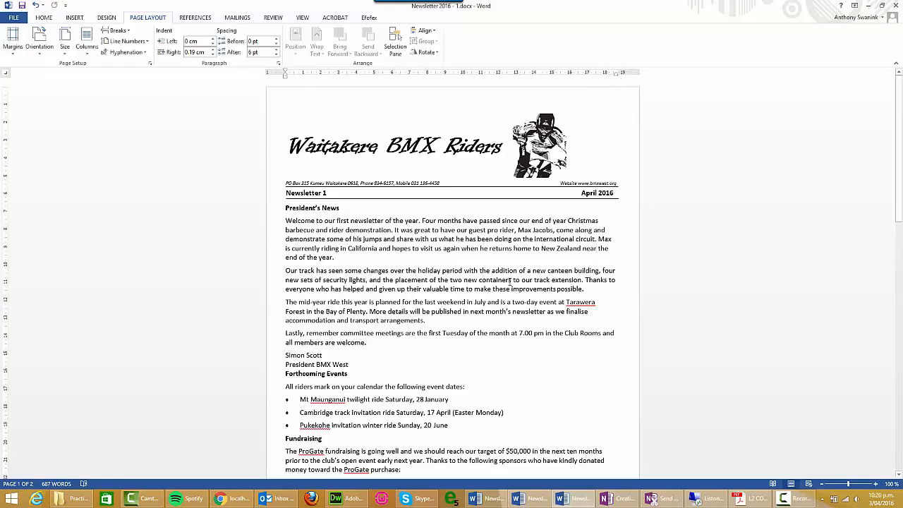
Step: Split the Forthcoming Events heading into its own paragraph directly below the President BMX West line
drag(899, 138, 899, 157)
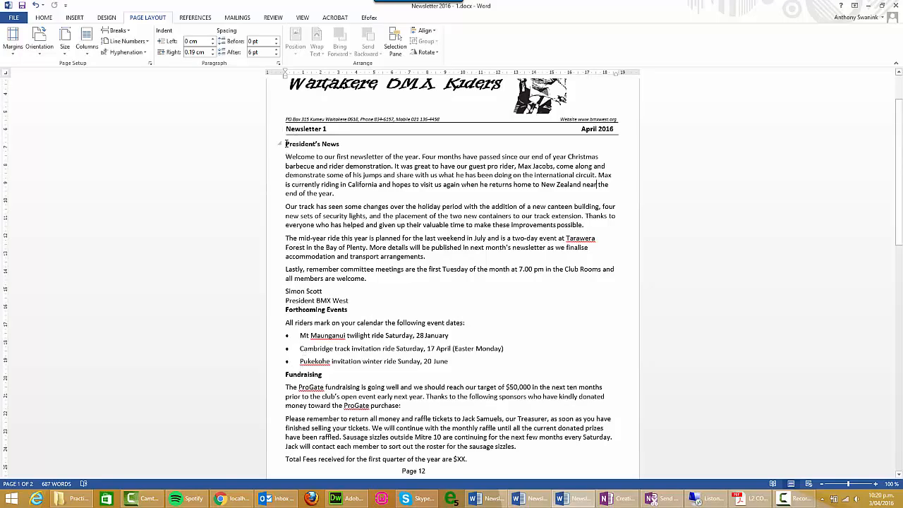
drag(324, 143, 340, 144)
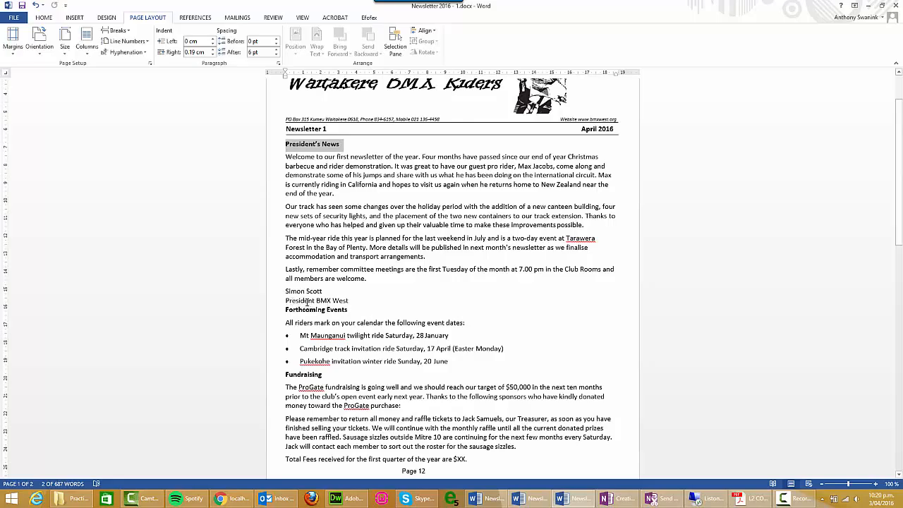
click(286, 311)
key(Return)
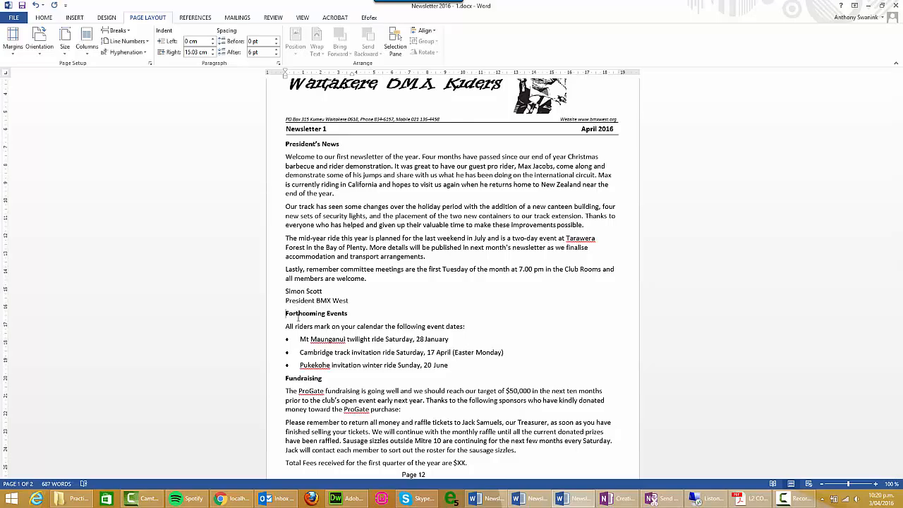
key(Return)
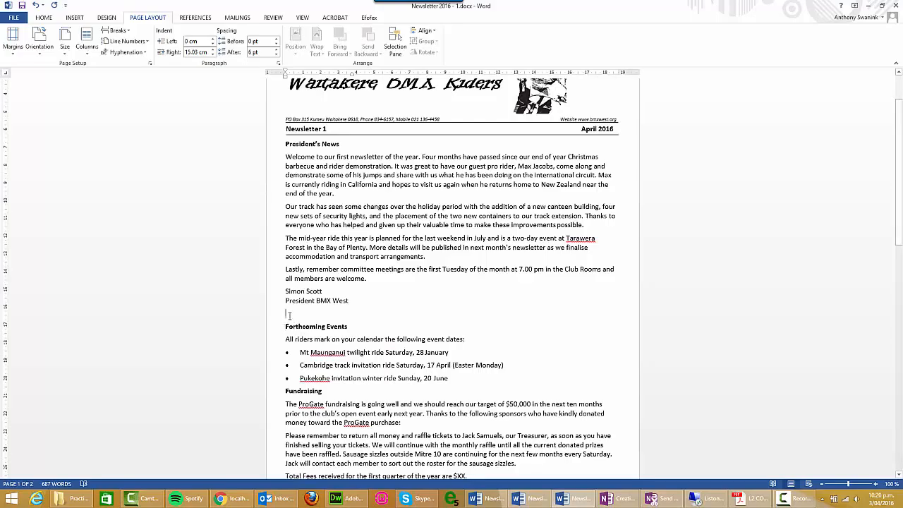
key(BackSpace)
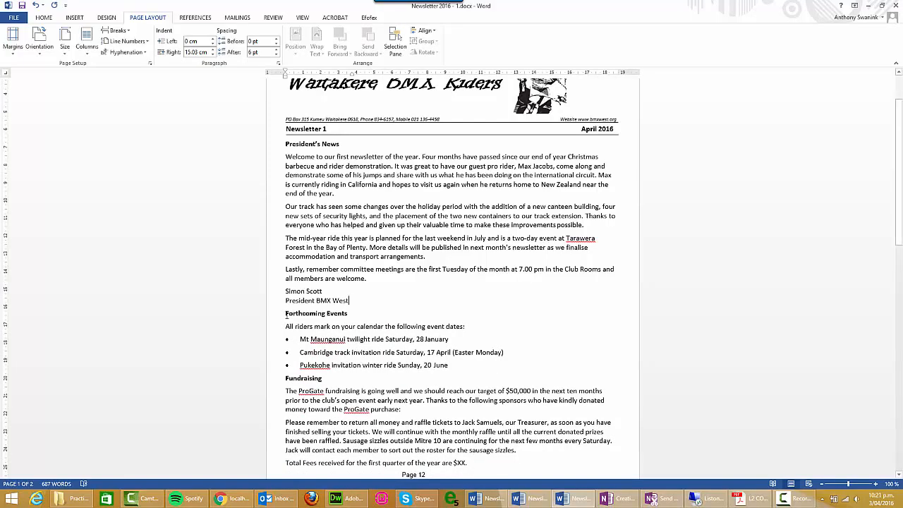
key(BackSpace)
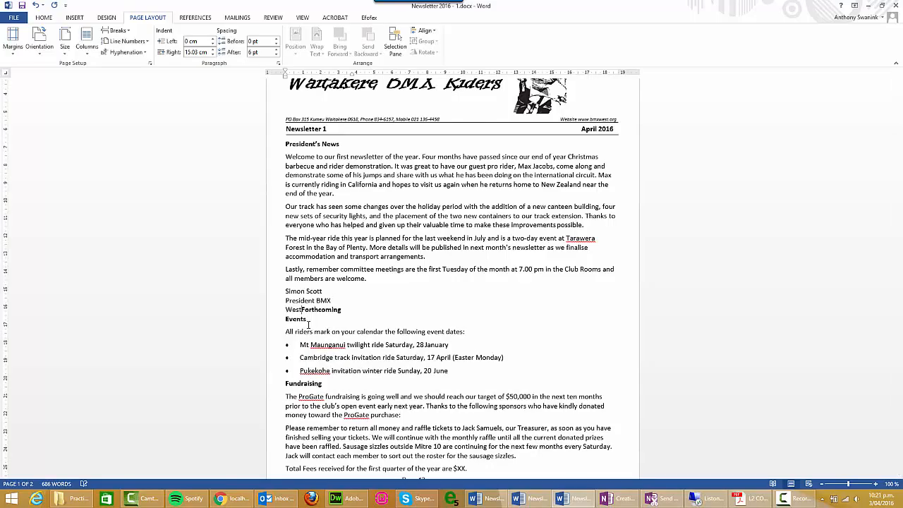
key(ctrl+z)
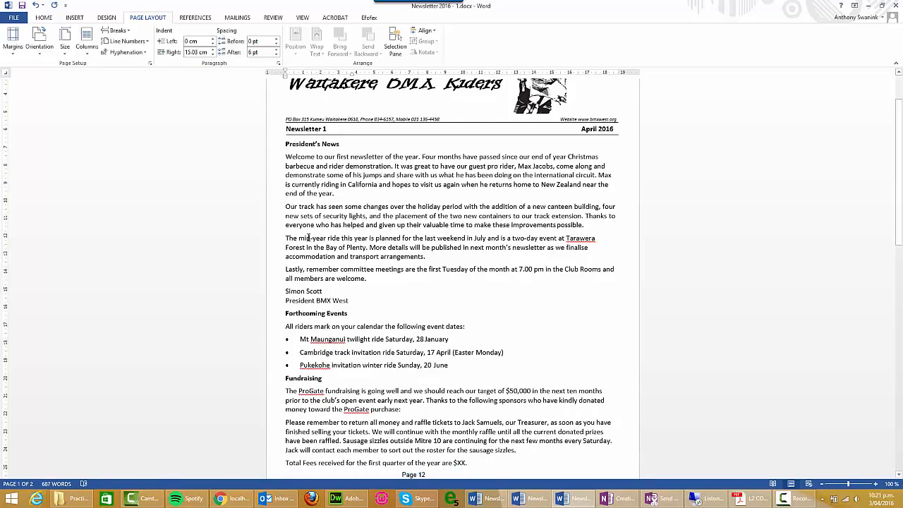
Step: Check the paragraph indent and spacing settings of the Forthcoming Events heading
click(273, 319)
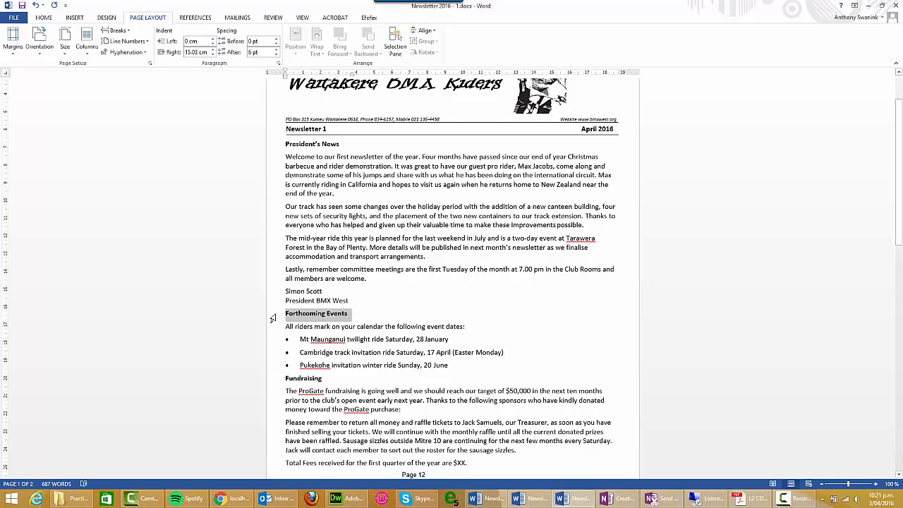
click(280, 64)
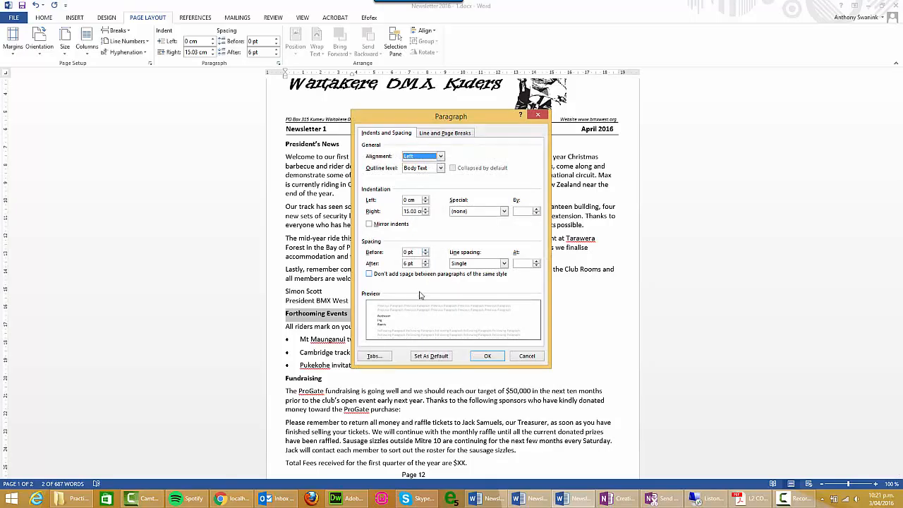
click(520, 358)
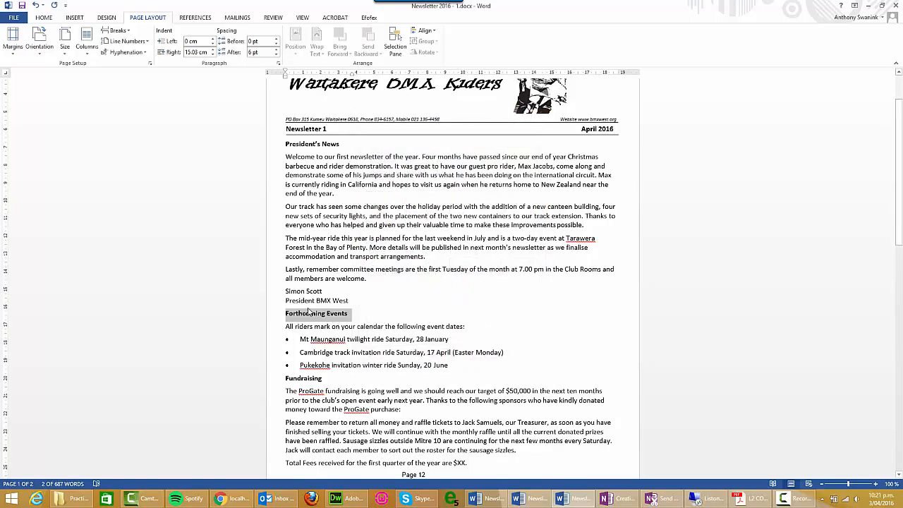
Step: Try rejoining the Forthcoming Events heading with the signature lines above it, and undo the attempt
click(287, 303)
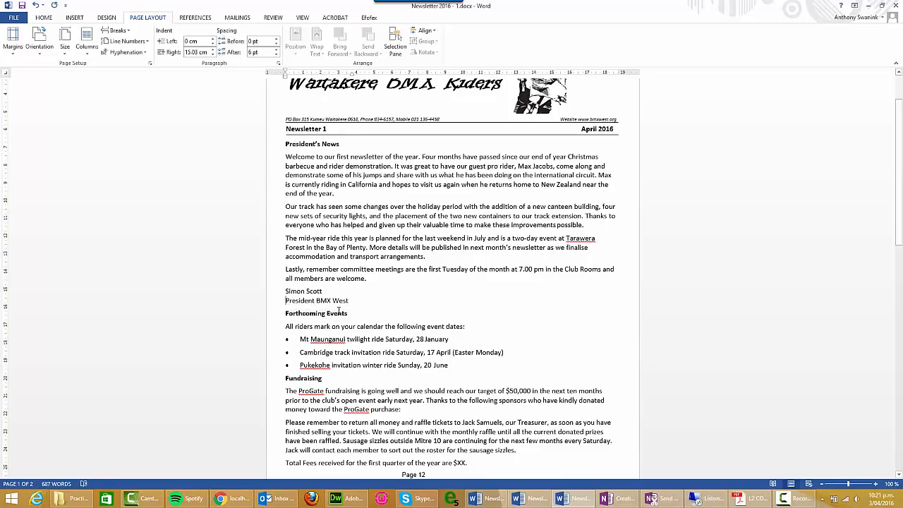
key(BackSpace)
key(BackSpace)
key(Return)
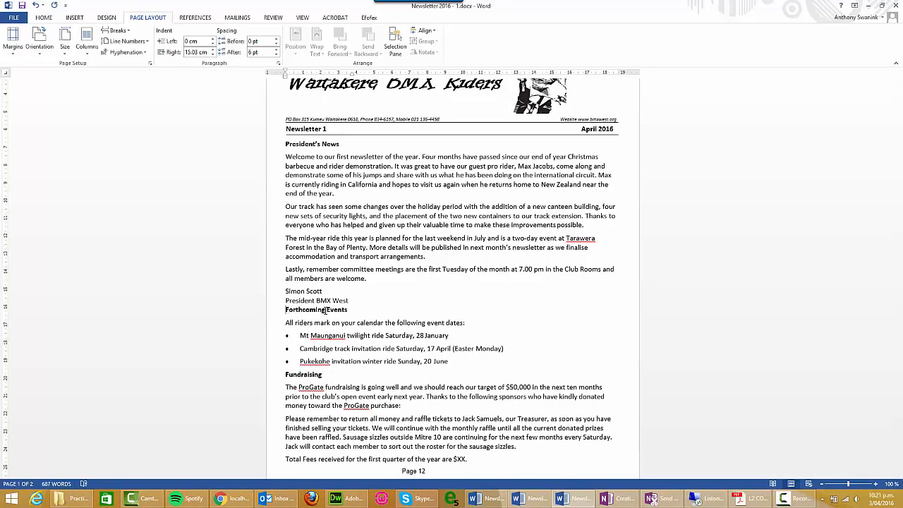
key(ctrl+z)
key(ctrl+z)
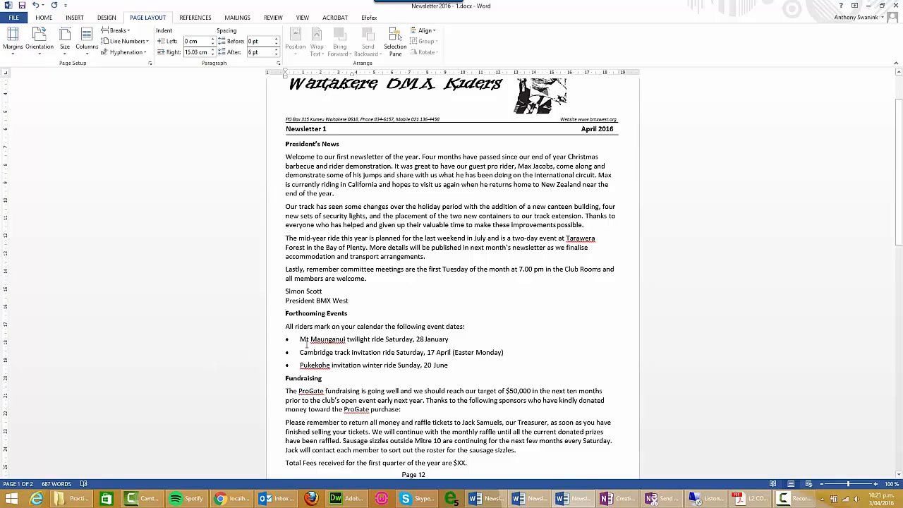
Step: Set the paragraph spacing before the Forthcoming Events heading to 6 pt
click(271, 317)
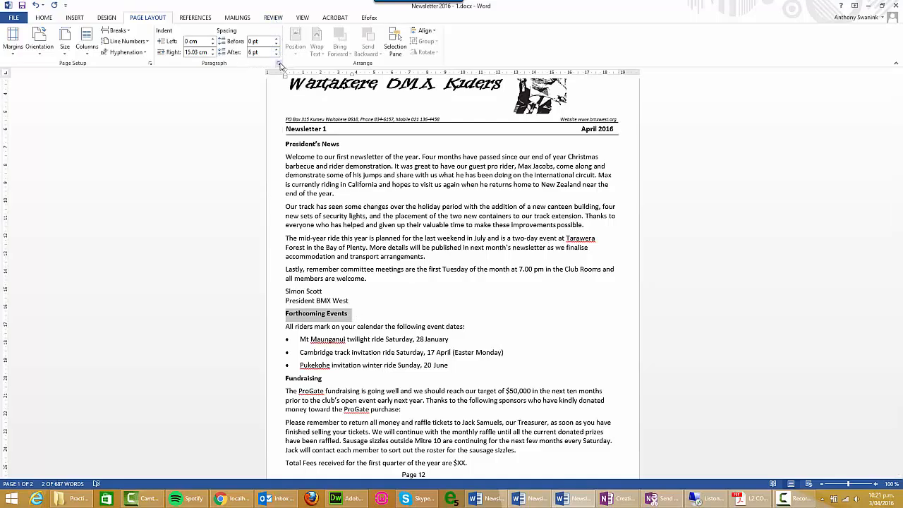
click(45, 20)
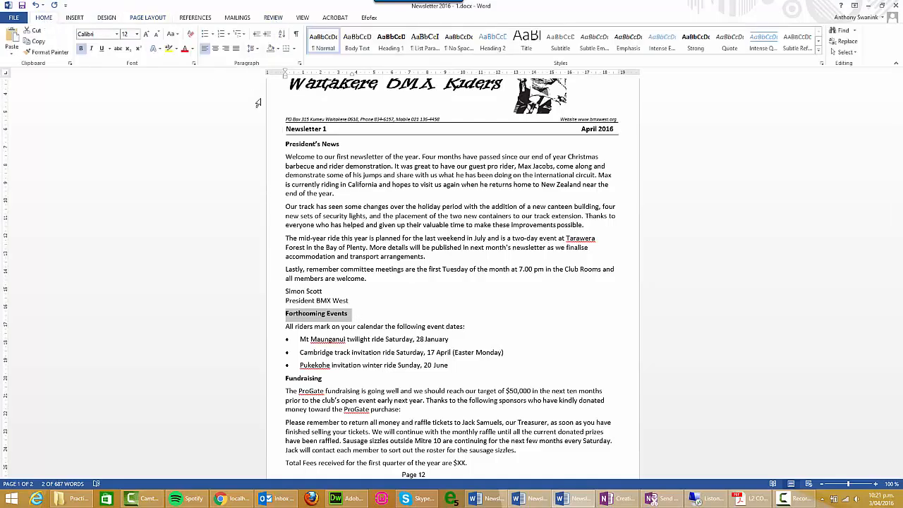
click(343, 315)
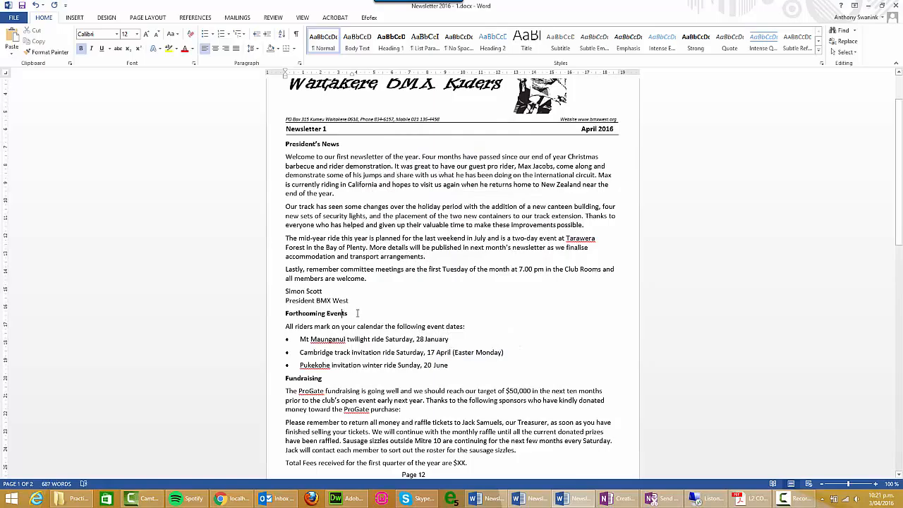
drag(357, 313, 278, 314)
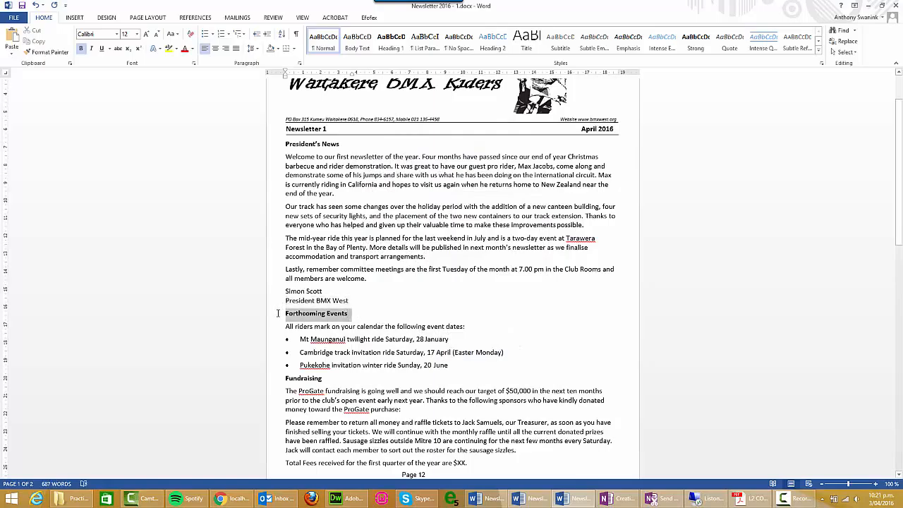
click(300, 64)
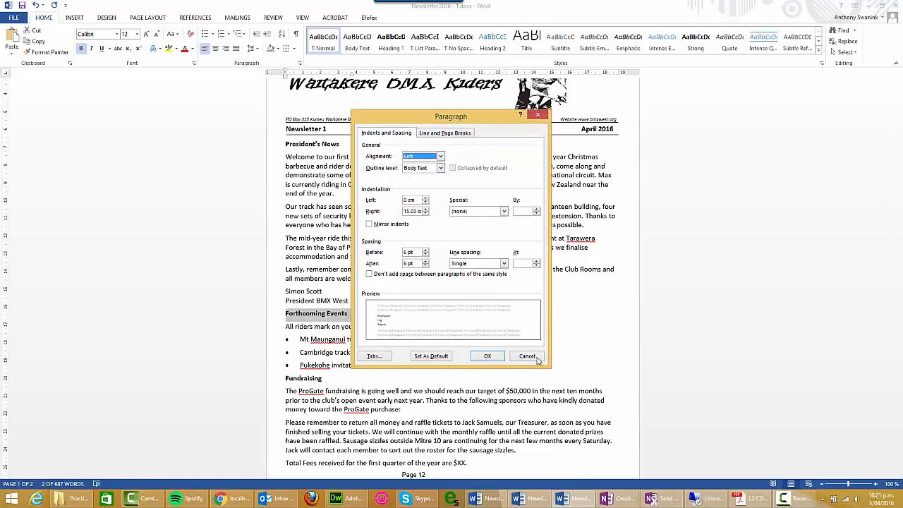
click(501, 356)
click(352, 317)
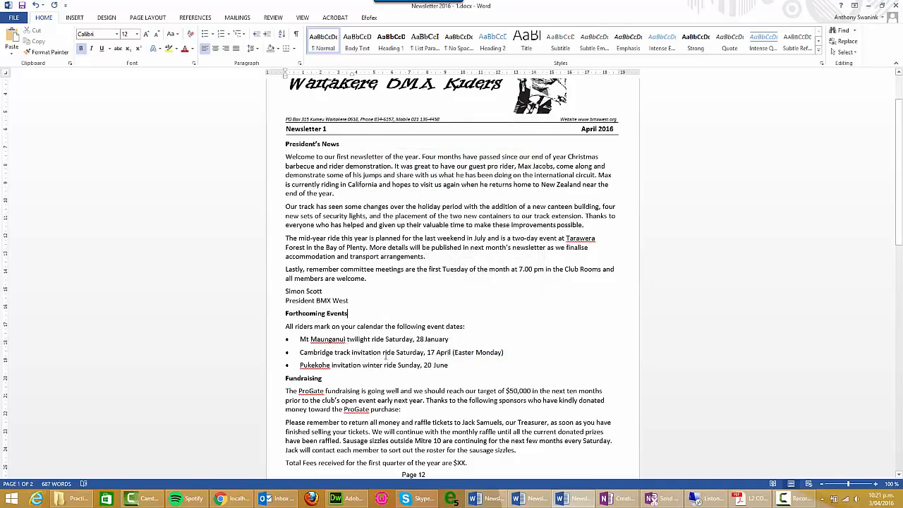
Step: Compare the three bulleted event lines with their layout in the assessment PDF and return to the newsletter
drag(463, 365, 277, 339)
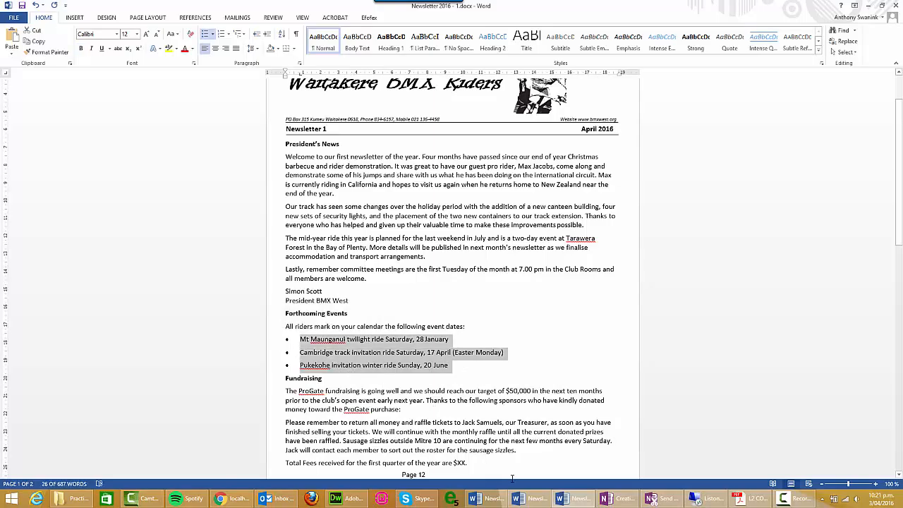
click(761, 501)
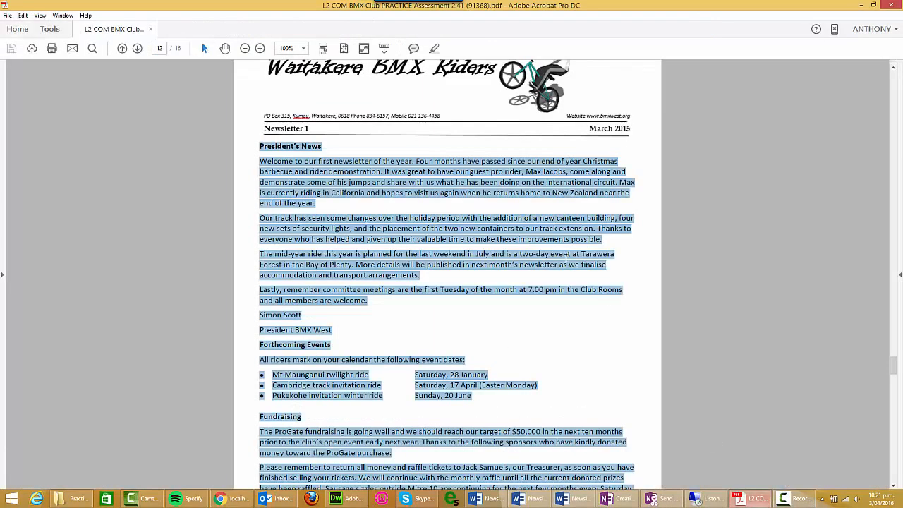
click(508, 330)
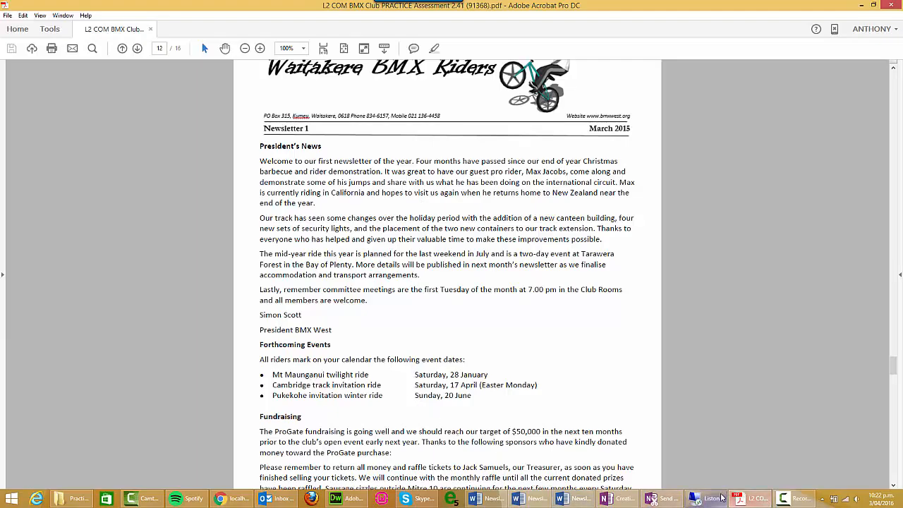
click(570, 499)
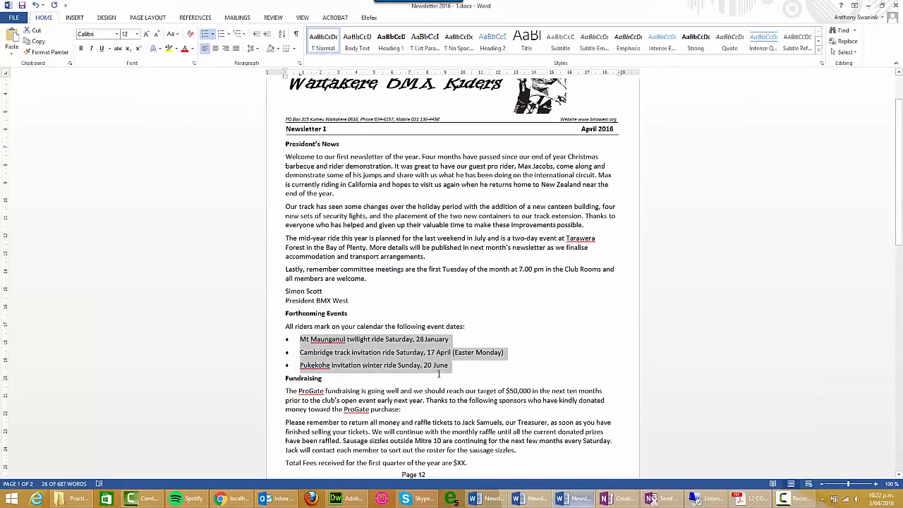
Step: Remove the bullets from the three event lines under Forthcoming Events
click(366, 326)
drag(455, 363, 273, 341)
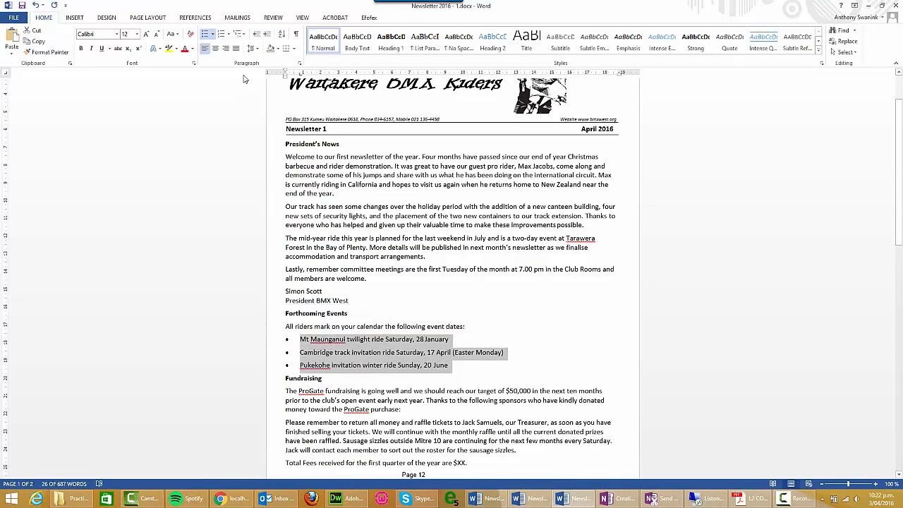
click(206, 37)
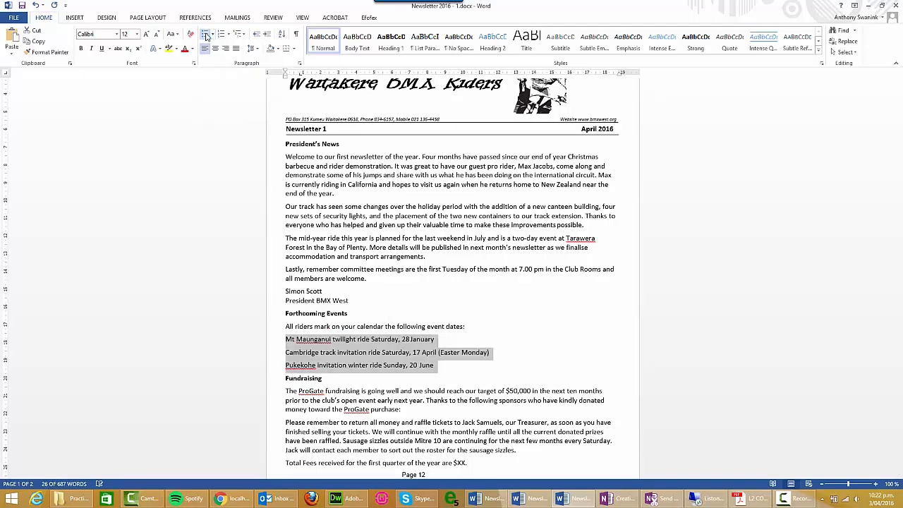
Step: Set the paragraph spacing after the three event lines under Forthcoming Events to 0 pt
click(306, 364)
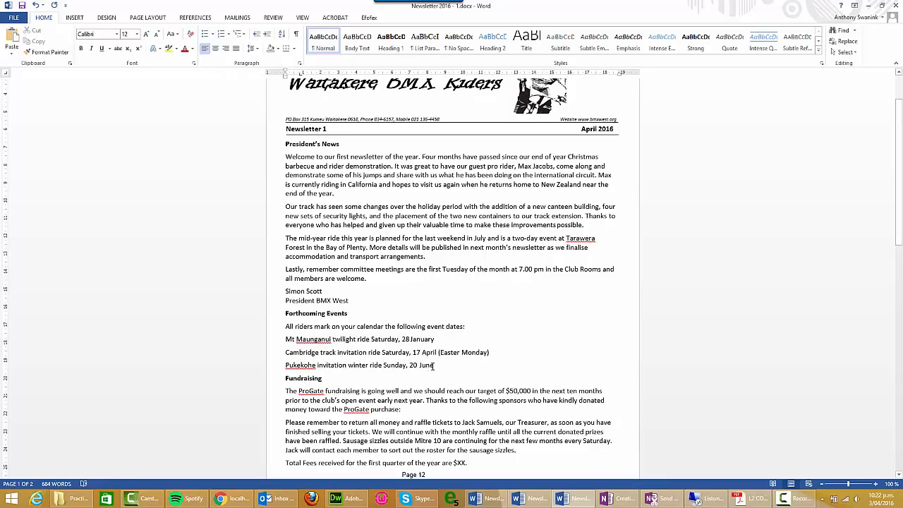
drag(432, 366, 286, 339)
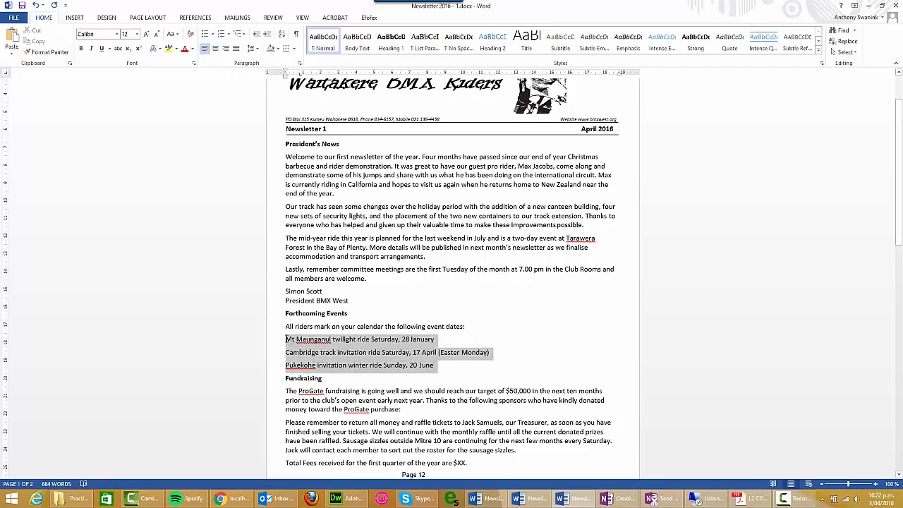
click(299, 63)
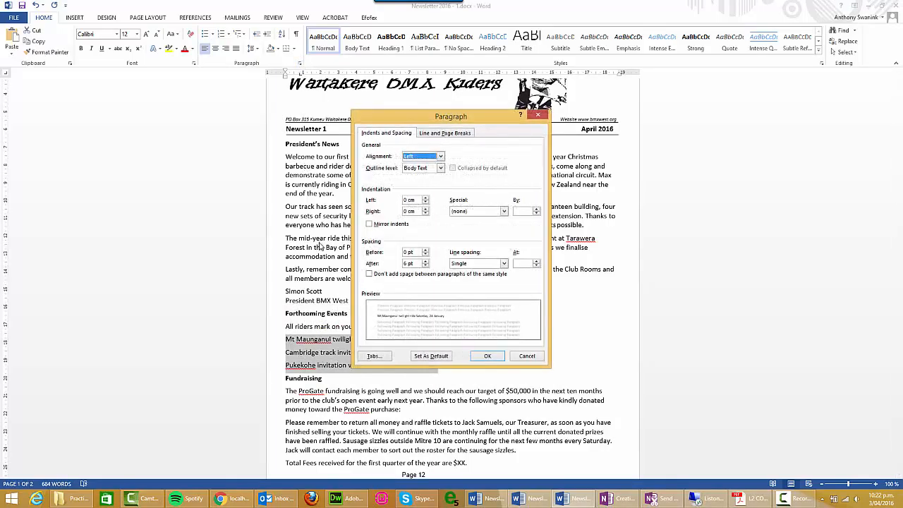
click(426, 265)
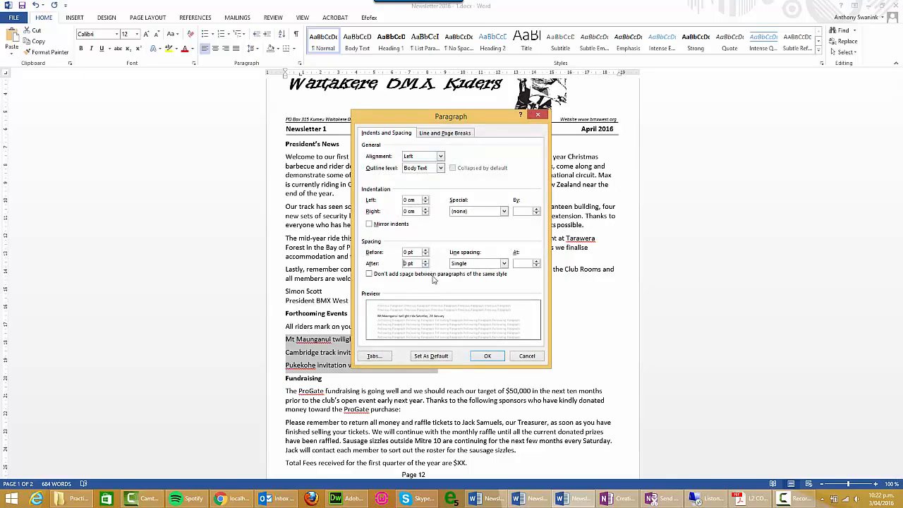
click(479, 356)
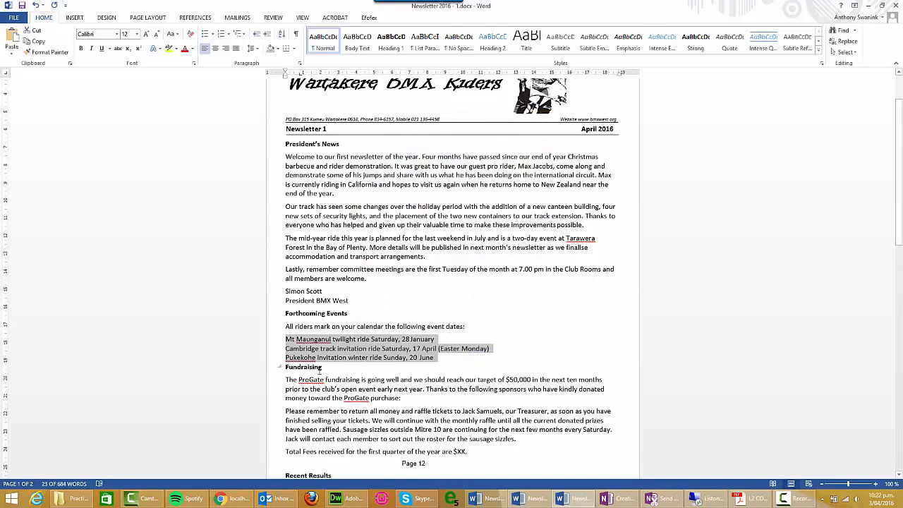
Step: Set the paragraph spacing before the Fundraising heading to 6 pt
click(330, 367)
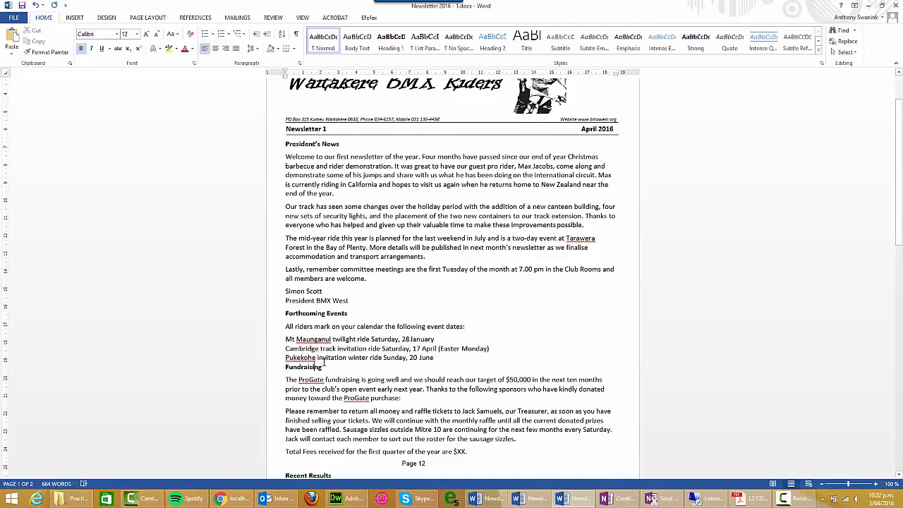
drag(324, 368, 282, 368)
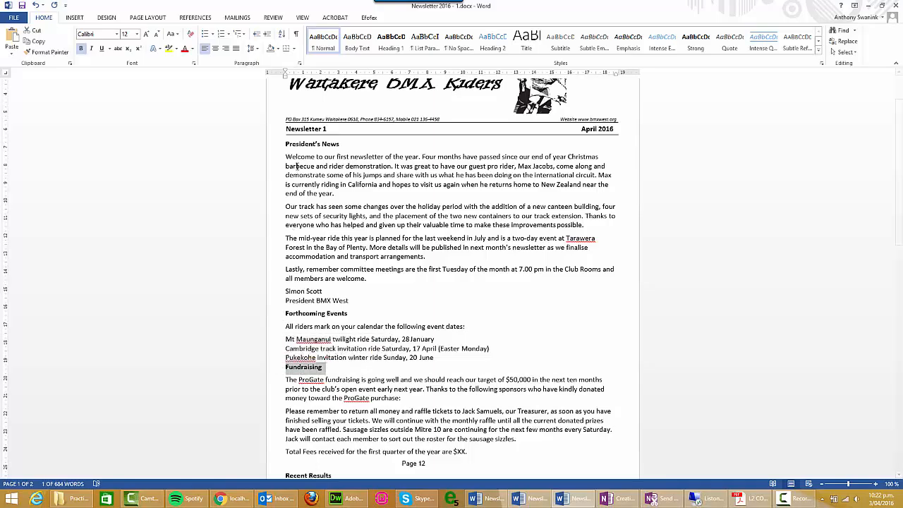
click(300, 63)
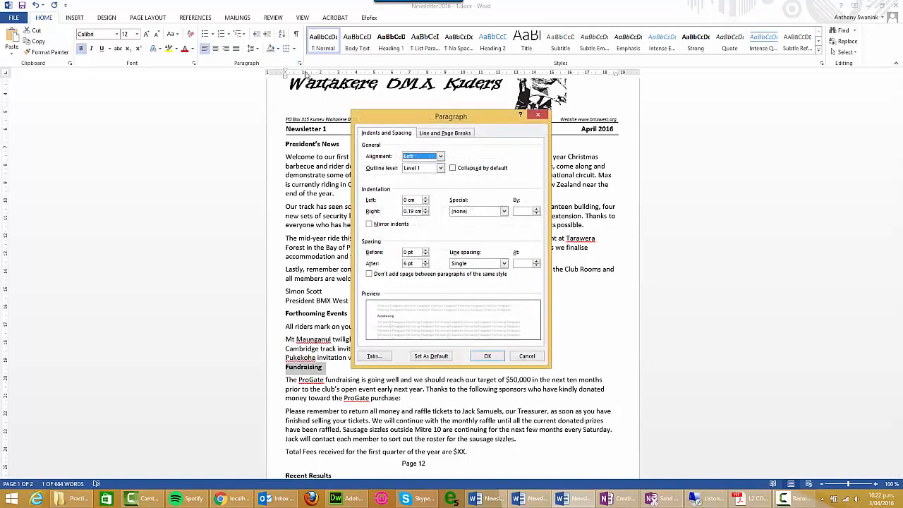
click(426, 251)
click(487, 356)
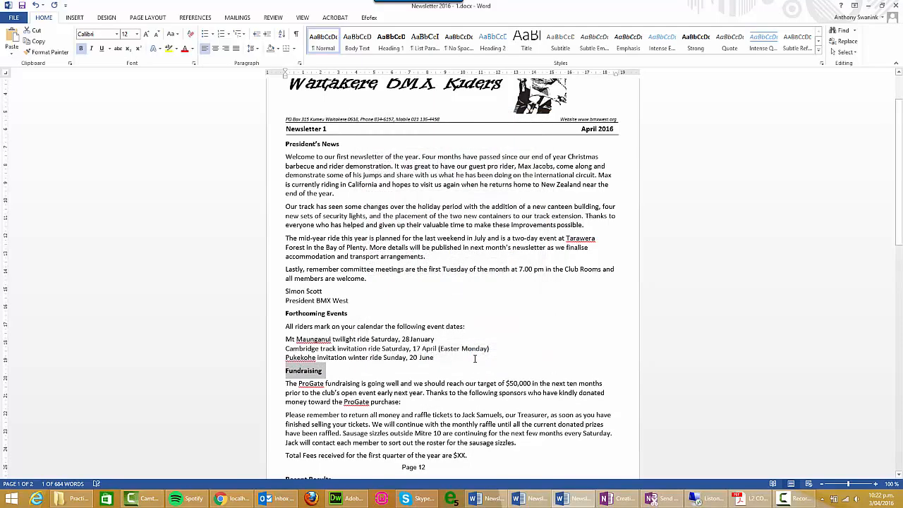
click(300, 63)
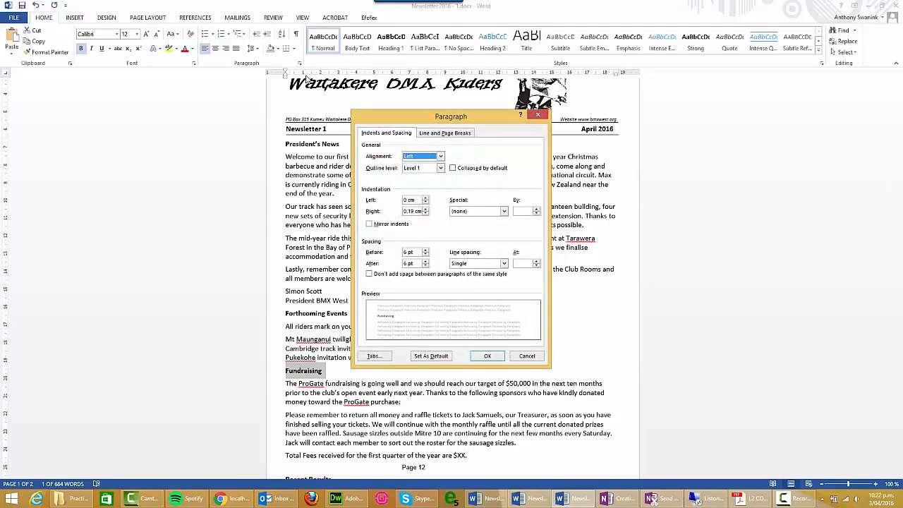
click(492, 357)
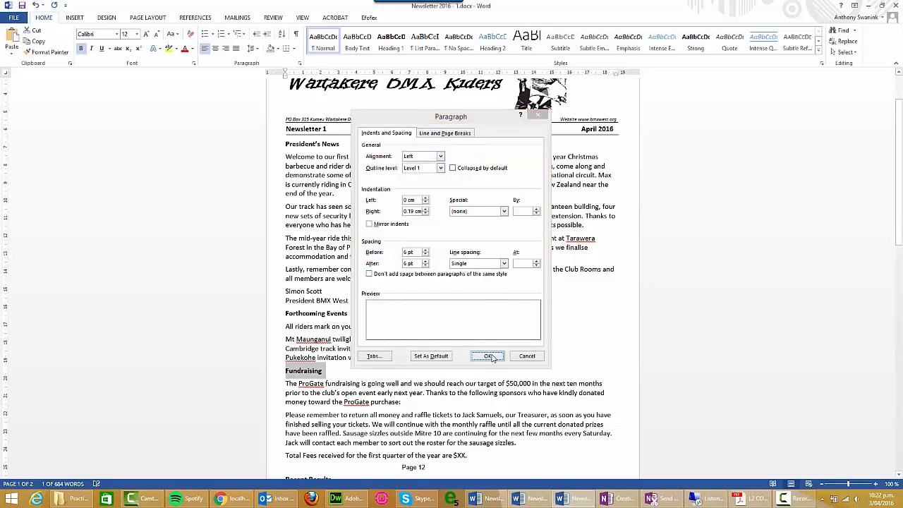
click(305, 371)
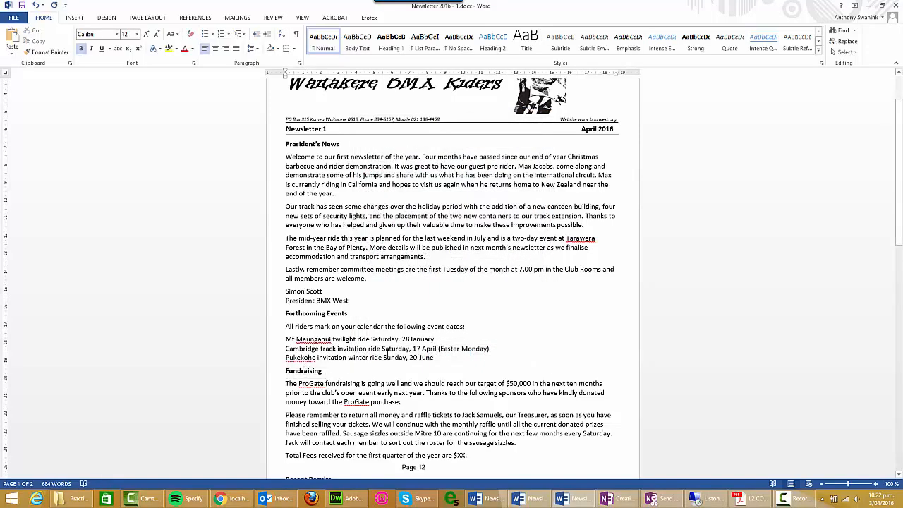
Step: Apply bullets to the three event lines under Forthcoming Events
drag(439, 358, 282, 339)
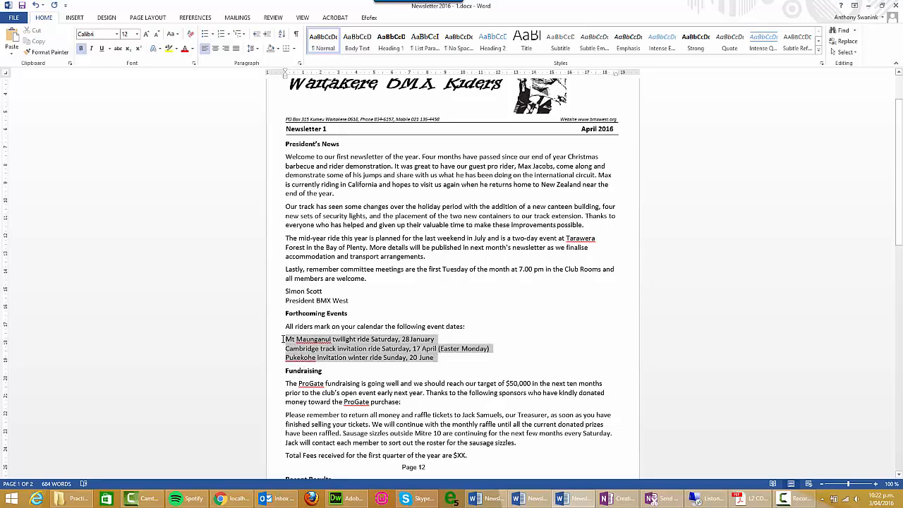
click(206, 35)
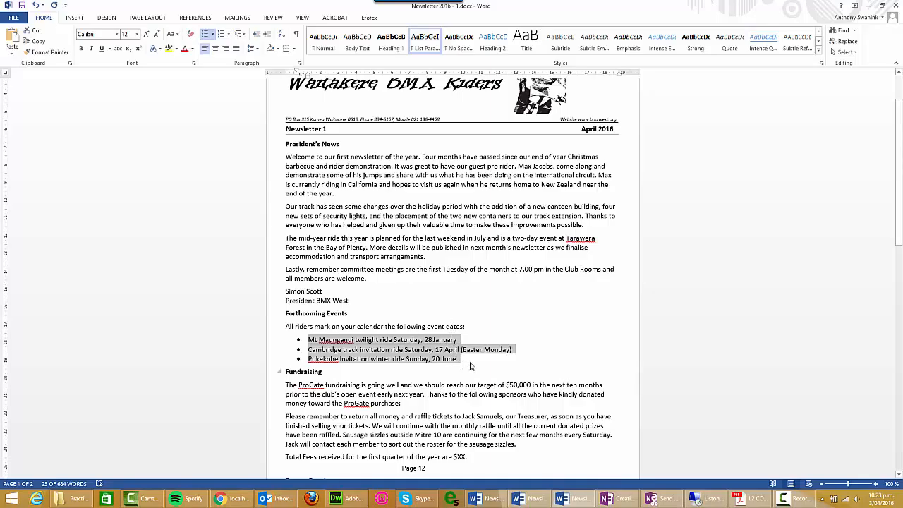
drag(459, 364, 263, 340)
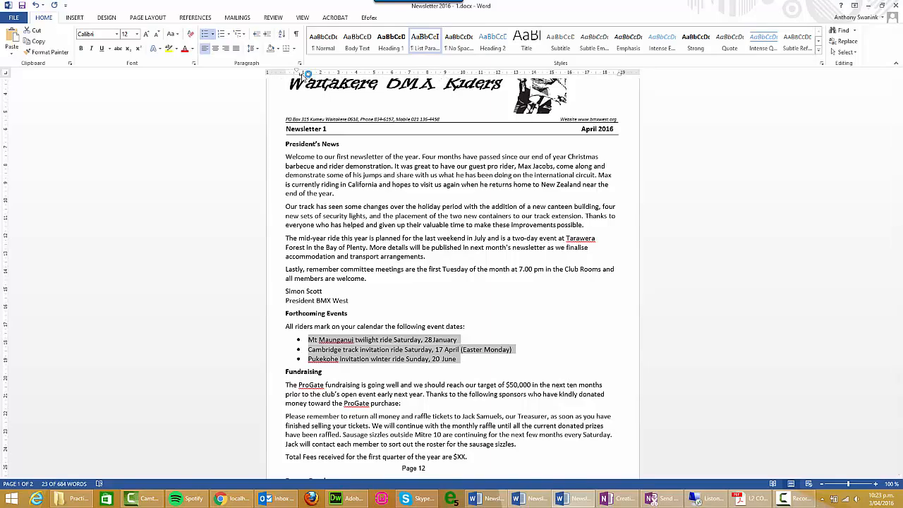
drag(301, 74, 302, 75)
drag(300, 73, 299, 74)
drag(301, 73, 309, 75)
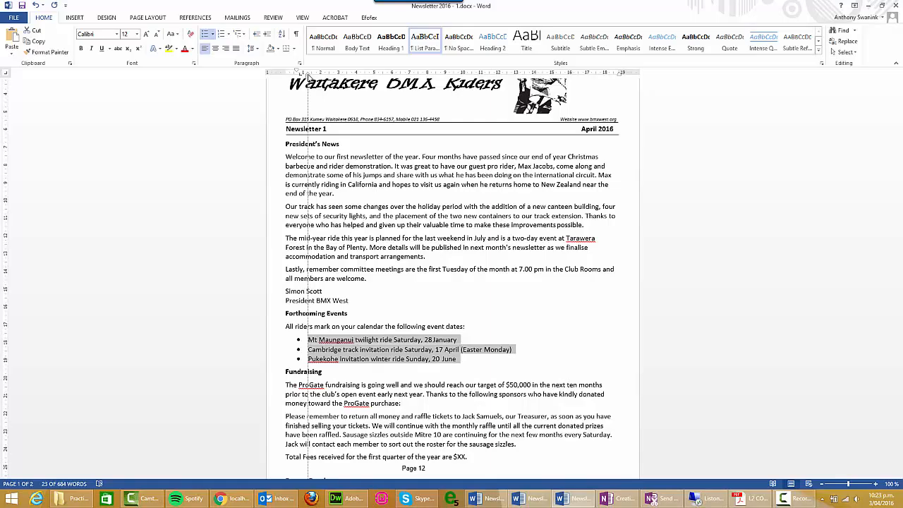
drag(309, 74, 309, 75)
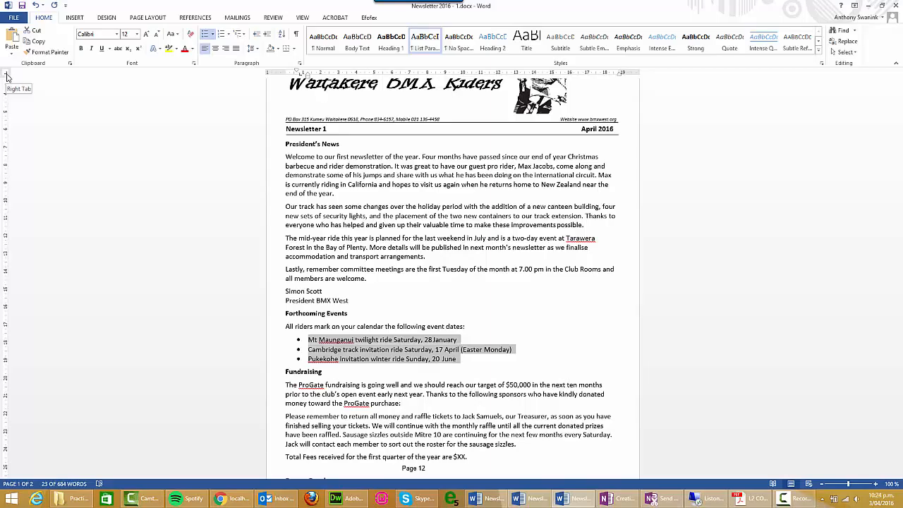
Step: Add a left tab stop at about 9 cm to the three bulleted event lines under Forthcoming Events
click(7, 76)
click(7, 76)
click(7, 76)
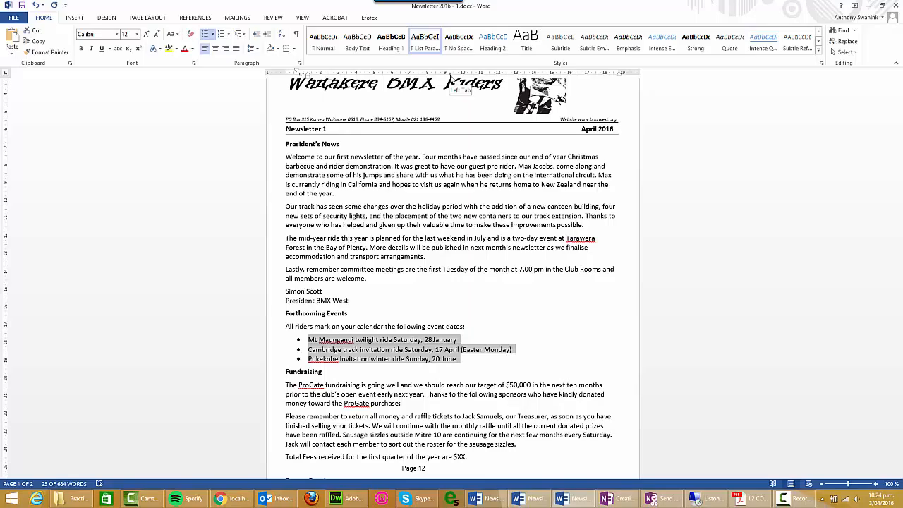
mouse_move(451, 75)
mouse_down()
mouse_move(434, 76)
mouse_move(458, 78)
mouse_move(426, 77)
mouse_move(467, 80)
mouse_move(448, 80)
mouse_up()
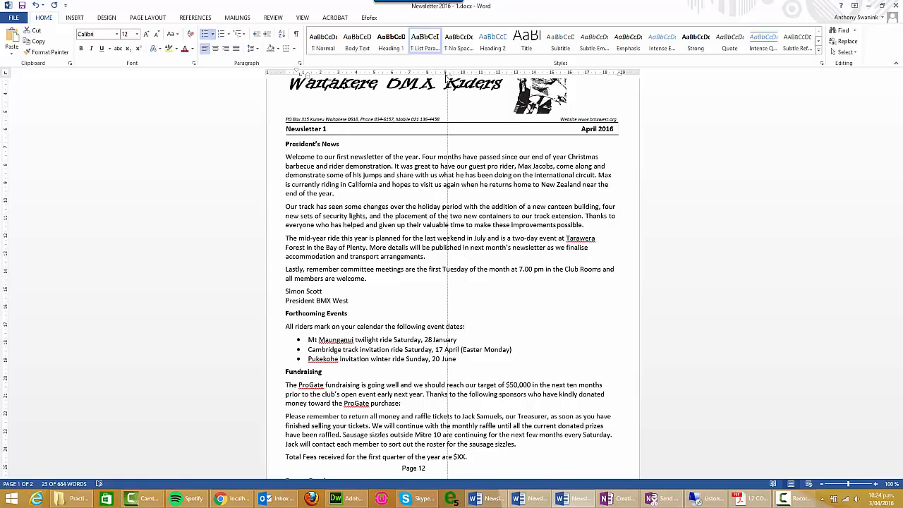
drag(448, 82, 450, 28)
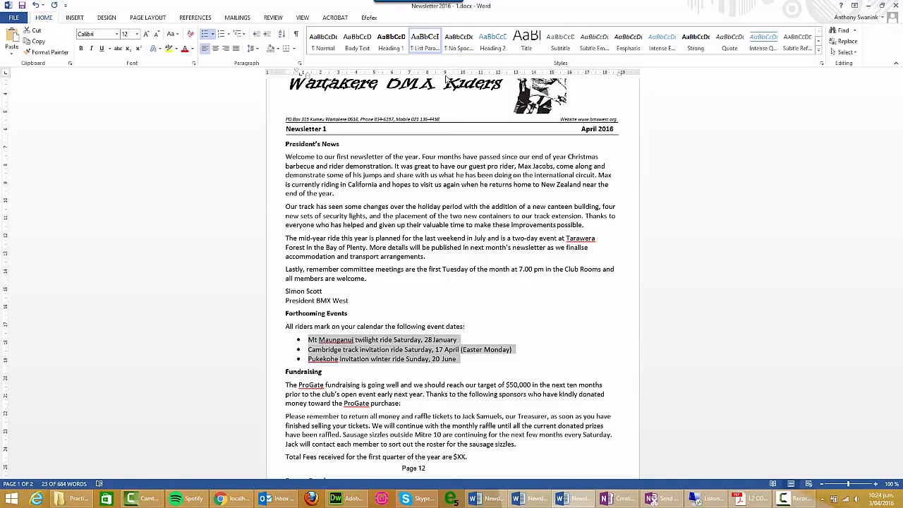
drag(447, 81, 447, 80)
click(395, 342)
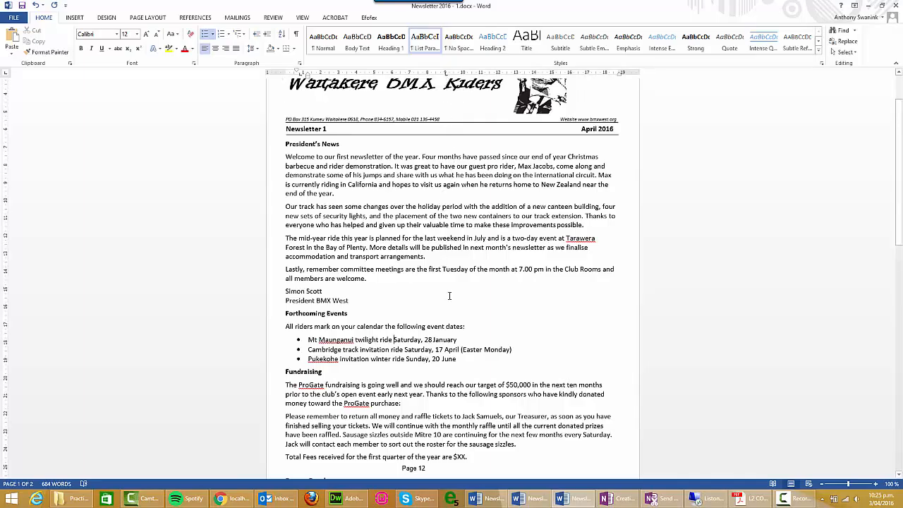
click(439, 359)
click(443, 384)
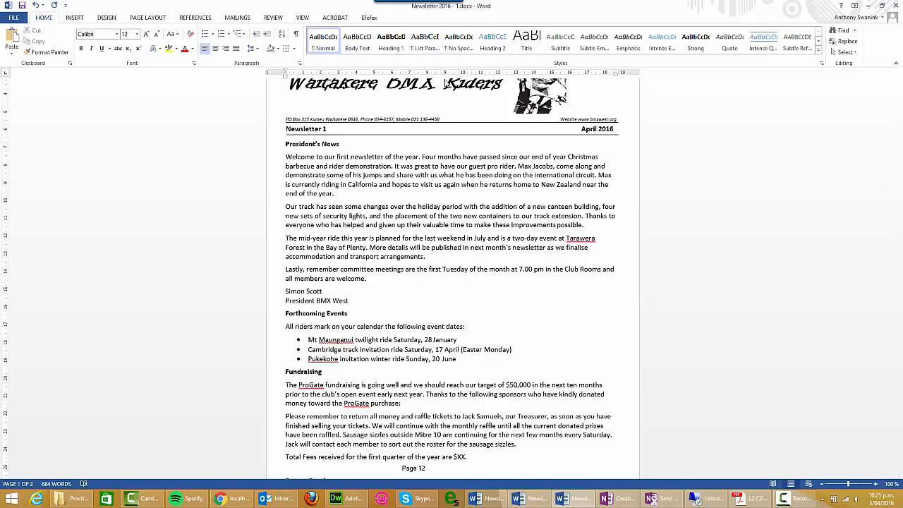
drag(460, 360, 257, 342)
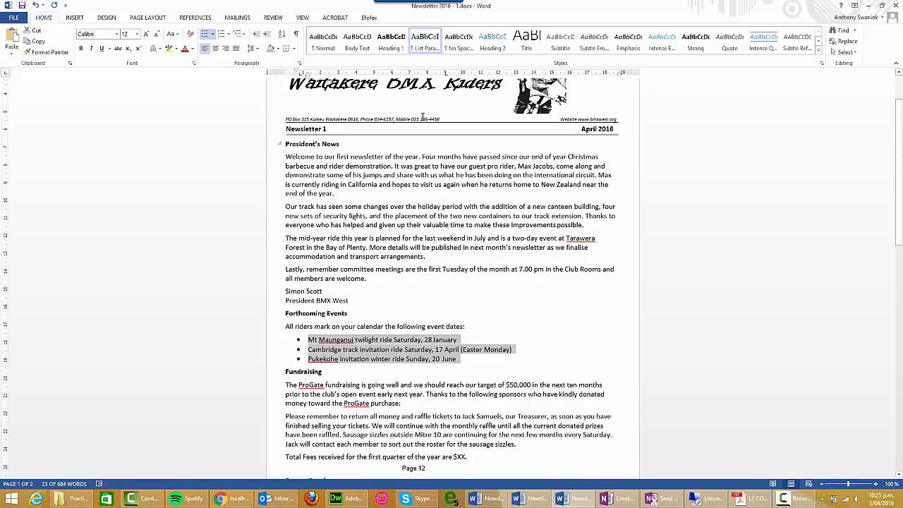
Step: Insert a tab before the date in each of the three bulleted event lines
click(400, 347)
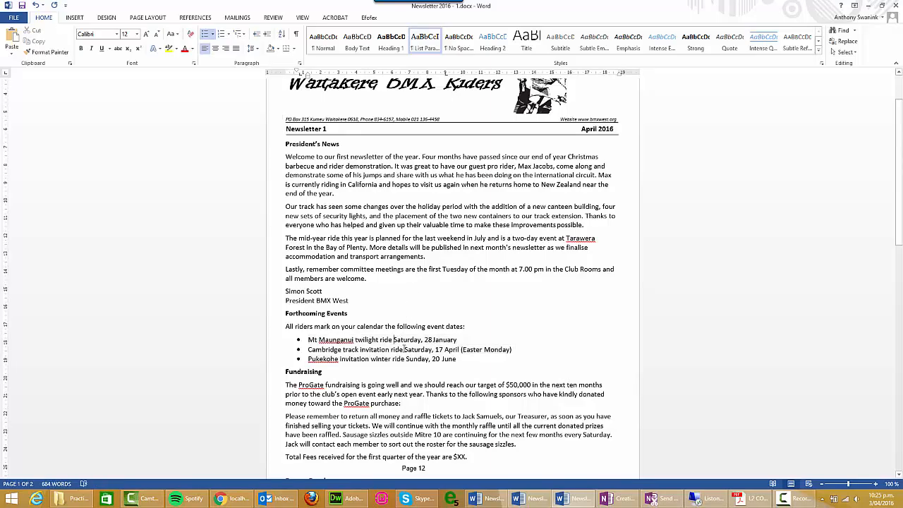
key(Tab)
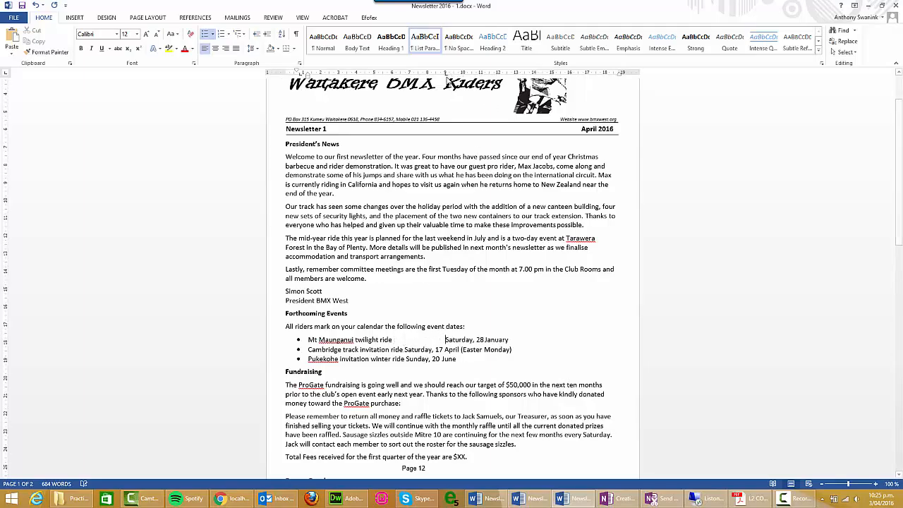
click(445, 74)
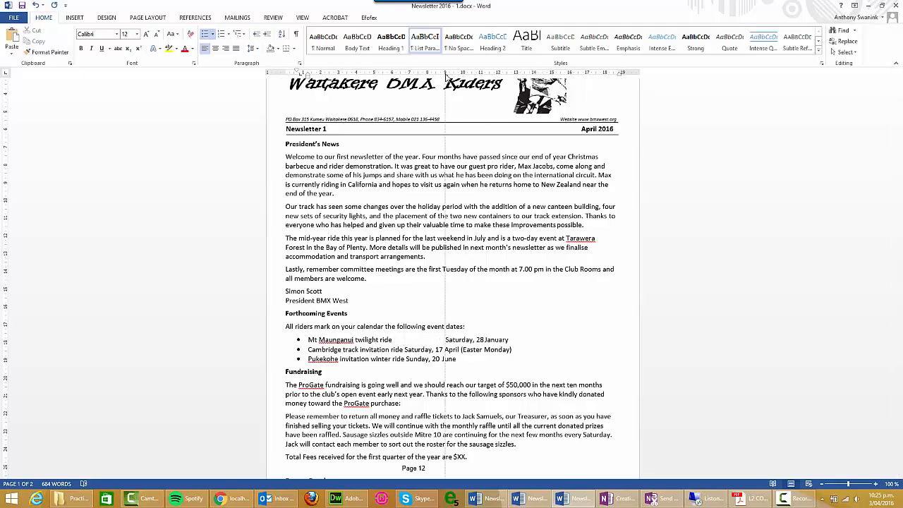
click(405, 350)
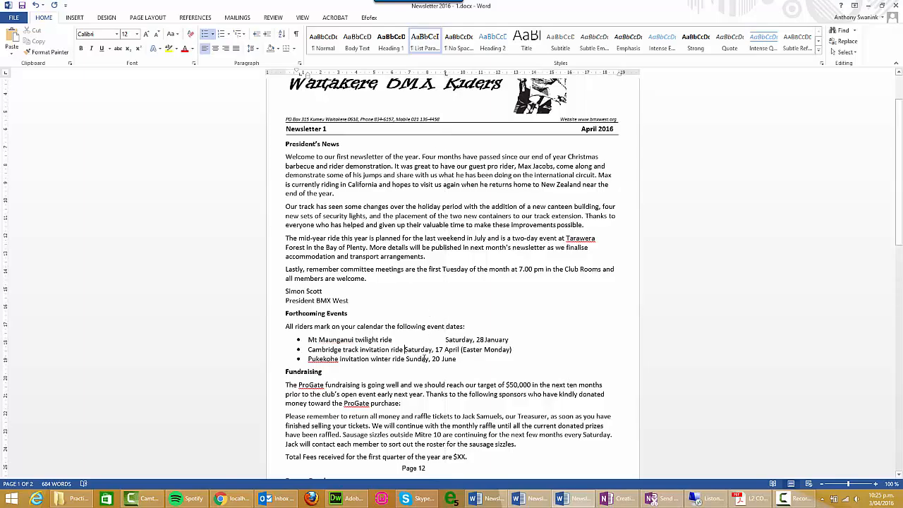
key(Tab)
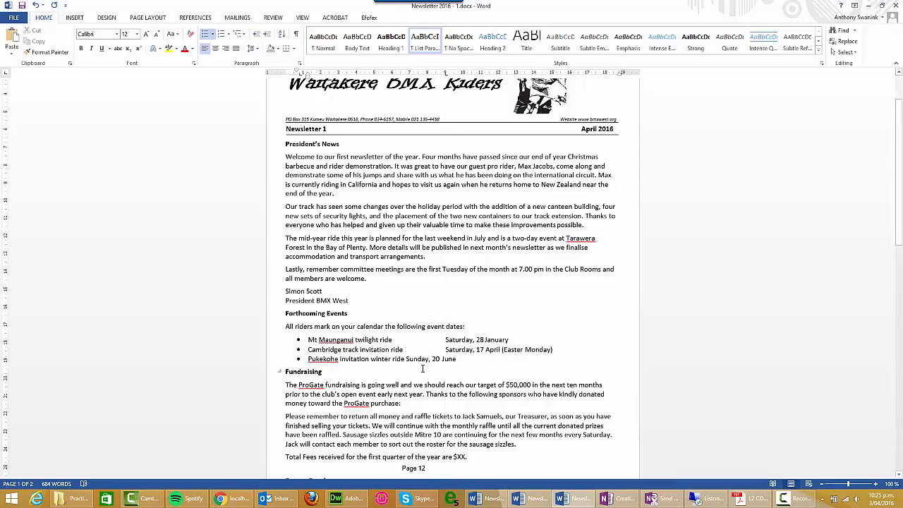
click(406, 359)
key(Tab)
Step: Move the tab stop of the three event lines to about 10.5 cm and compare their layout with the assessment PDF
drag(499, 361, 282, 341)
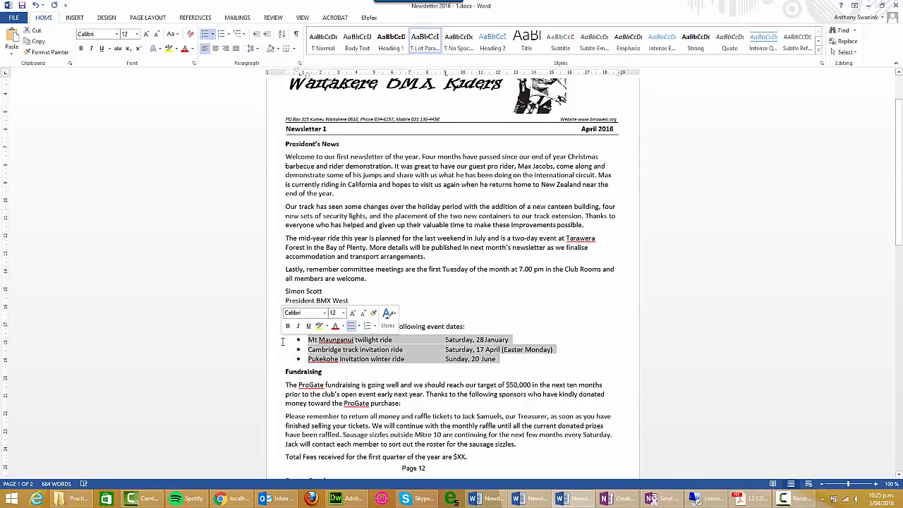
drag(445, 74, 472, 79)
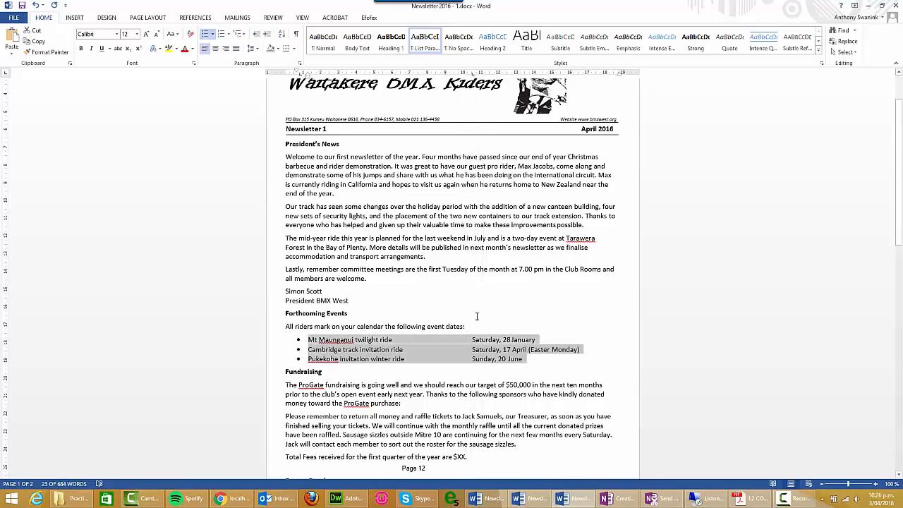
click(473, 342)
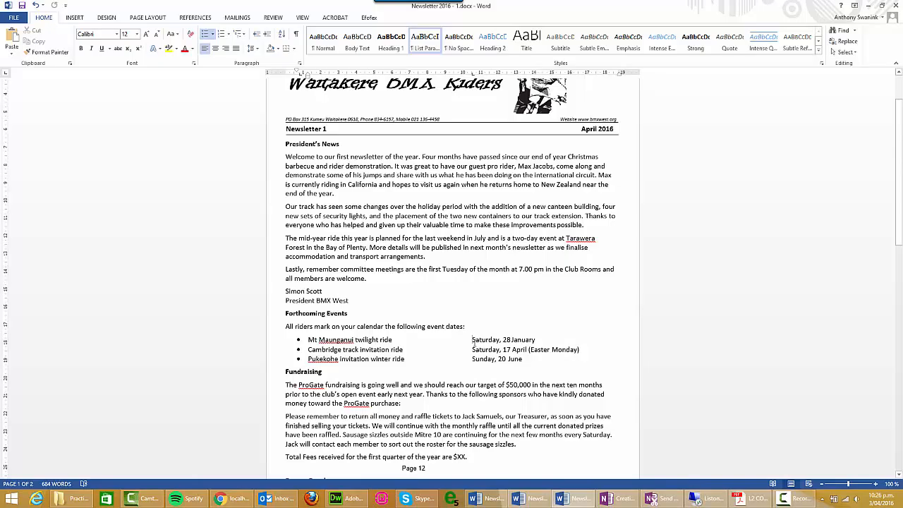
click(757, 499)
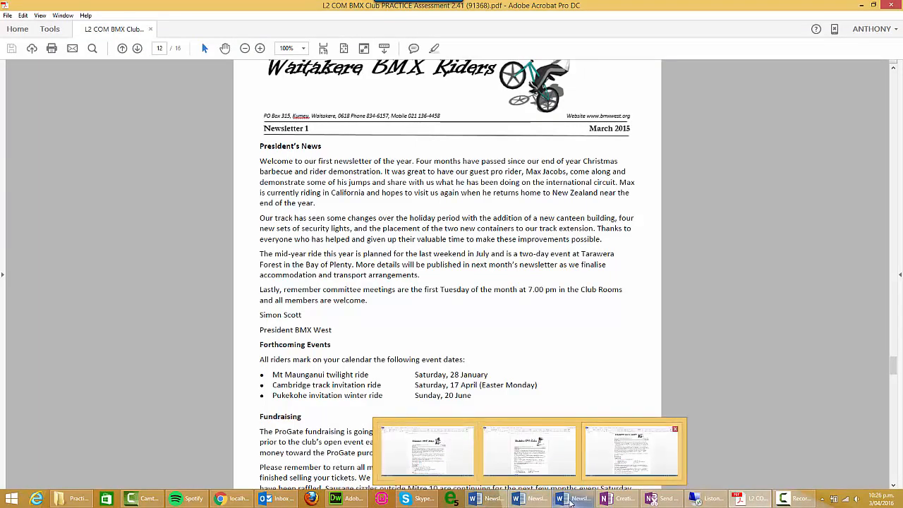
click(570, 503)
Step: Clear the gap before the date of the Mt Maunganui twilight ride and reinsert a single tab there
key(BackSpace)
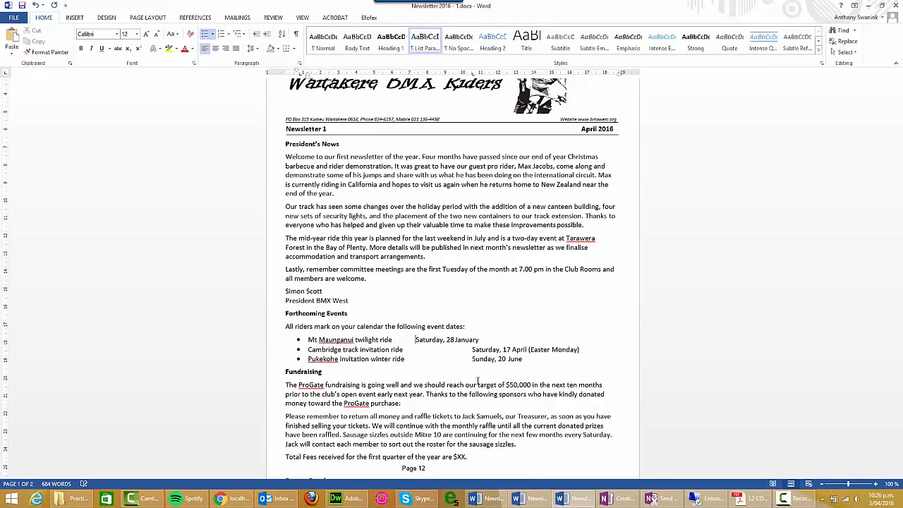
key(BackSpace)
key(BackSpace)
key(BackSpace)
key(BackSpace)
key(BackSpace)
key(BackSpace)
key(BackSpace)
key(BackSpace)
key(BackSpace)
key(BackSpace)
key(BackSpace)
key(BackSpace)
key(BackSpace)
key(BackSpace)
key(BackSpace)
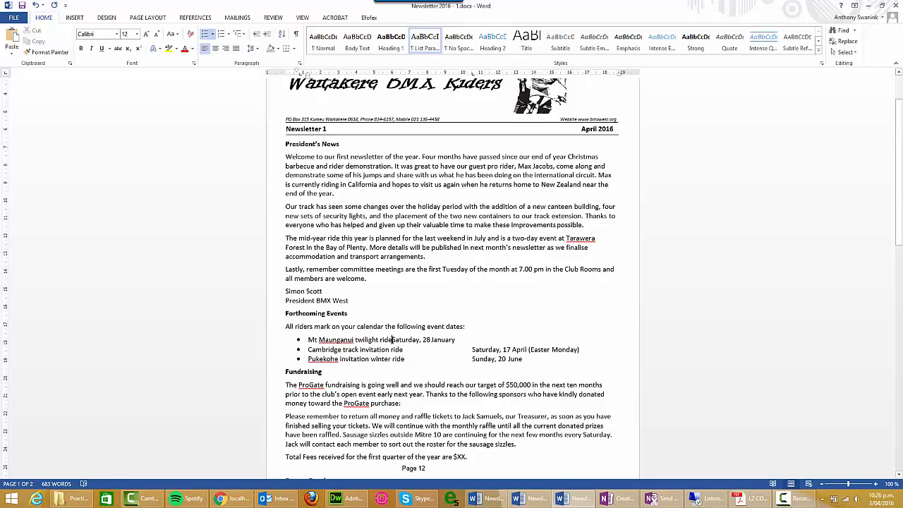
key(Tab)
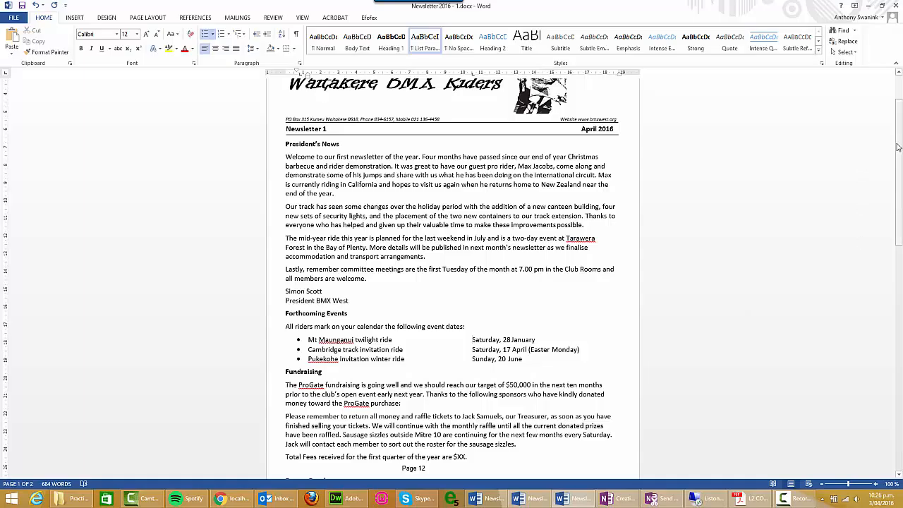
Step: Delete the stray "Page 12" text between the Fundraising section and the Recent Results heading
drag(899, 152, 901, 196)
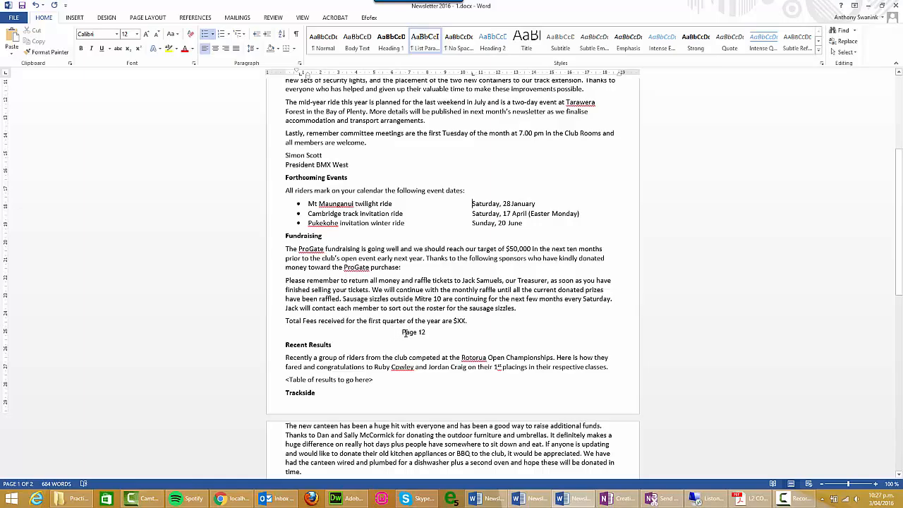
drag(430, 332, 400, 332)
key(Delete)
Step: Compare the Recent Results and Trackside sections with the assessment PDF and return to the newsletter's Recent Results heading
drag(900, 241, 901, 281)
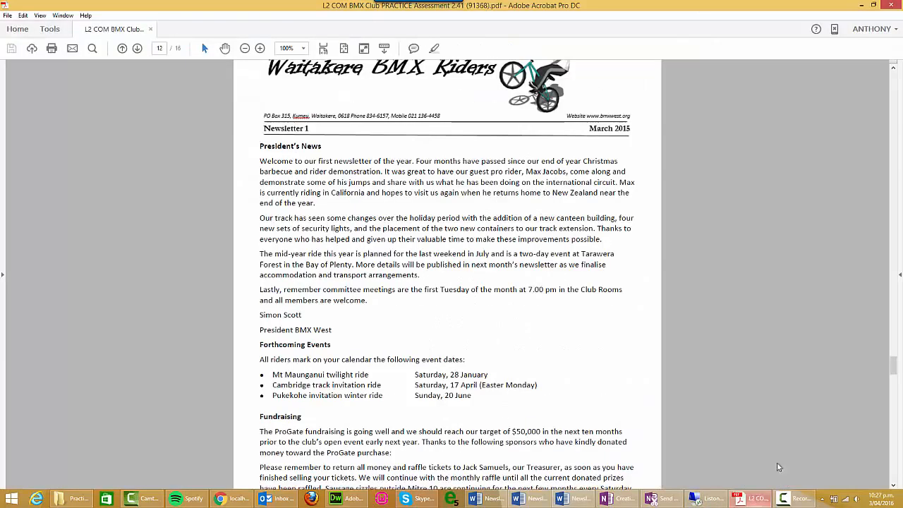
click(748, 498)
drag(895, 364, 896, 380)
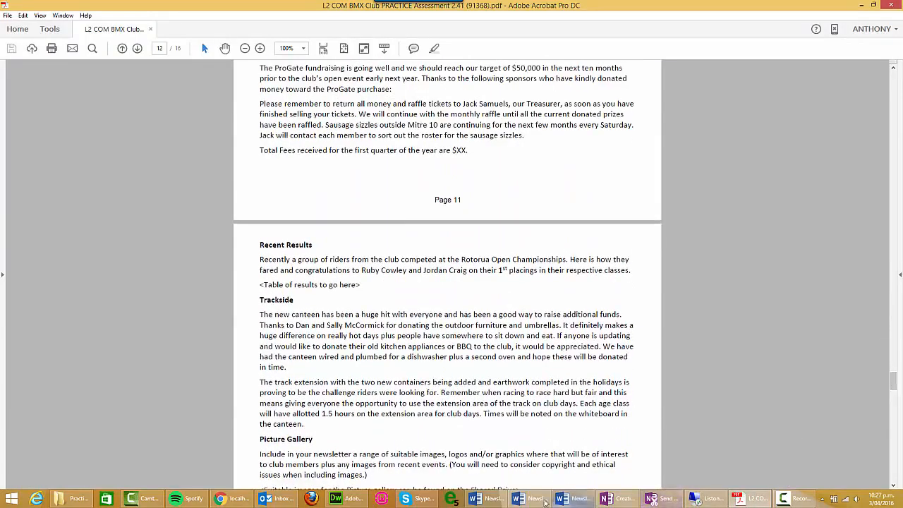
click(544, 496)
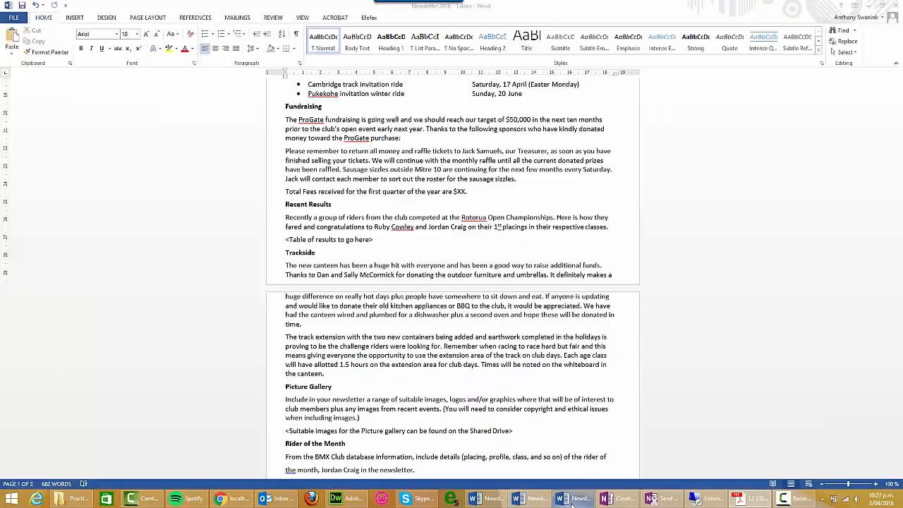
click(286, 207)
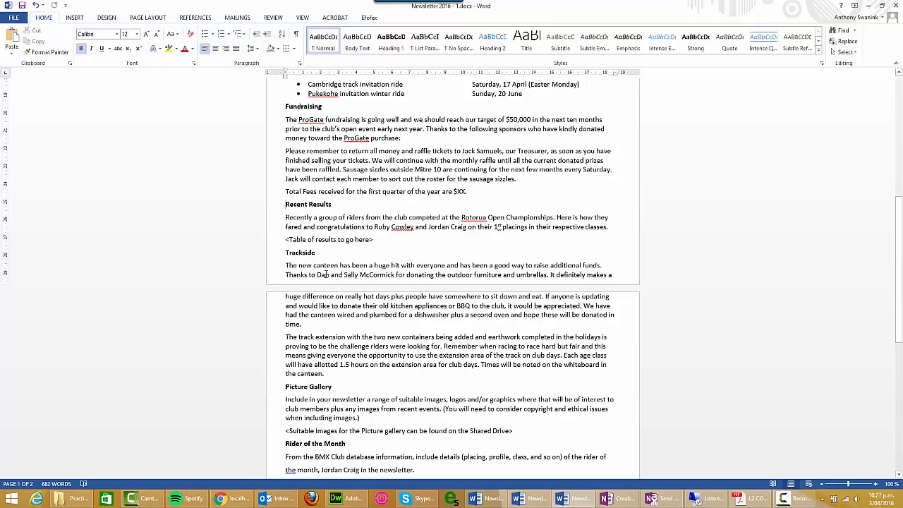
key(Return)
key(Return)
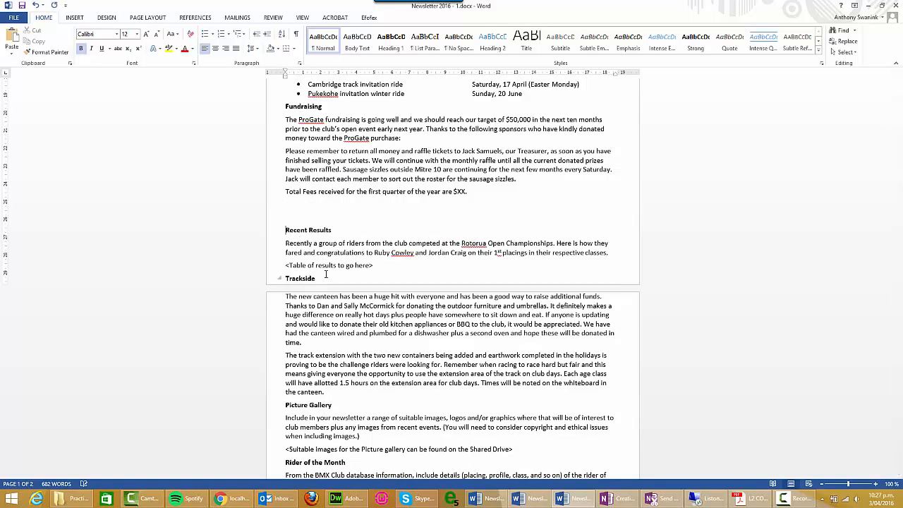
key(BackSpace)
key(BackSpace)
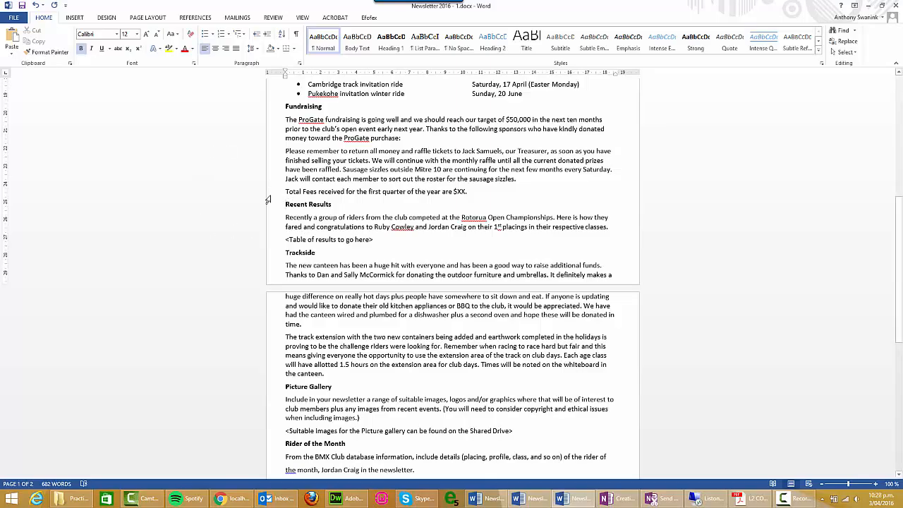
Step: Insert a Next Page section break directly before the Recent Results heading
click(149, 19)
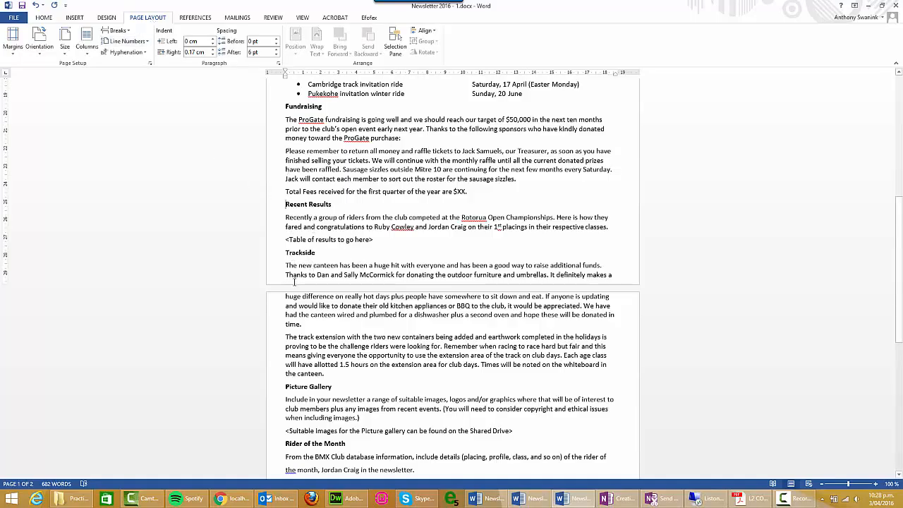
click(285, 204)
click(117, 30)
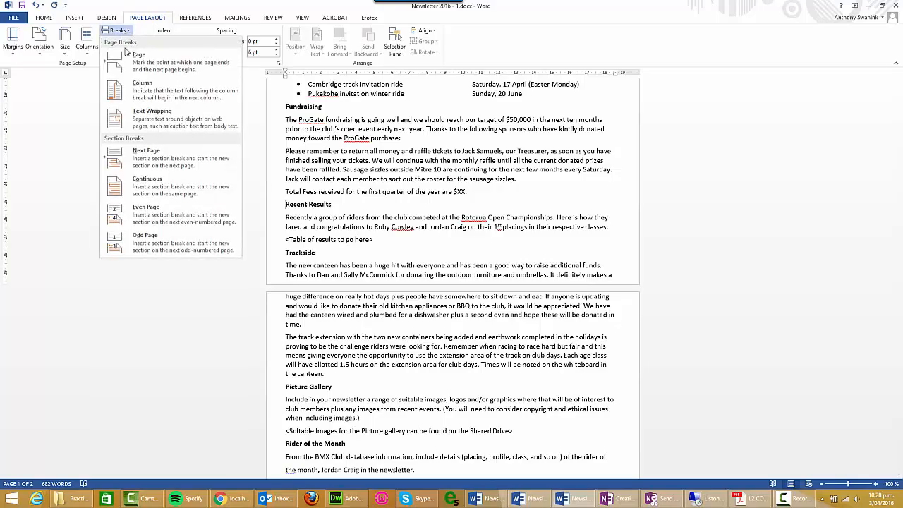
click(151, 165)
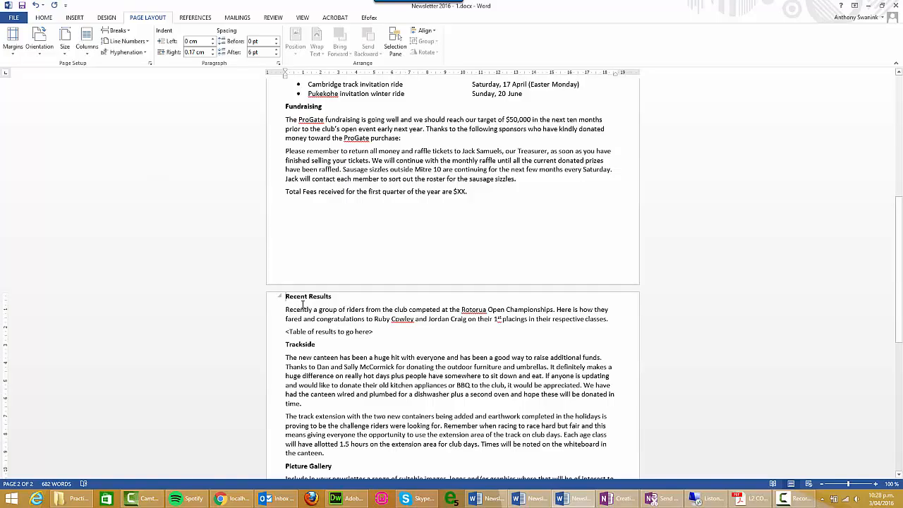
Step: Correct the Recent Results section's margins to the printable minimum, with 0.42 cm at the top and 0.44 cm at the bottom
click(21, 51)
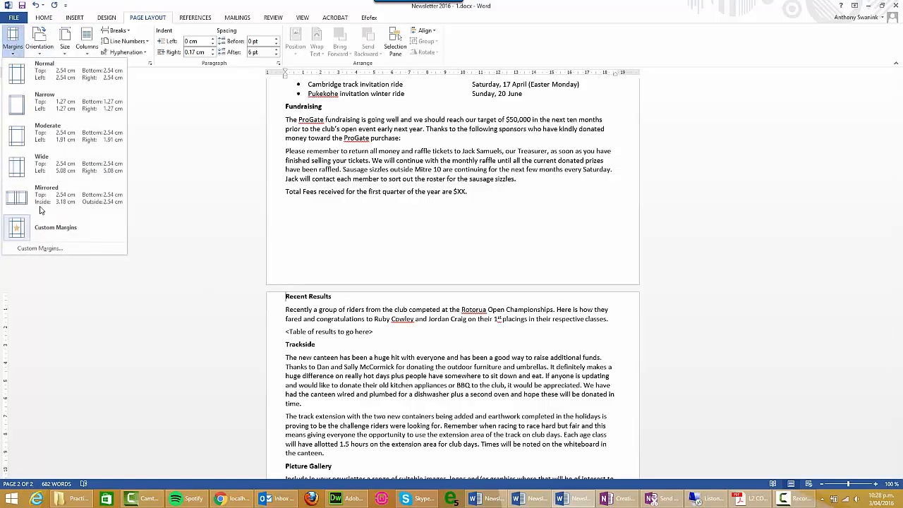
click(48, 250)
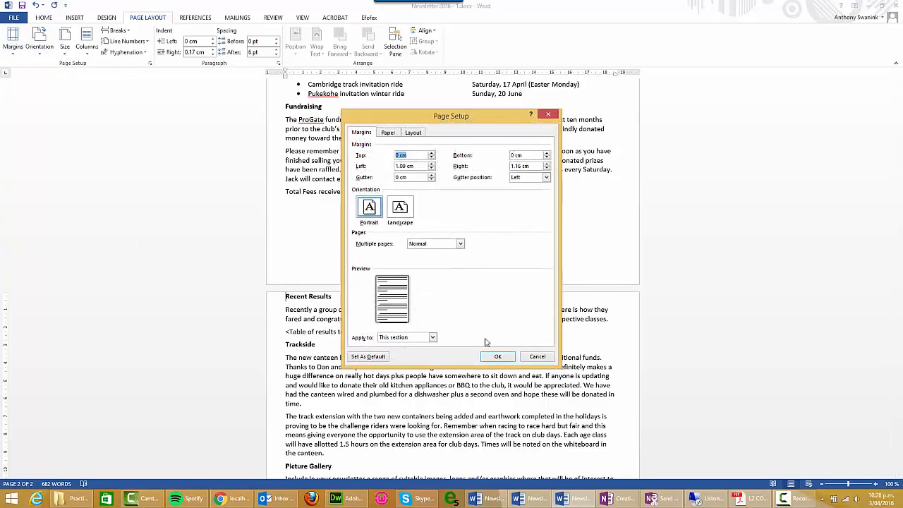
click(498, 358)
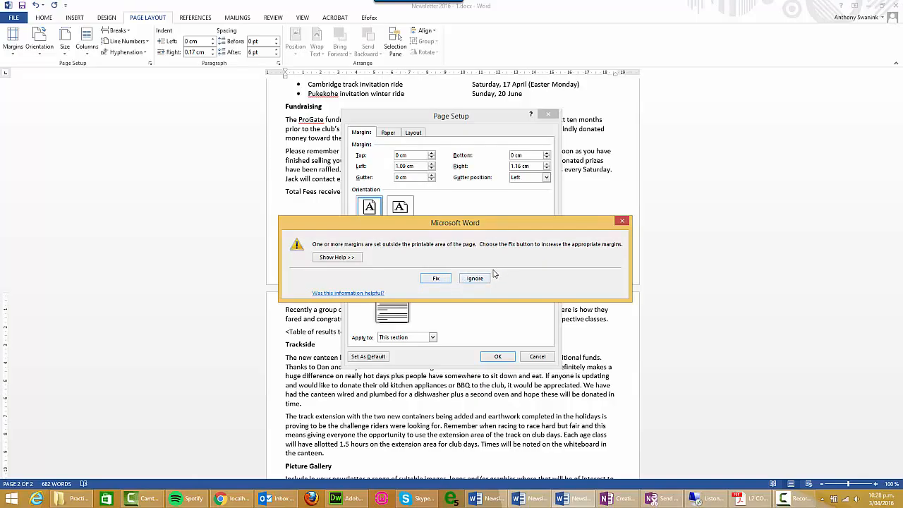
click(436, 281)
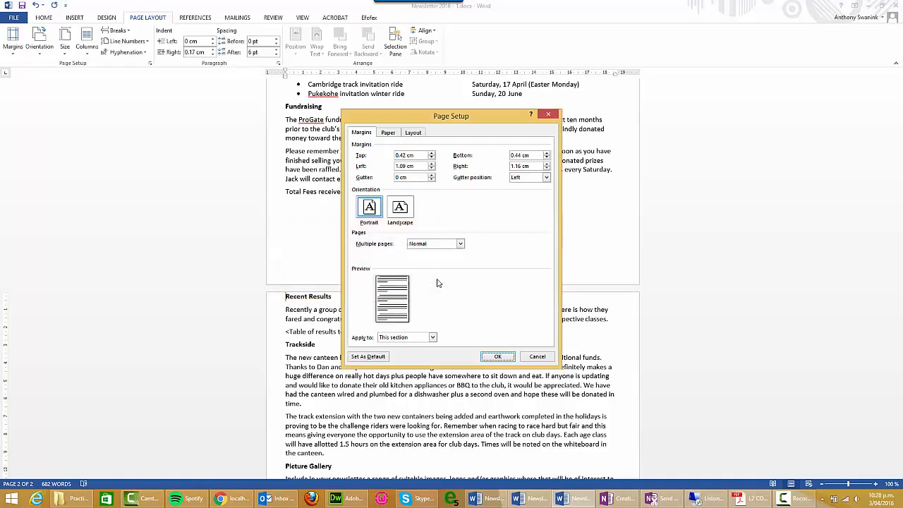
click(496, 357)
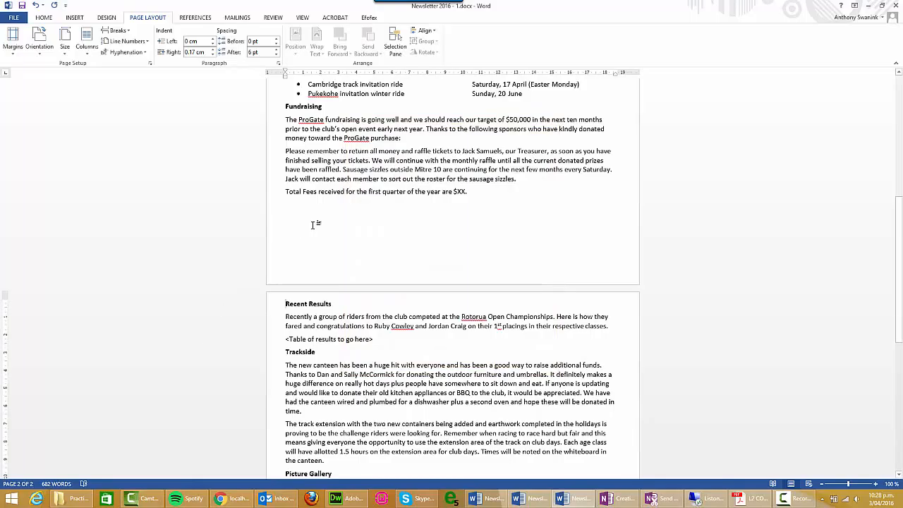
Step: Apply the Moderate margin preset (2.54 cm top and bottom, 1.91 cm sides) to the whole newsletter
key(ctrl+a)
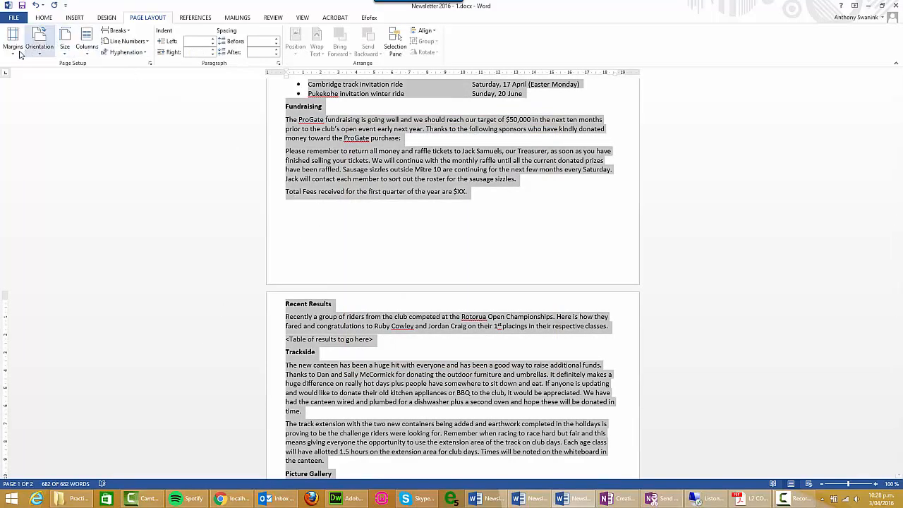
click(13, 53)
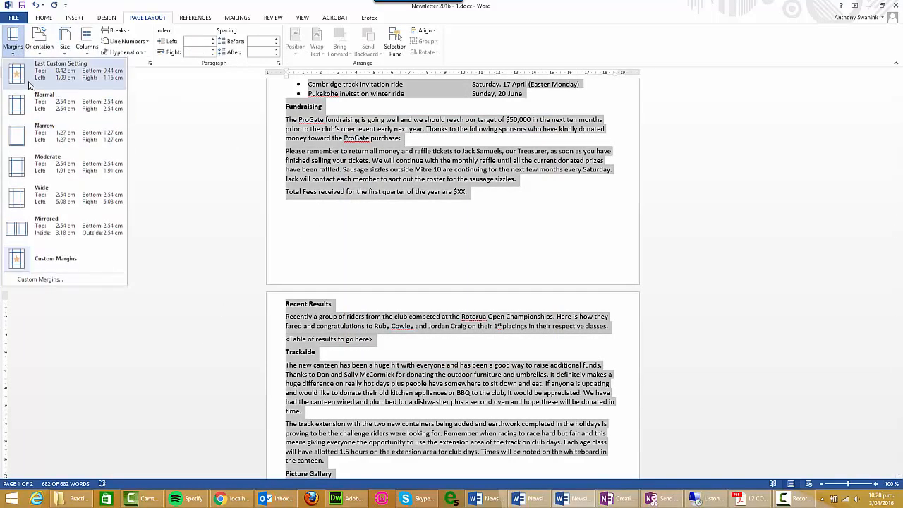
click(40, 168)
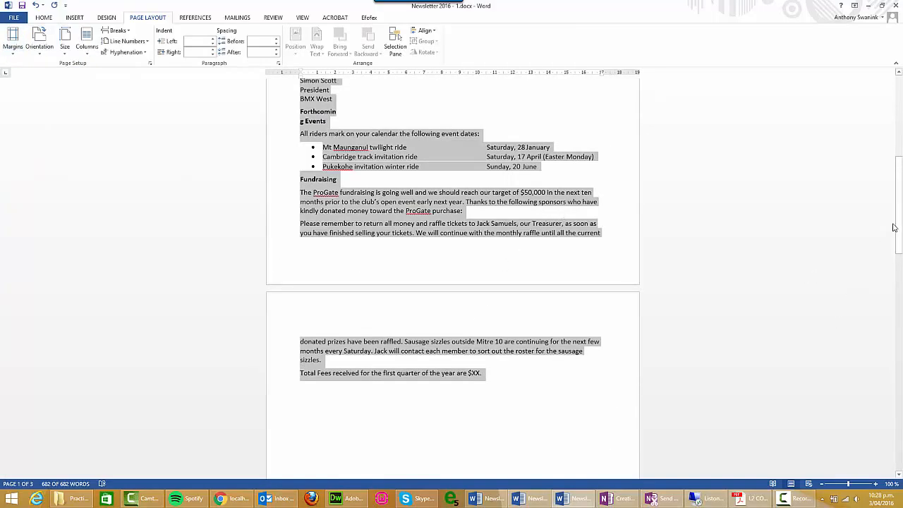
Step: Move the Newsletter 1 / April 2016 box below the contact line, away from the page's left edge
drag(900, 224, 900, 143)
click(513, 317)
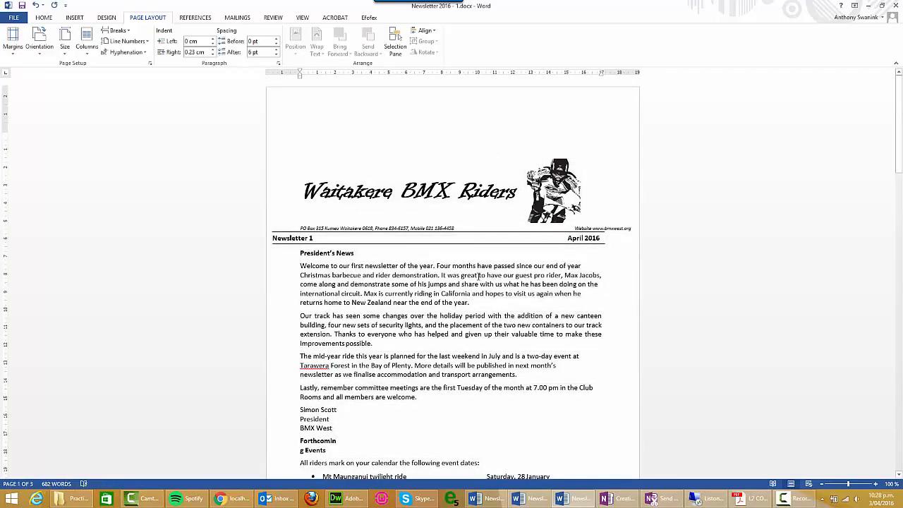
click(412, 240)
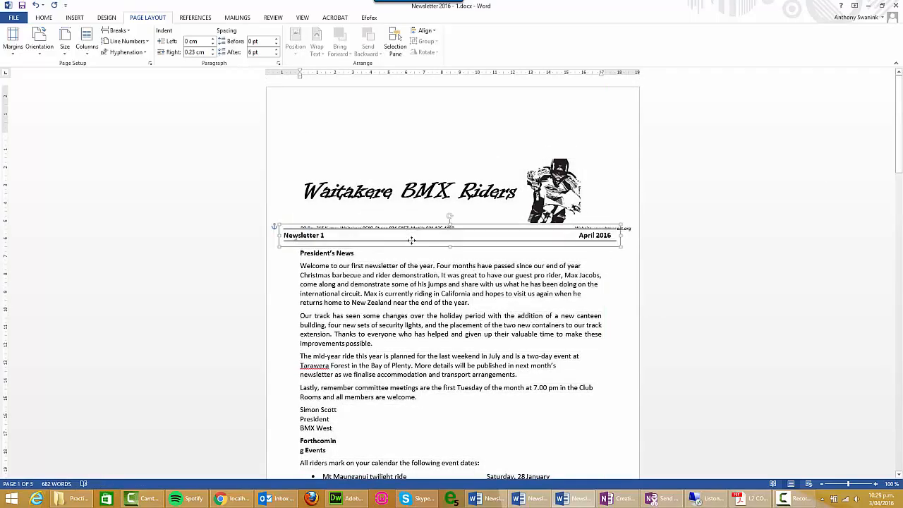
mouse_move(411, 240)
mouse_down()
mouse_move(428, 247)
mouse_move(418, 247)
mouse_up()
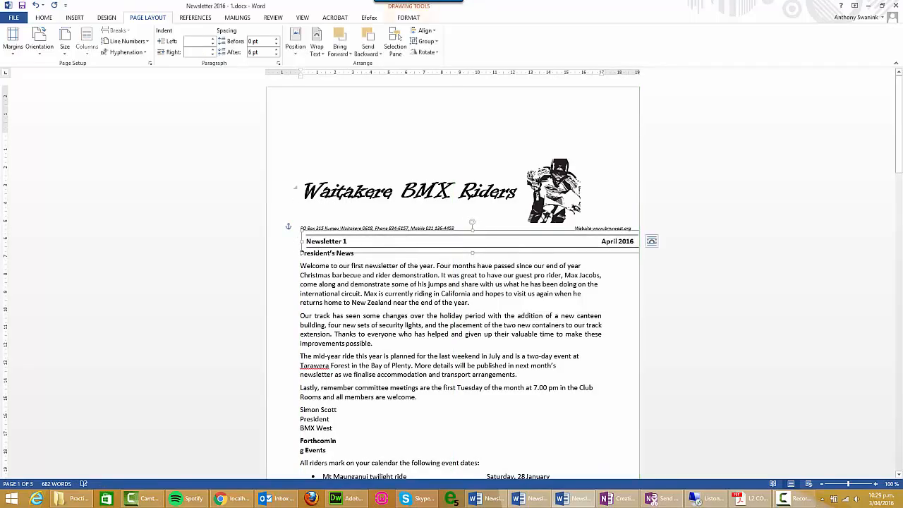
Step: Remove the empty line above the Waitakere BMX Riders masthead and reduce the first section's top margin to about 1.5 cm
click(307, 164)
key(BackSpace)
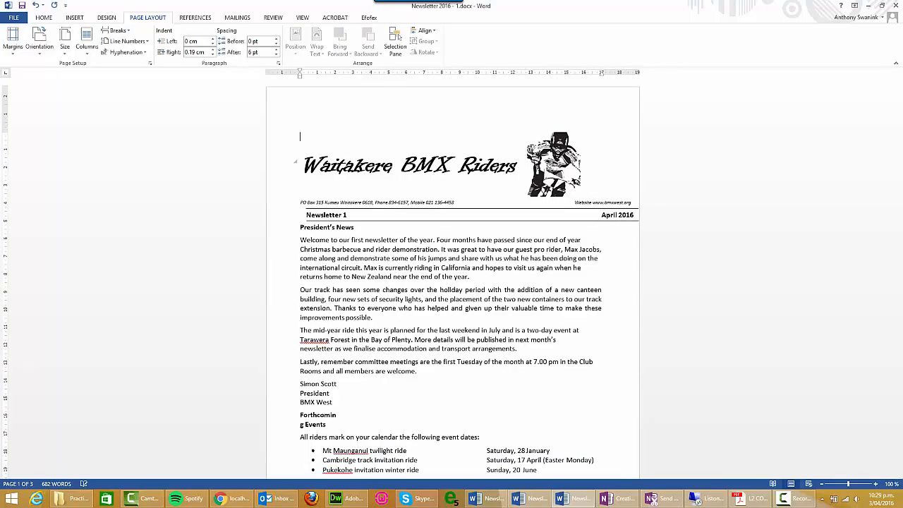
drag(4, 132, 4, 114)
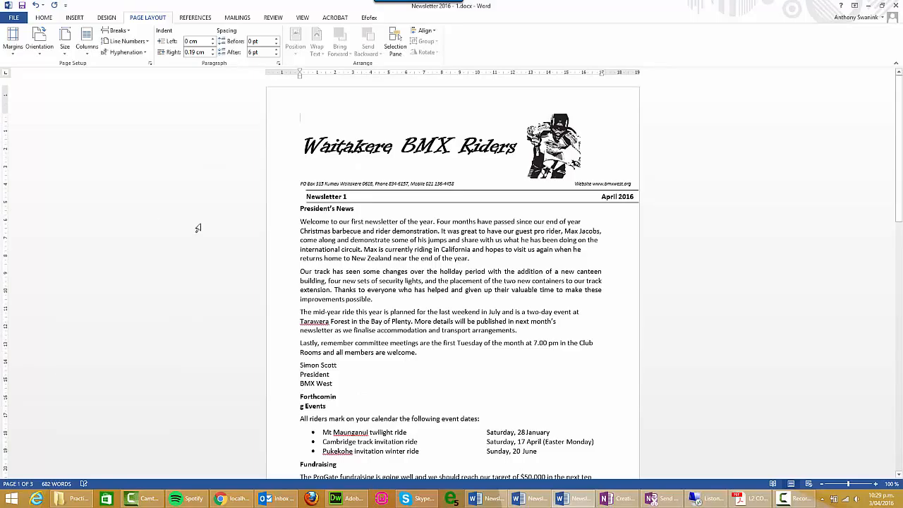
Step: Shift the Newsletter 1 / April 2016 box slightly left so its text lines up with the President's News heading
drag(368, 205, 361, 203)
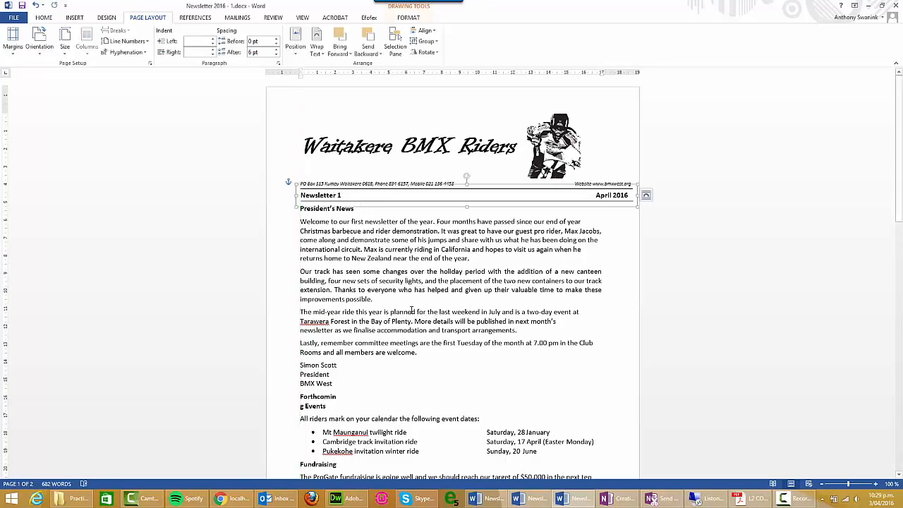
click(426, 306)
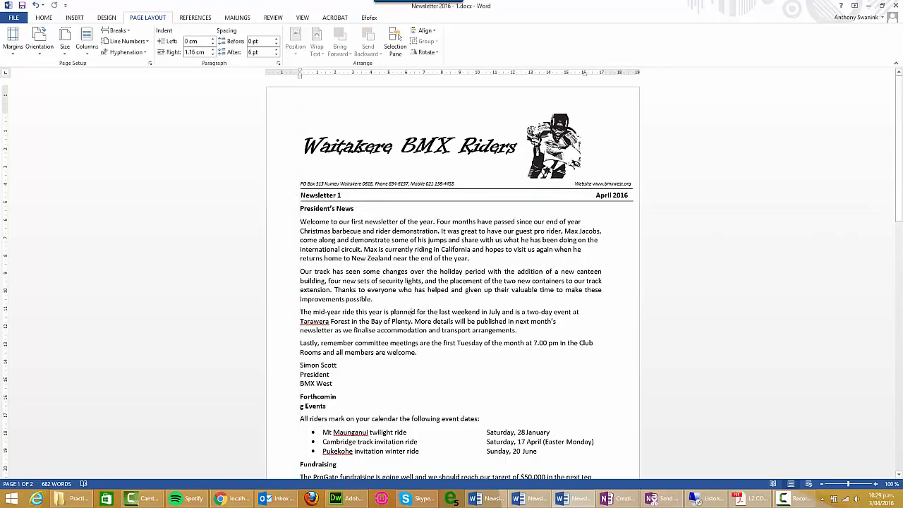
Step: Give all the newsletter text a uniform right indent of 0.19 cm and a left indent of 0 cm, including the bulleted events
mouse_move(898, 152)
mouse_down()
mouse_move(897, 169)
mouse_move(898, 146)
mouse_up()
click(350, 259)
click(326, 396)
key(ctrl+a)
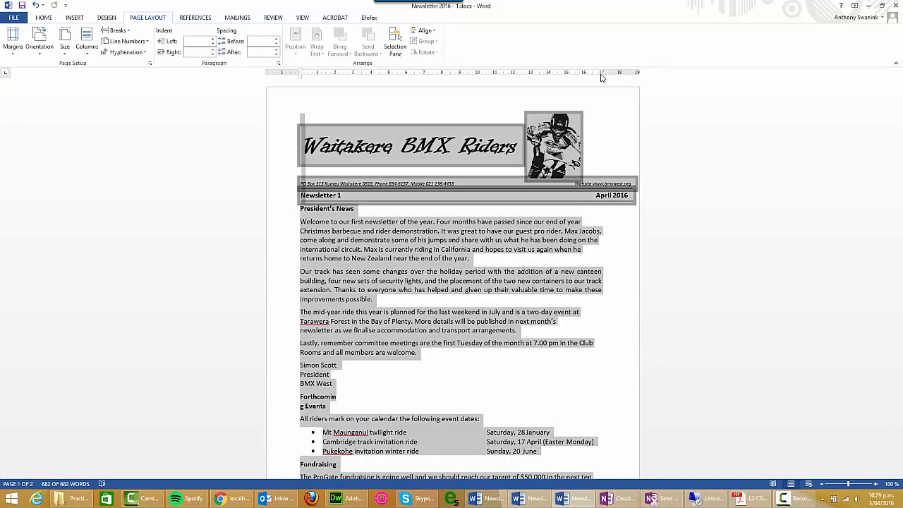
drag(603, 74, 604, 78)
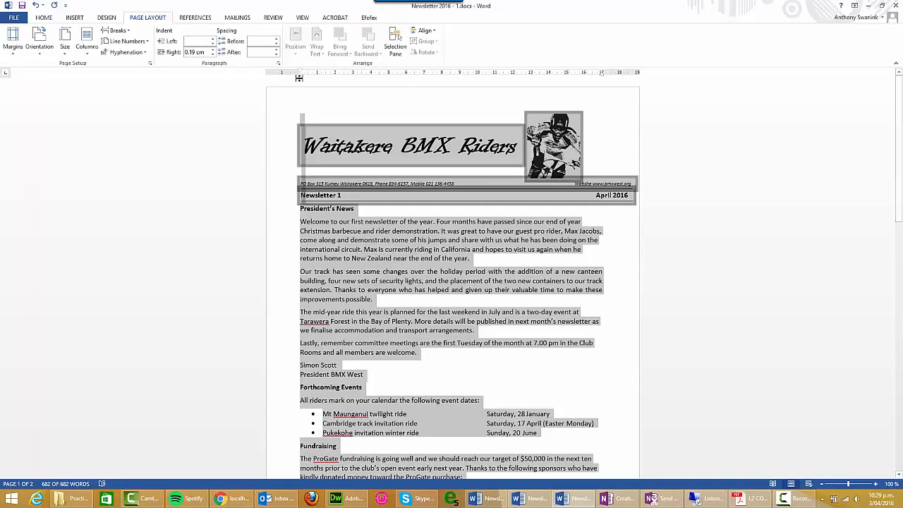
drag(300, 75, 300, 75)
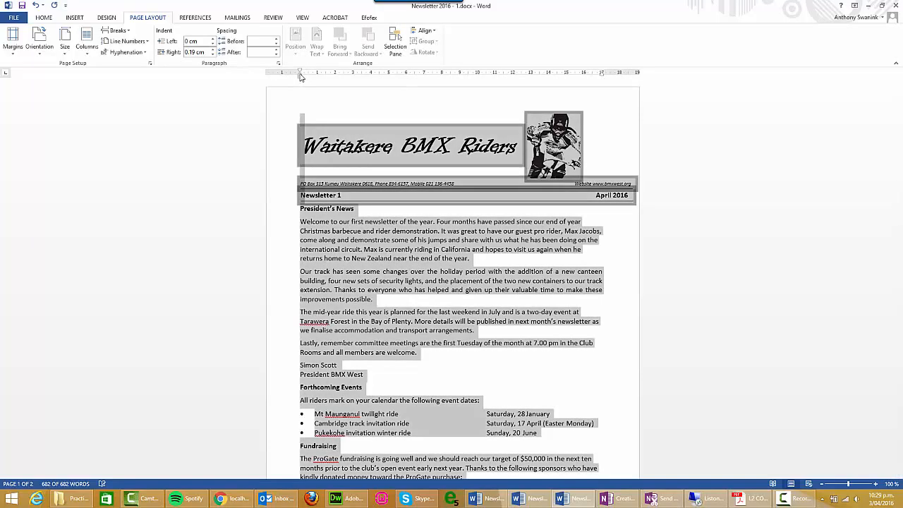
click(334, 299)
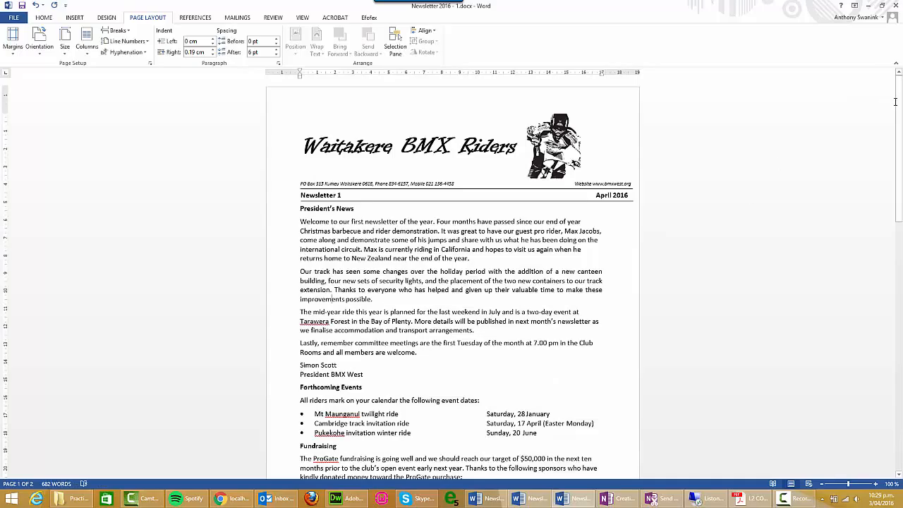
Step: Inspect the page break between the Fundraising and Recent Results sections, briefly toggling the formatting marks
drag(898, 103, 894, 261)
click(41, 18)
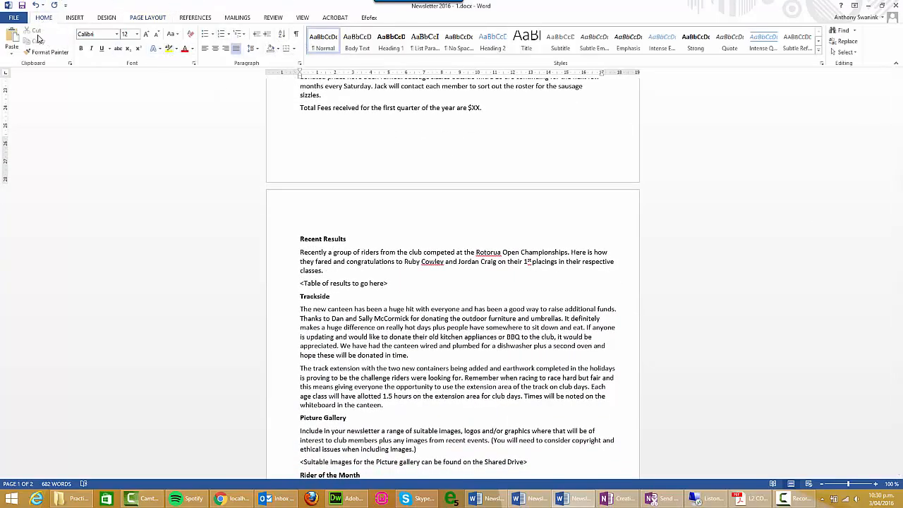
scroll(452, 282, up, 6)
click(296, 34)
click(297, 34)
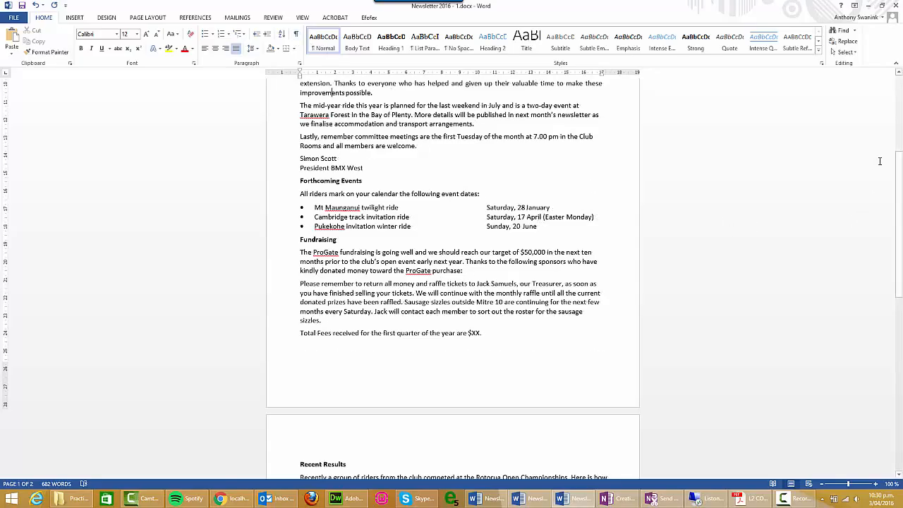
drag(899, 169, 901, 234)
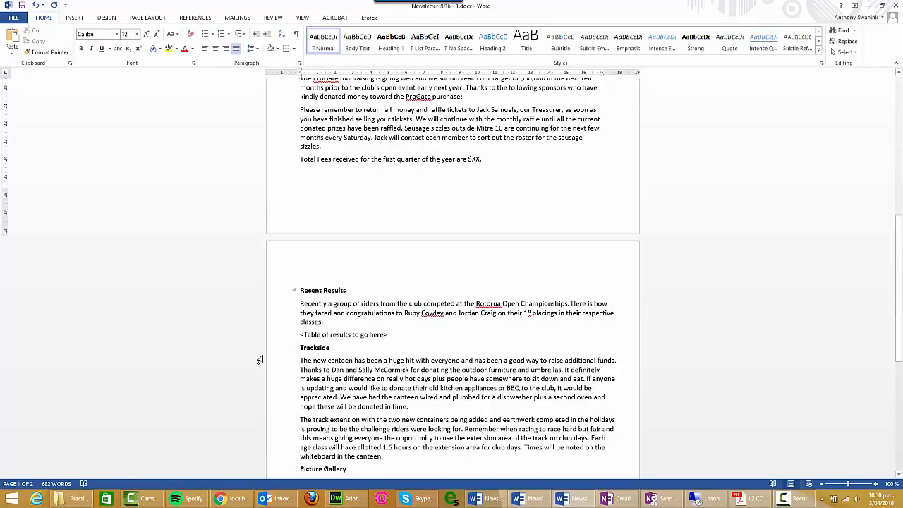
Step: Open the West Riders BMX Club.accdb database from the Practice Assessment folder in Access
click(73, 498)
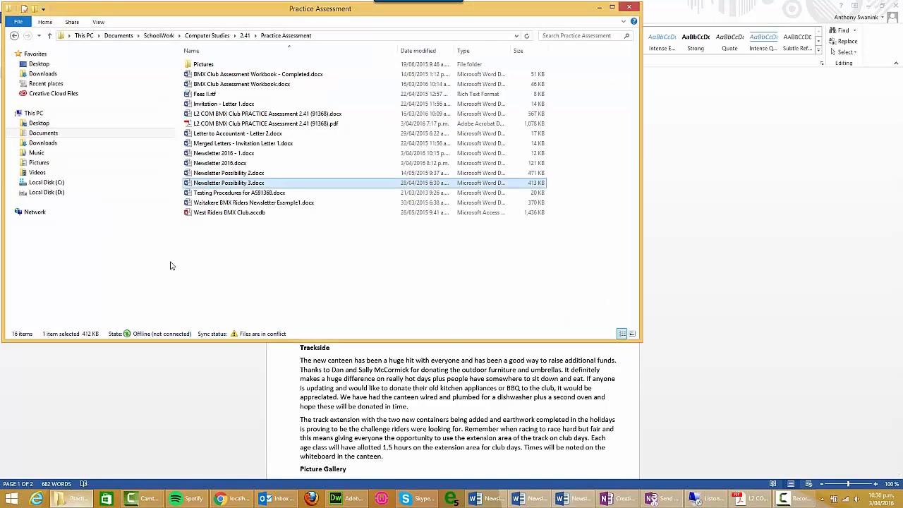
click(208, 213)
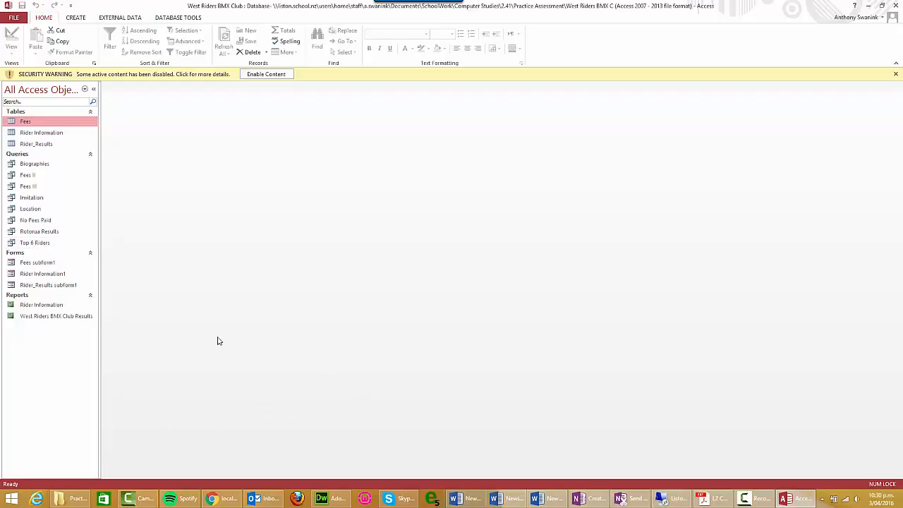
mouse_move(754, 503)
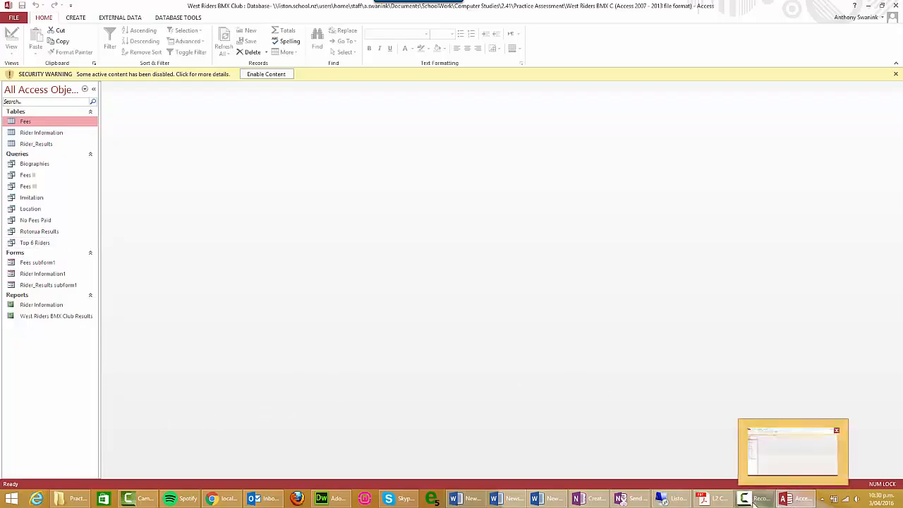
click(766, 448)
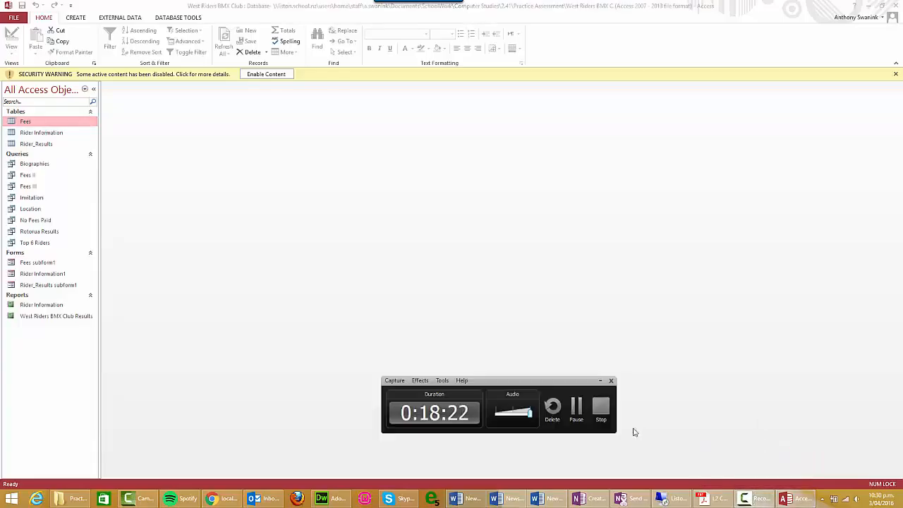
click(576, 406)
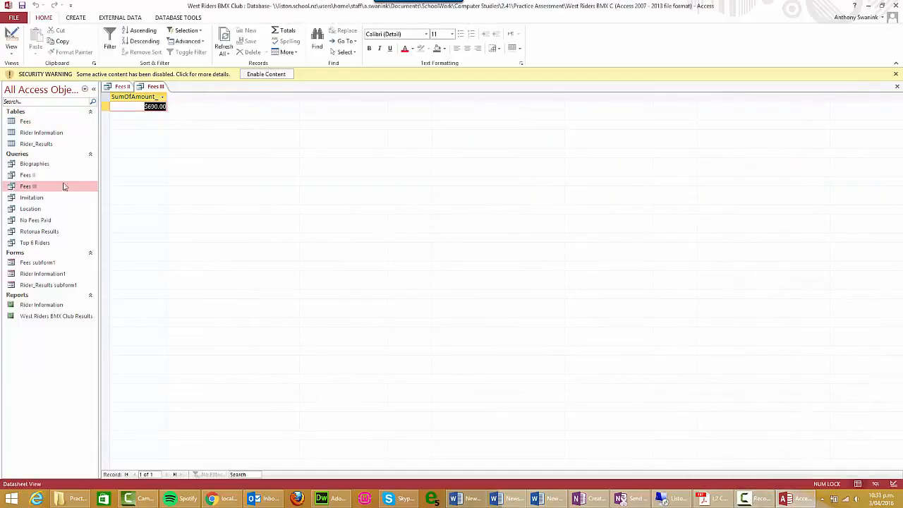
Step: Enable the database's active content, view the total in the Fees III query, and close Access
click(258, 74)
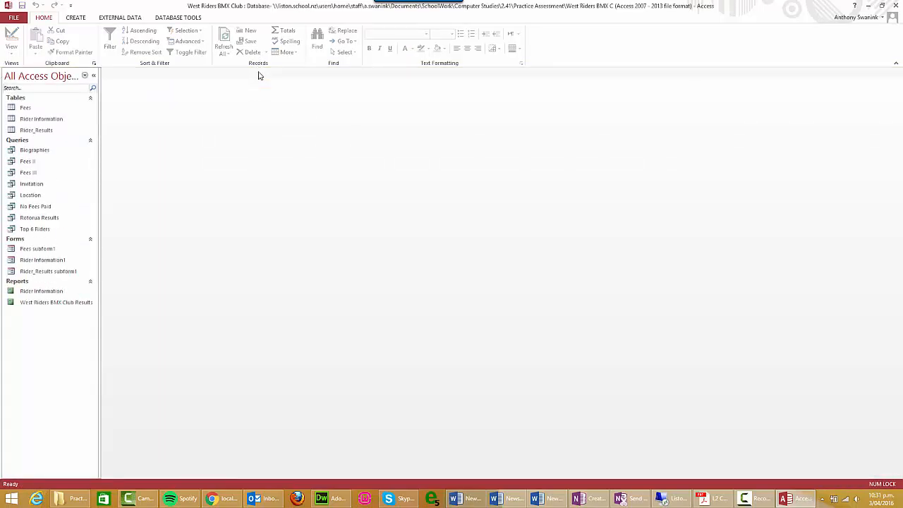
double_click(29, 172)
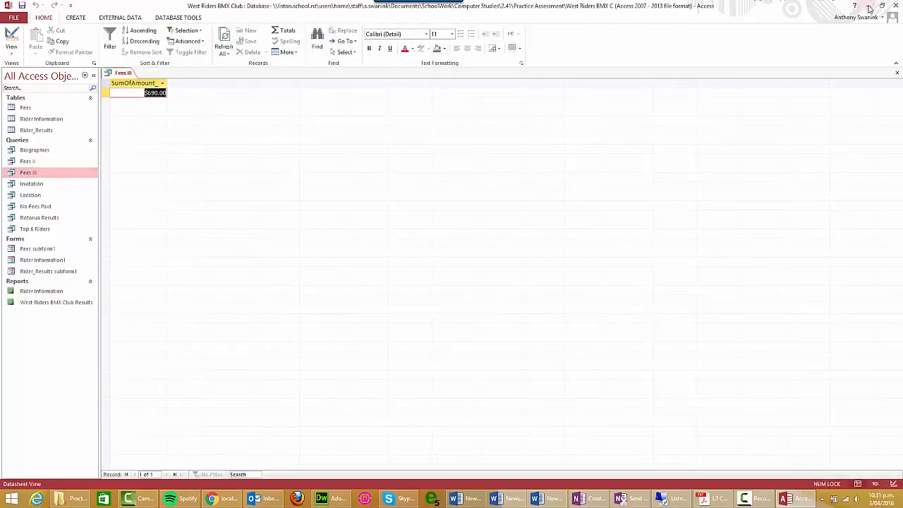
click(895, 5)
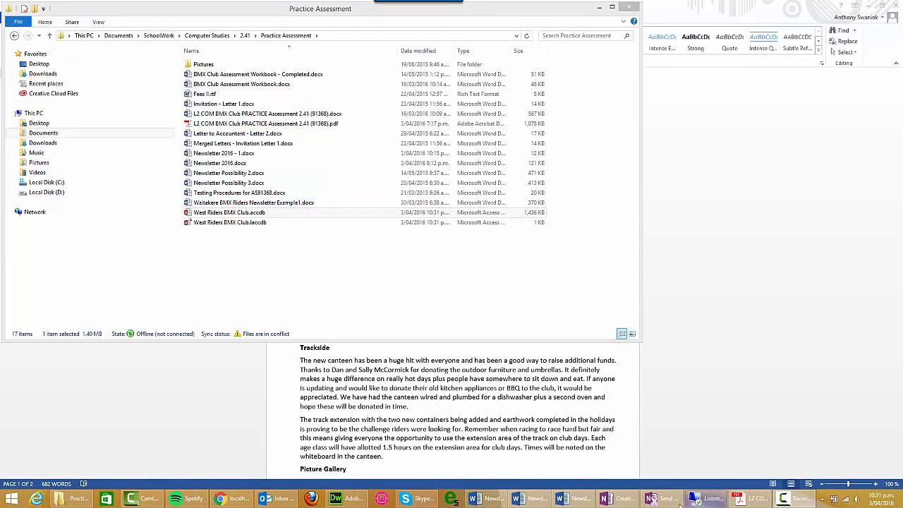
Step: Switch to the Newsletter 2016 - 1 document and delete the $XX placeholder from the end of the Total Fees sentence
click(576, 498)
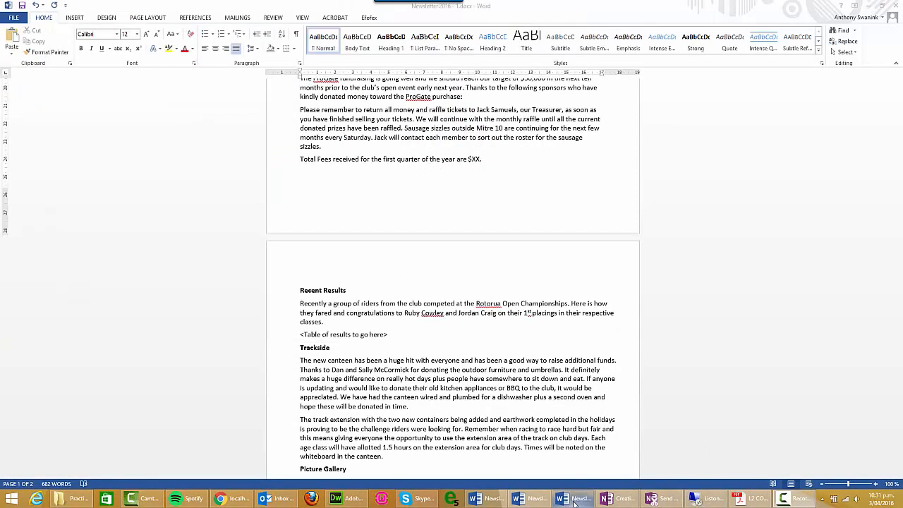
click(479, 160)
key(BackSpace)
key(BackSpace)
key(BackSpace)
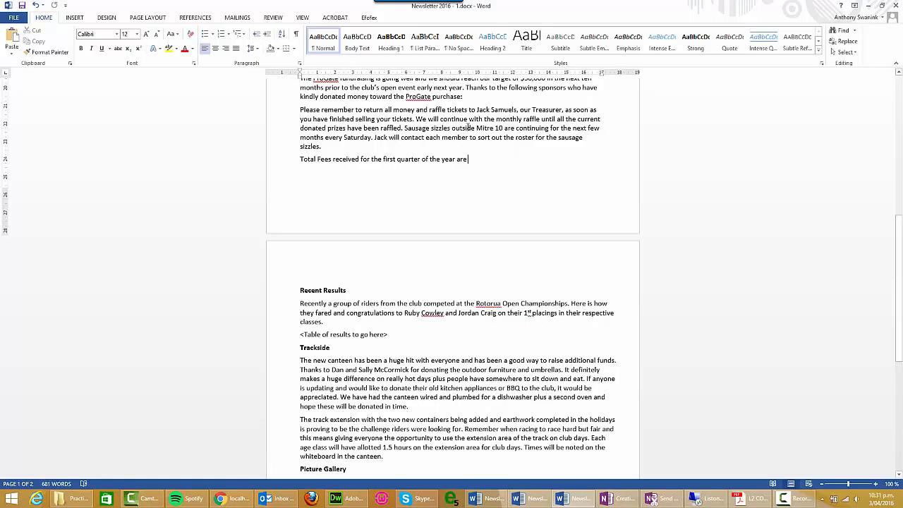
Step: Start a database insertion after the Total Fees sentence, using West Riders BMX Club.accdb from the 2.41 Practice Assessment folder as data source
click(74, 18)
click(743, 44)
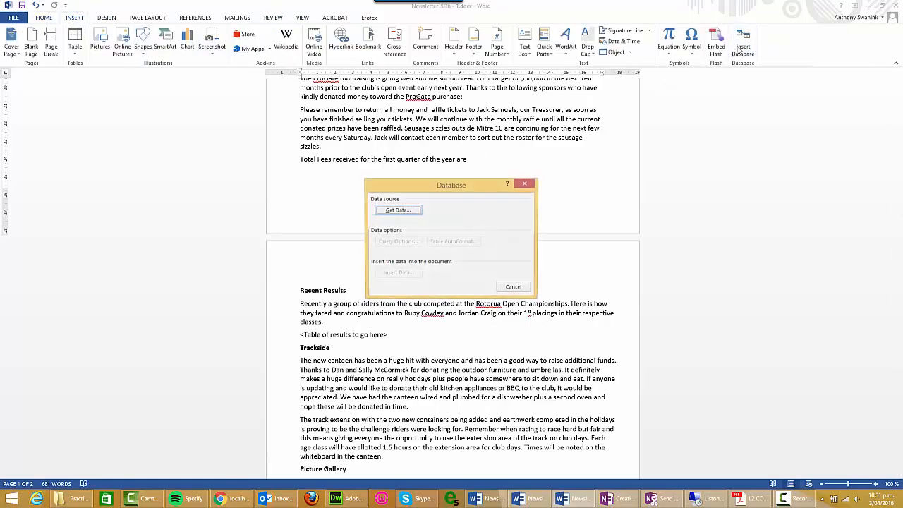
click(397, 210)
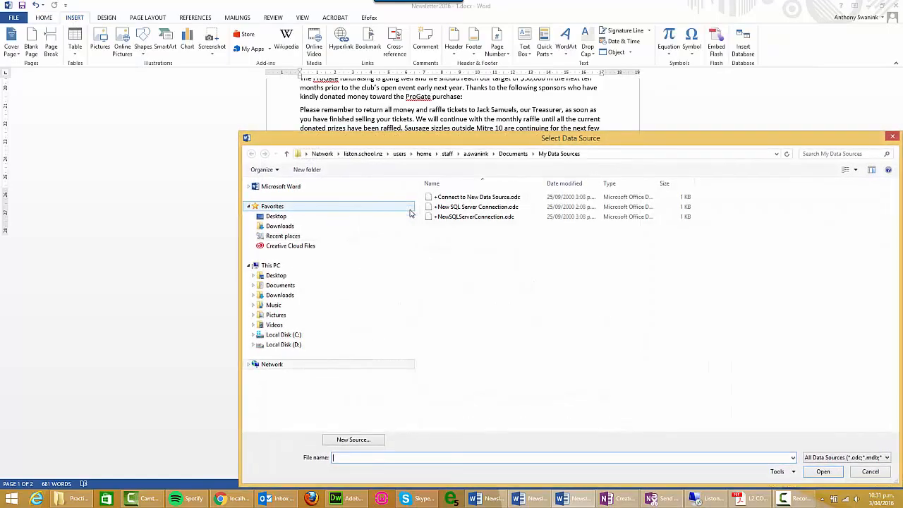
click(273, 288)
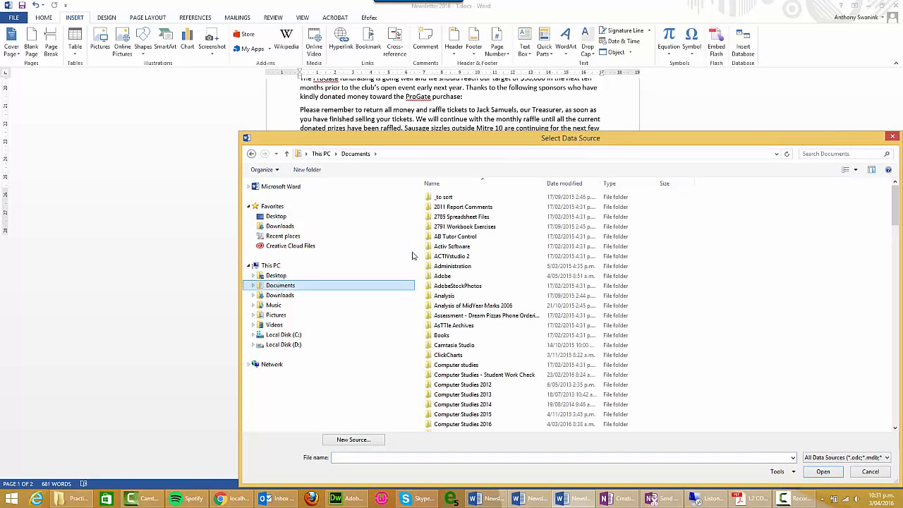
scroll(445, 260, down, 10)
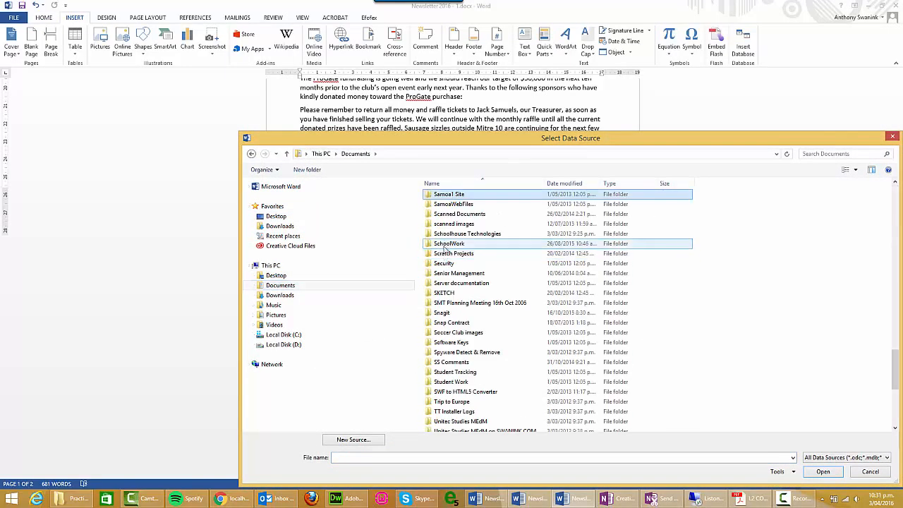
double_click(446, 243)
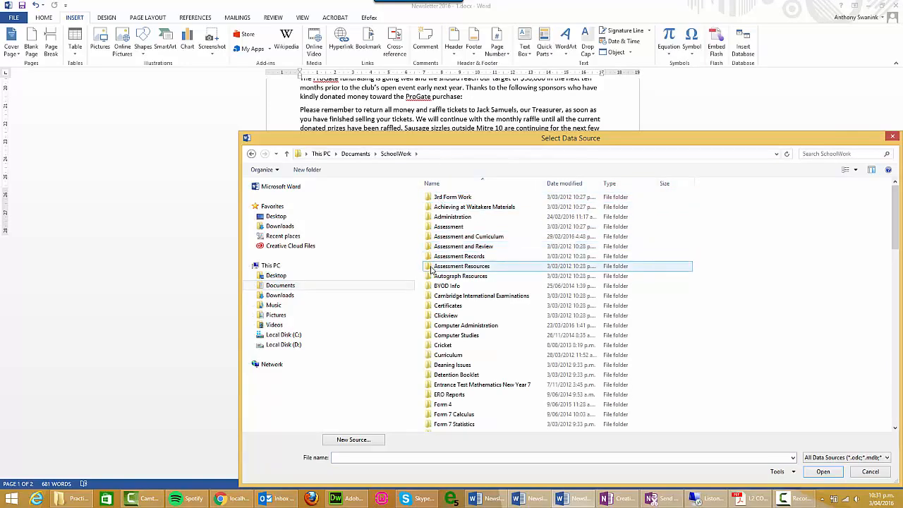
double_click(440, 335)
double_click(437, 198)
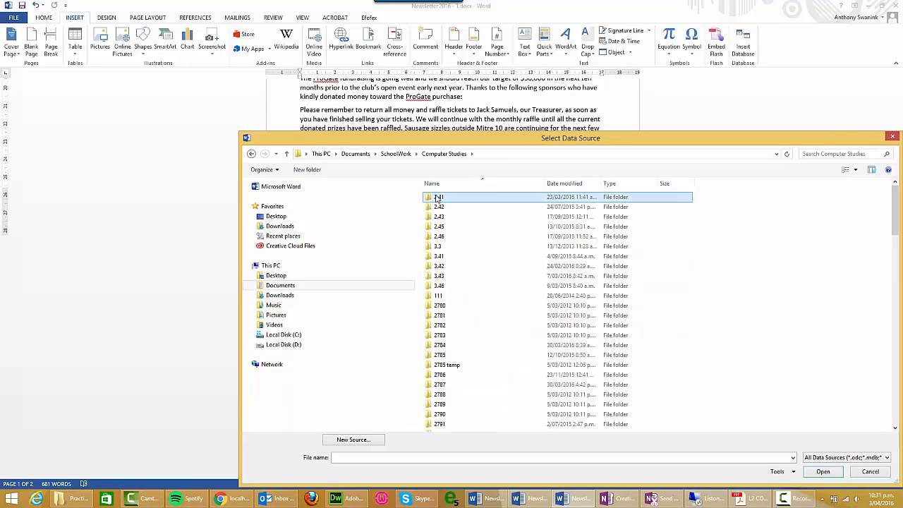
double_click(439, 326)
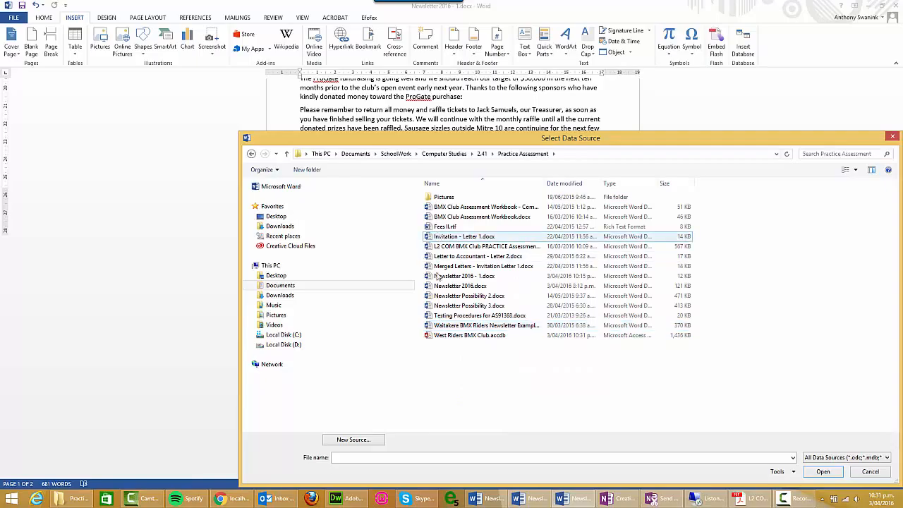
click(443, 337)
double_click(443, 337)
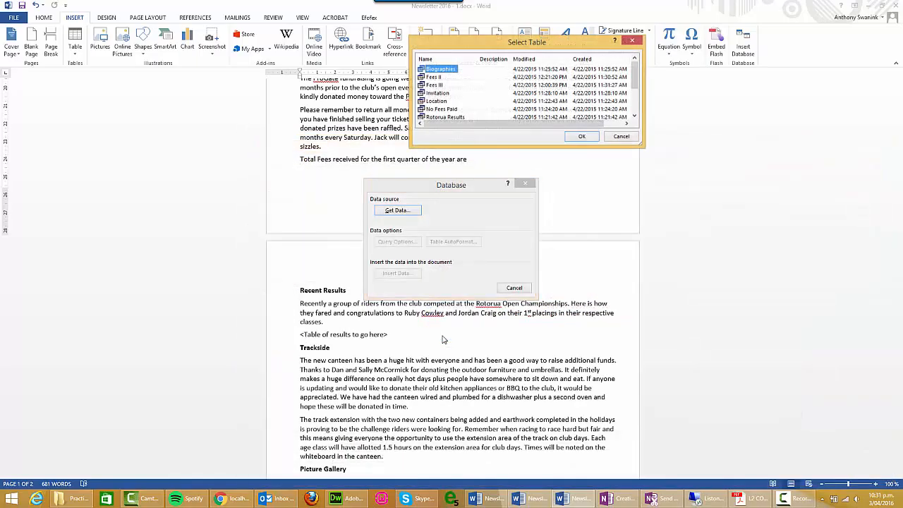
Step: Choose the Fees III query as the source and exclude the field names through the query options
click(438, 85)
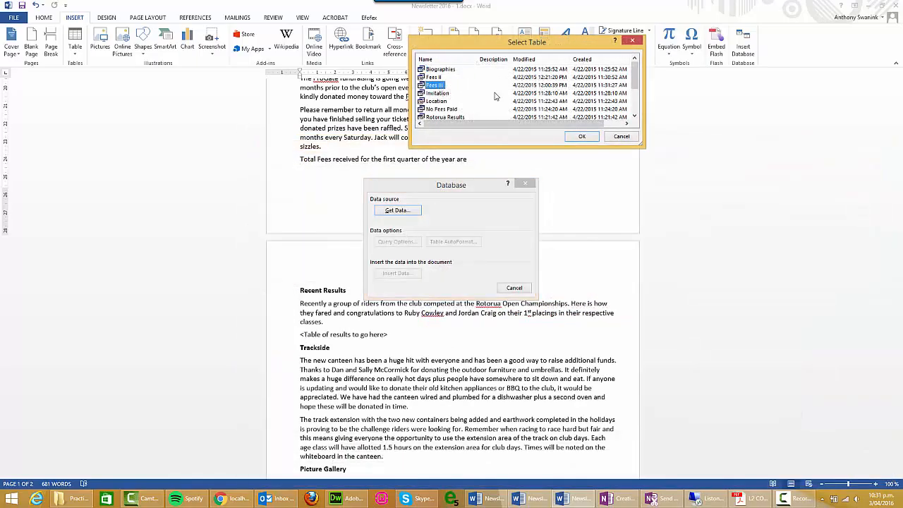
click(581, 136)
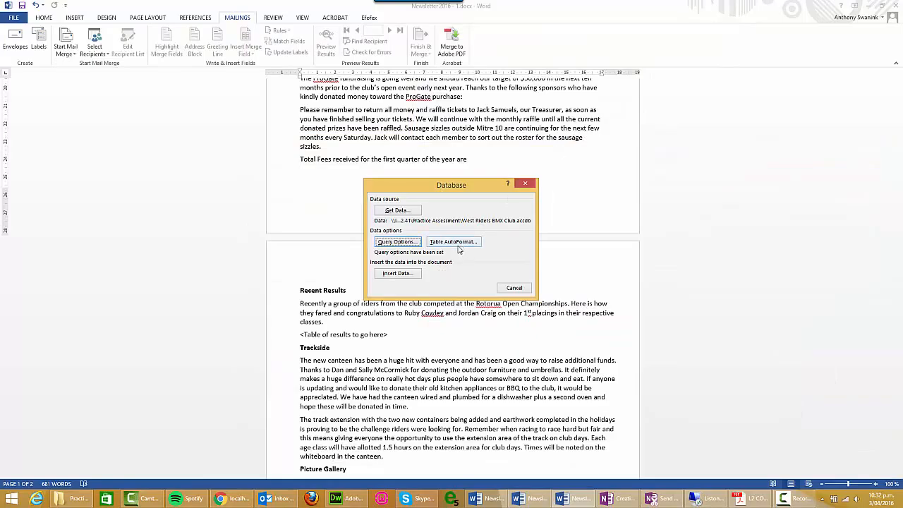
click(407, 247)
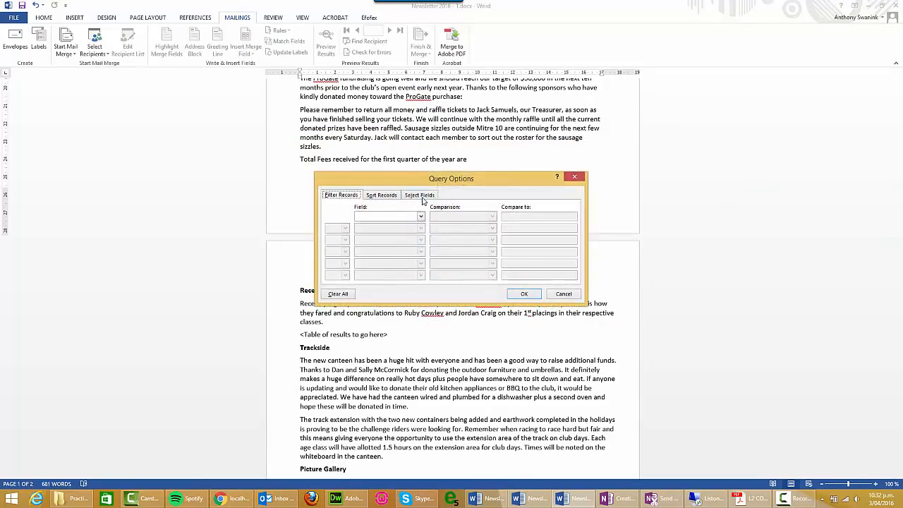
click(421, 195)
click(491, 280)
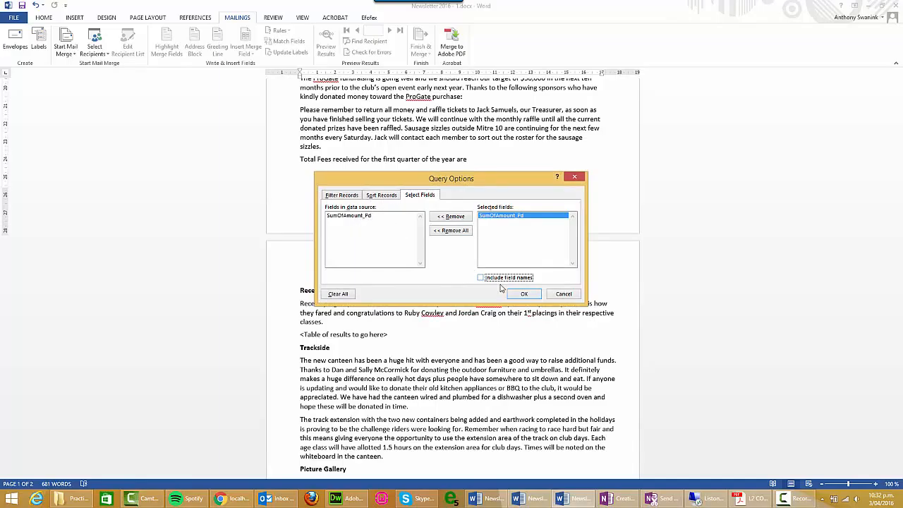
click(523, 295)
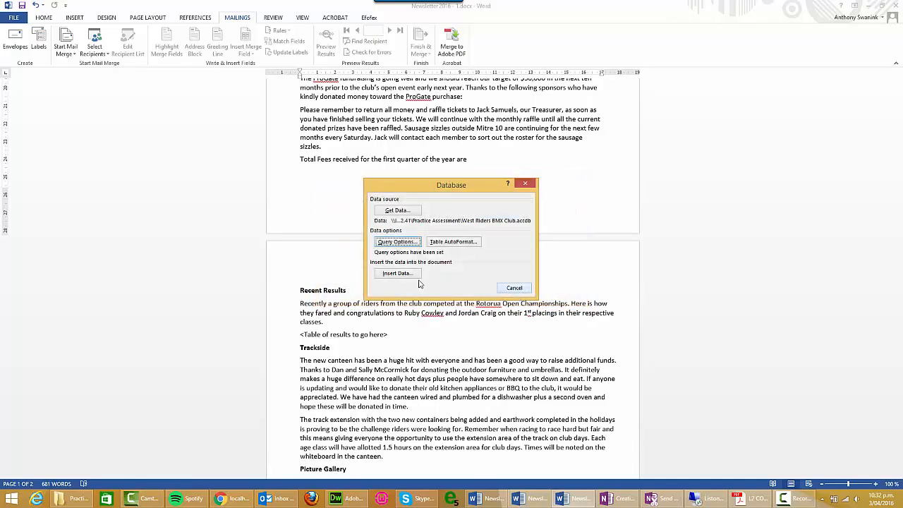
Step: Insert all the Fees III records into the newsletter and add .00 to the inserted fee total
click(411, 274)
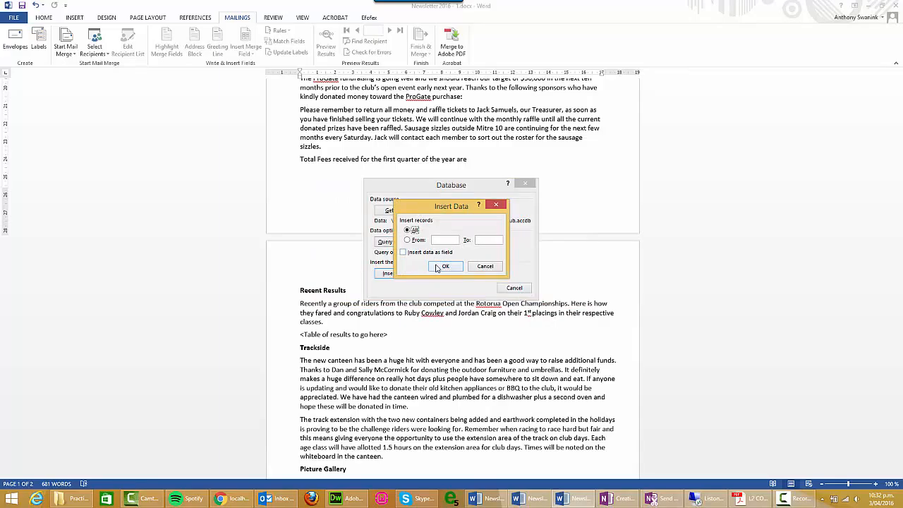
click(446, 267)
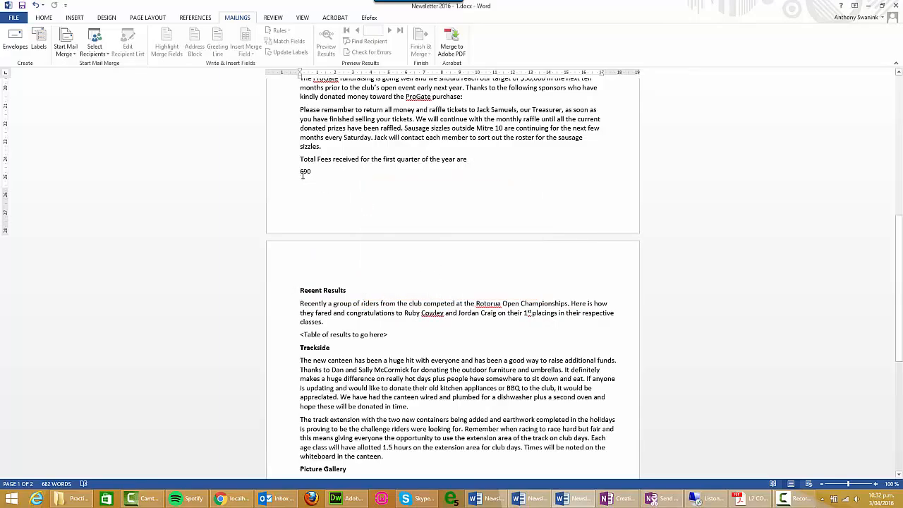
key(BackSpace)
text(.00)
Step: Select the results table placeholder under Recent Results, then open West Riders BMX Club.accdb in Access and its Rotorua Results query
drag(893, 243, 893, 279)
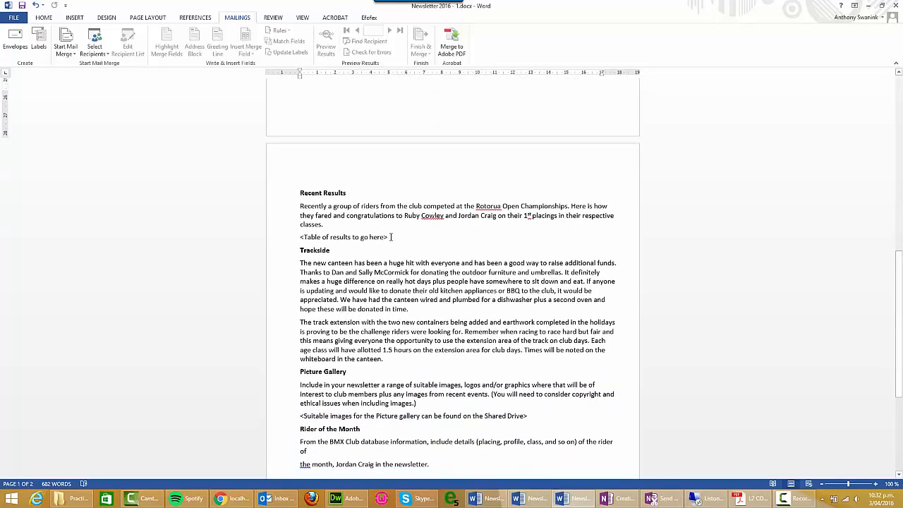
click(293, 236)
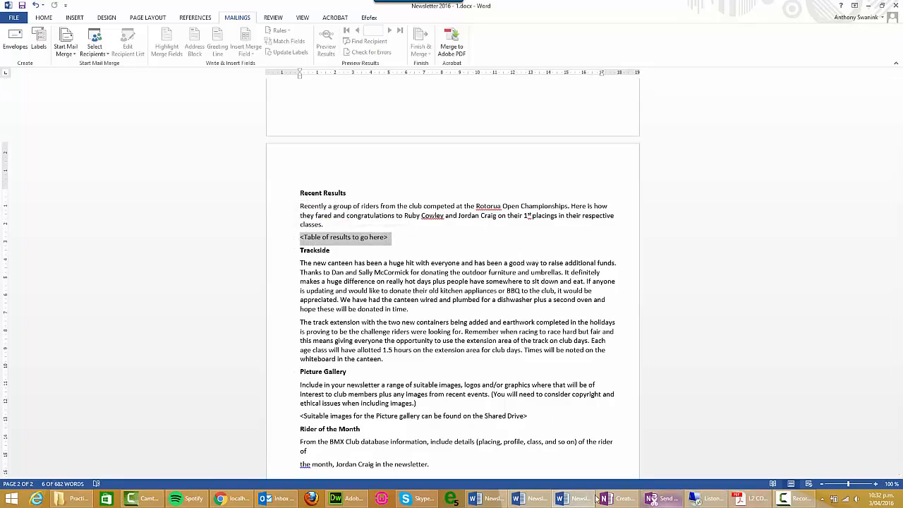
click(74, 498)
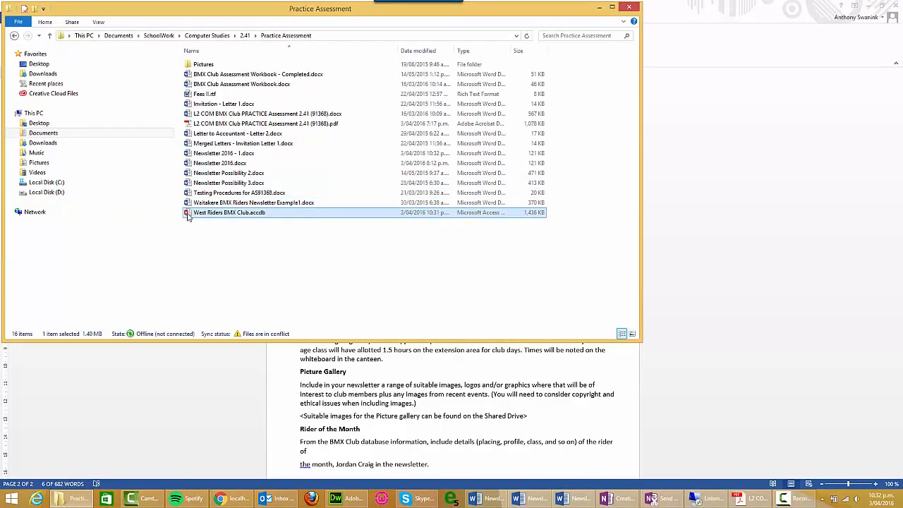
double_click(187, 213)
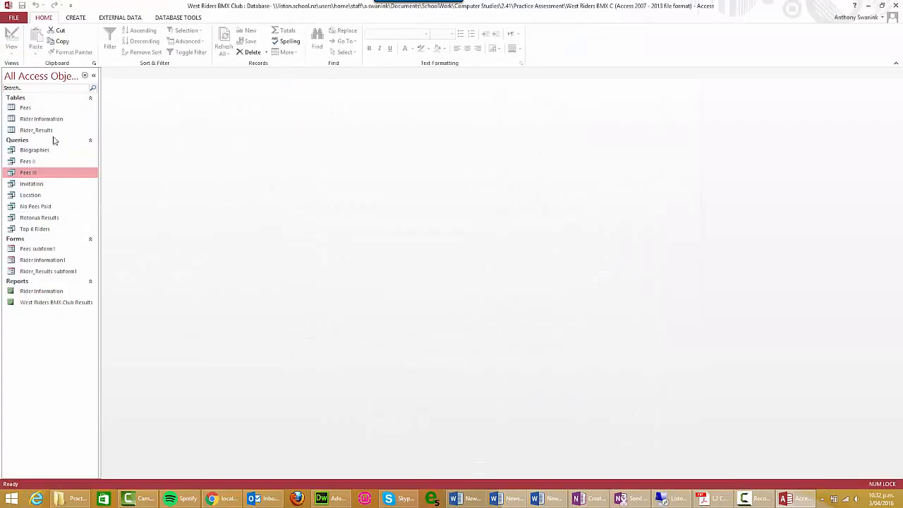
double_click(31, 220)
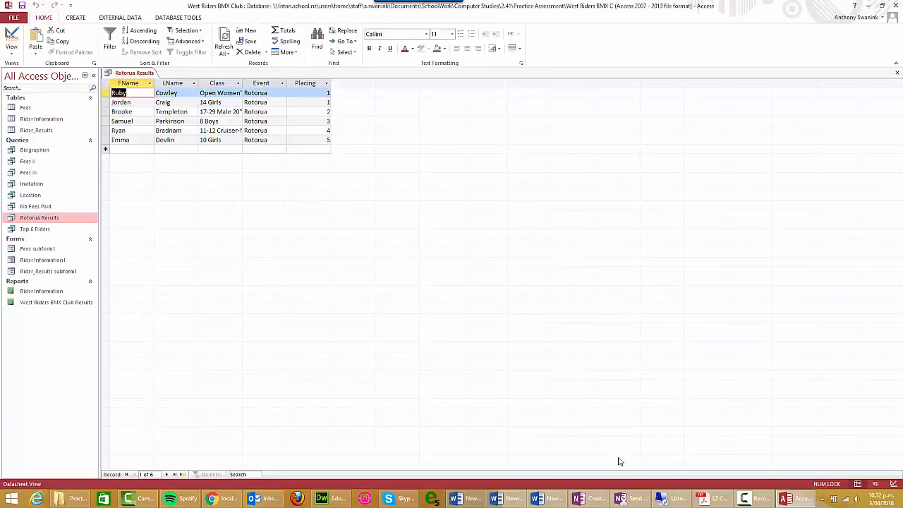
Step: Switch to Newsletter 2016.docx in Word and examine its Recent Results table and the event named in the paragraph above
click(503, 500)
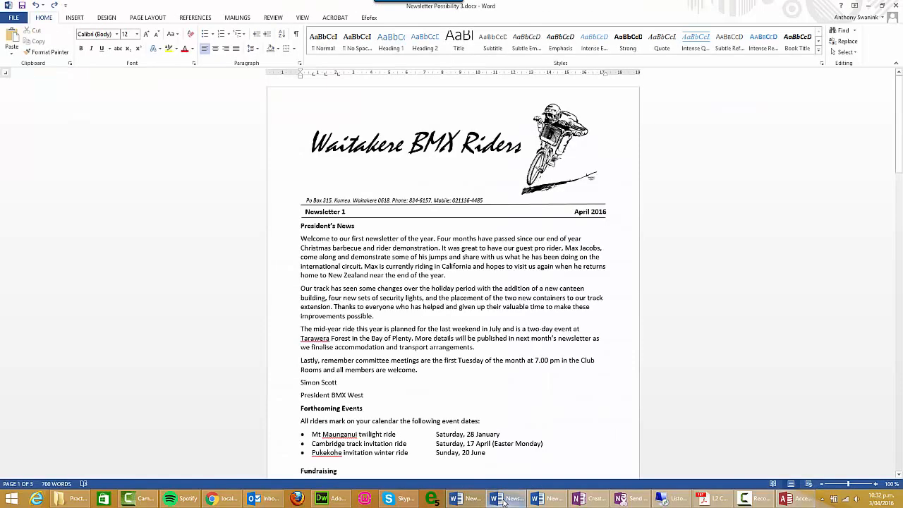
click(467, 499)
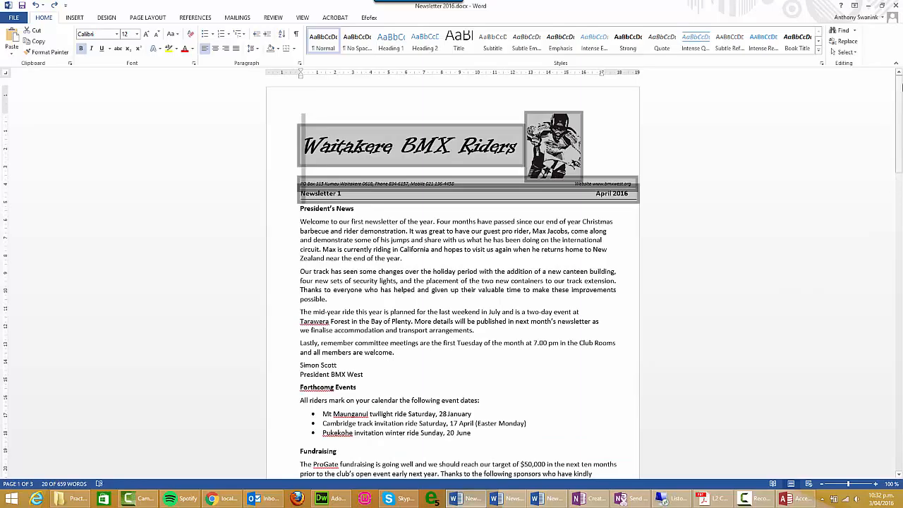
drag(900, 90, 900, 229)
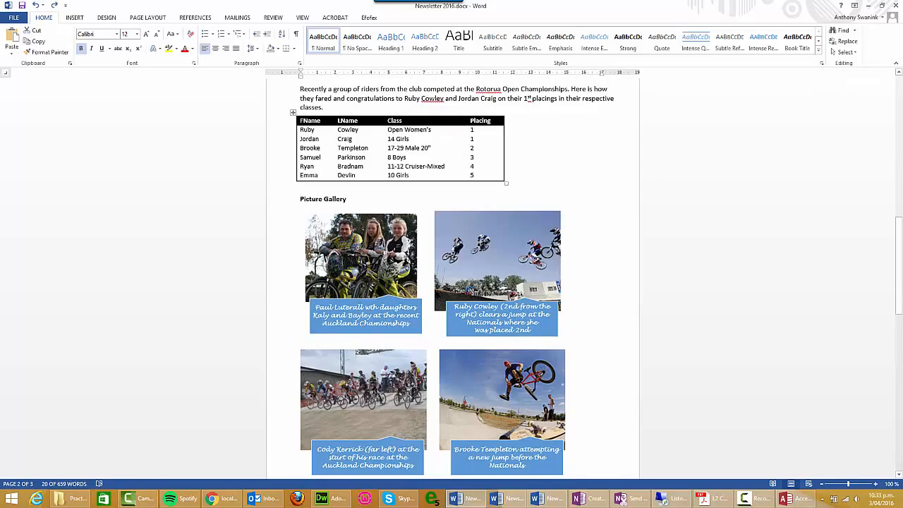
scroll(337, 187, up, 2)
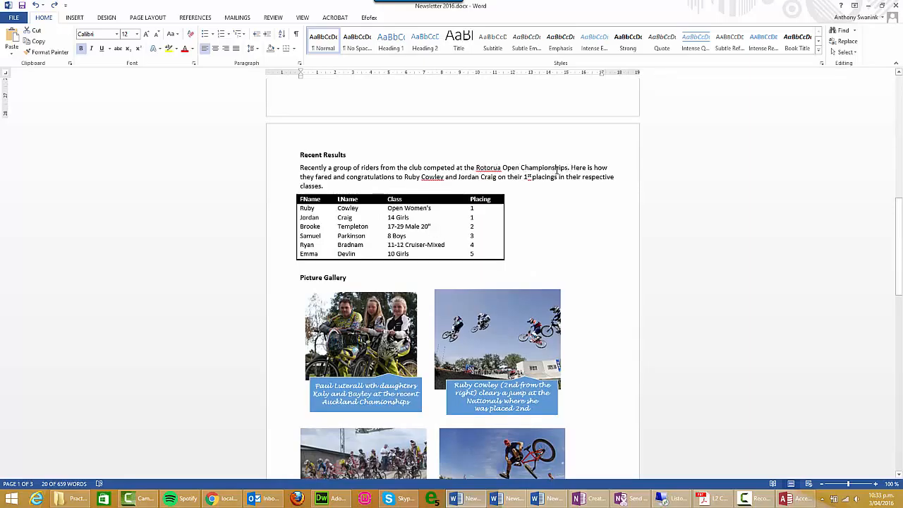
shift+click(476, 167)
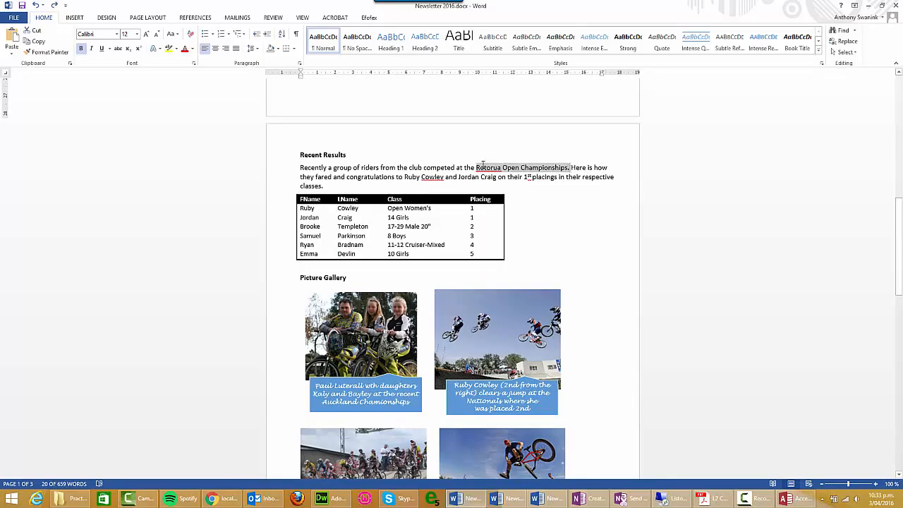
Step: Hide the Event field in the Rotorua Results query in Access, run it, then save and close the query
click(789, 498)
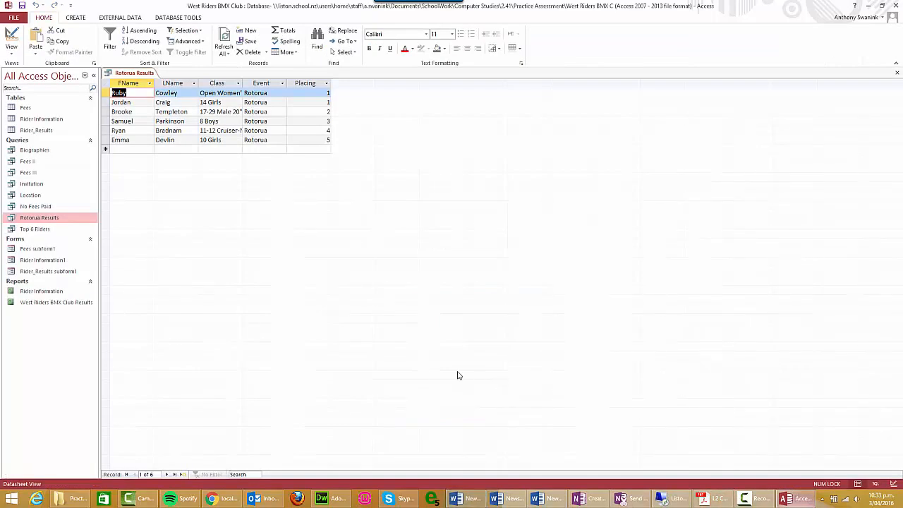
click(11, 40)
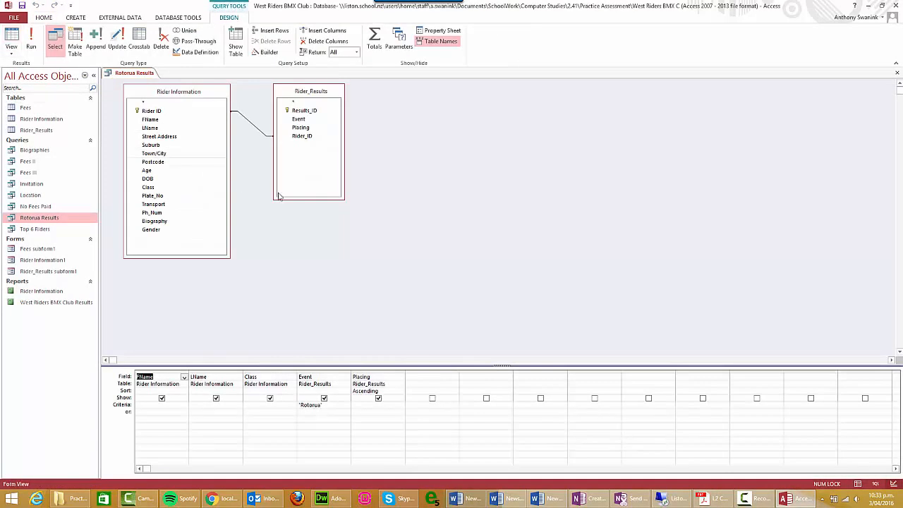
click(324, 399)
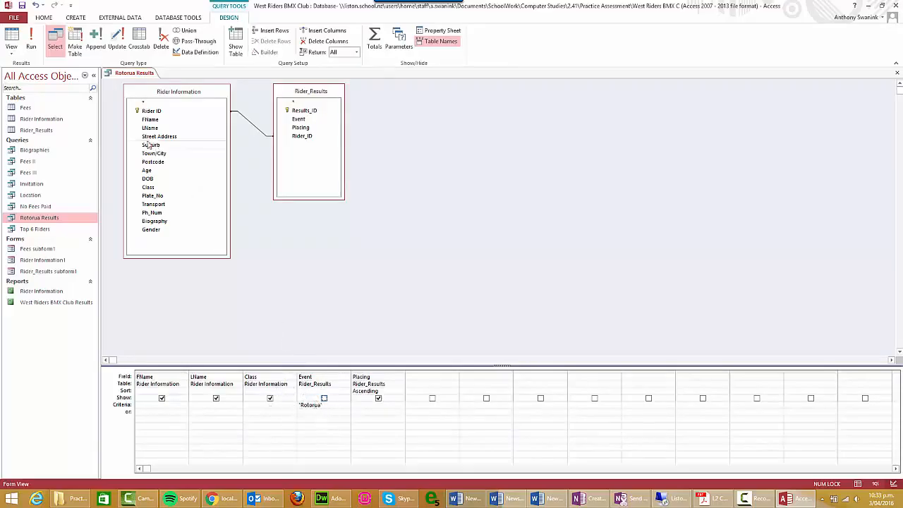
click(31, 41)
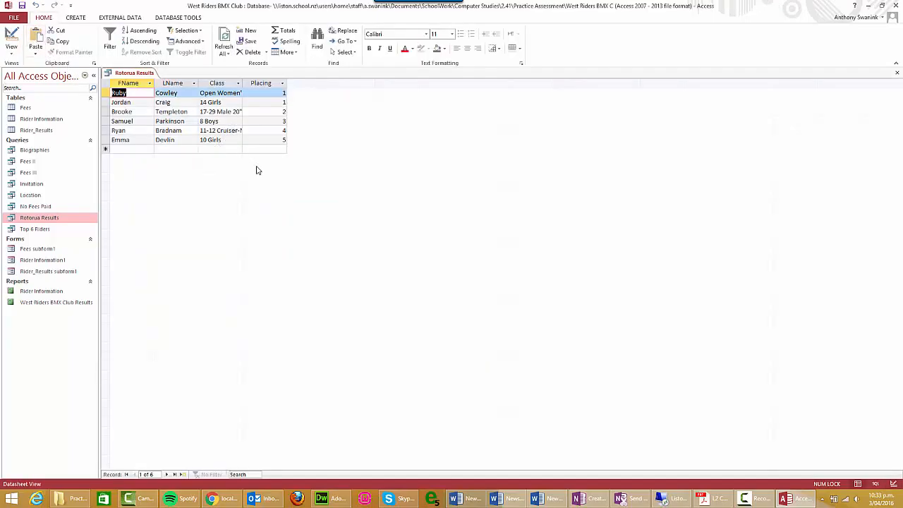
click(21, 5)
click(897, 73)
click(869, 5)
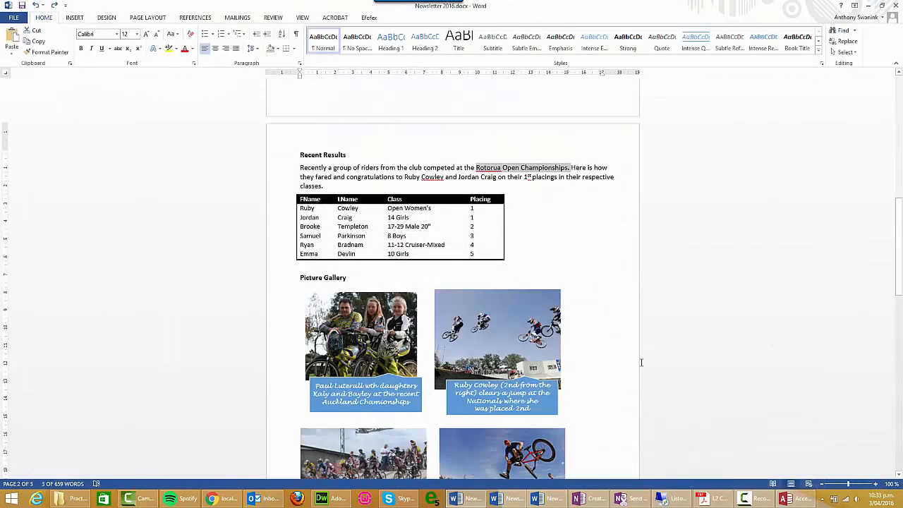
Step: Switch to Newsletter 2016 - 1.docx and replace the results table placeholder under Recent Results with an empty line
click(554, 499)
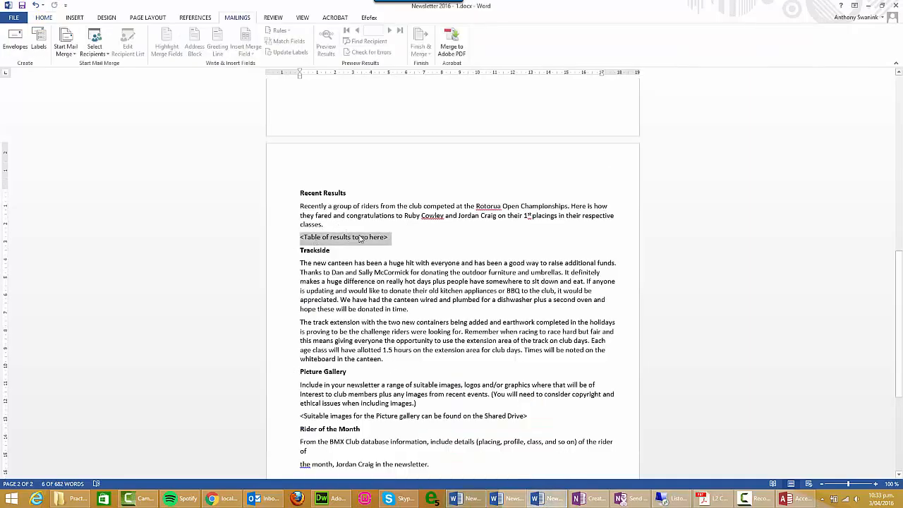
click(396, 233)
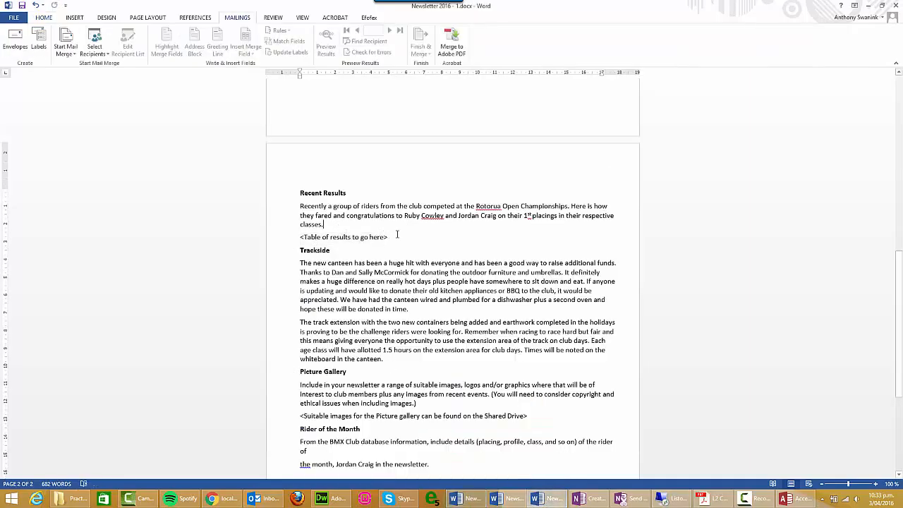
drag(397, 235, 299, 238)
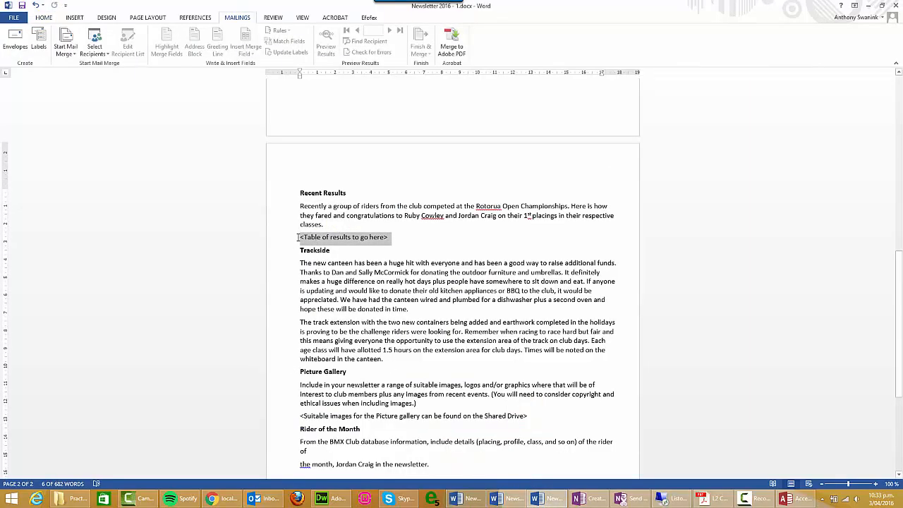
key(Delete)
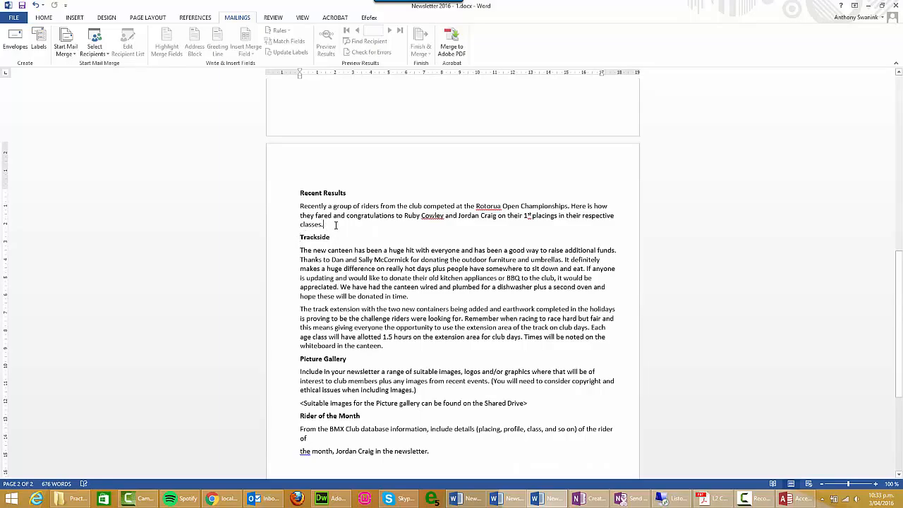
key(Return)
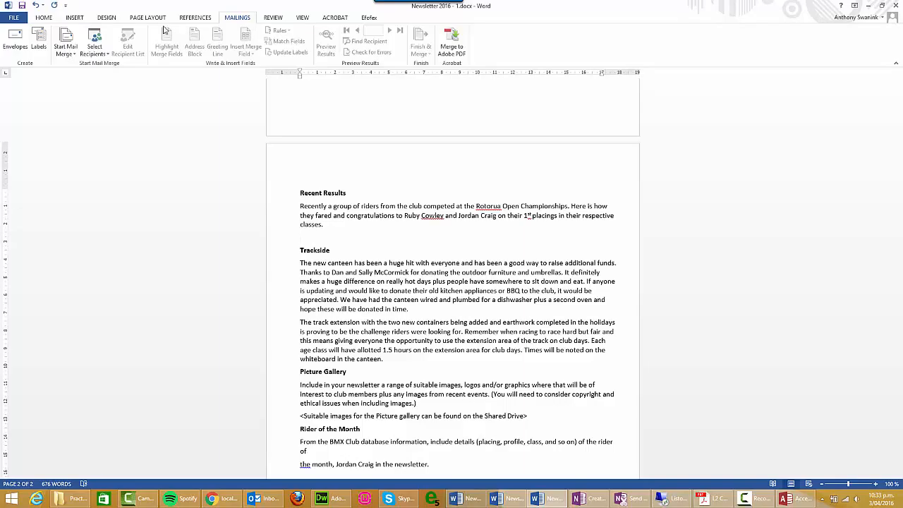
Step: Start a database insert using the Rotorua Results query from West Riders BMX Club.accdb in Documents > SchoolWork > Computer Studies > 2.41 > Practice Assessment
click(67, 17)
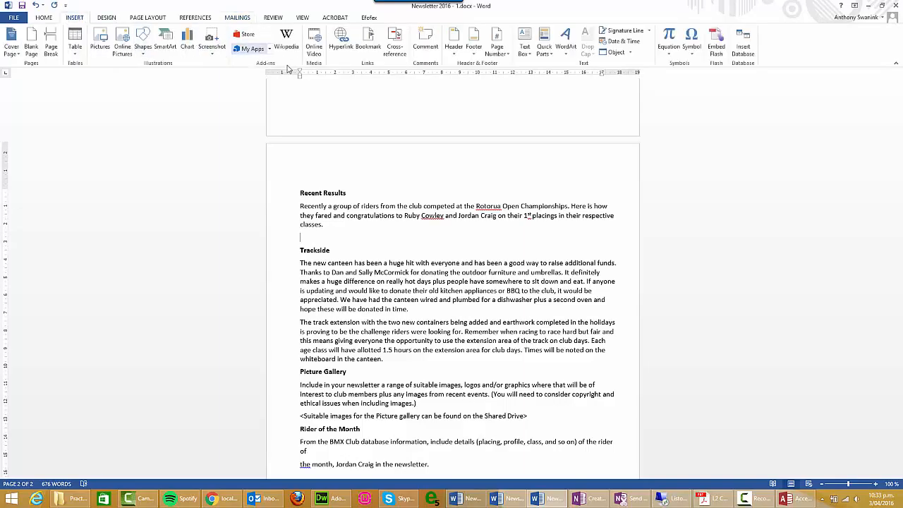
click(742, 48)
click(398, 212)
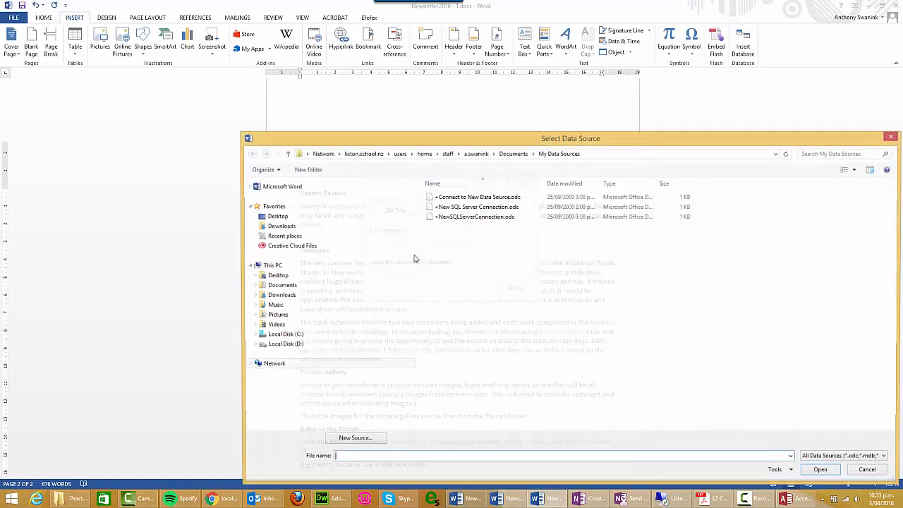
click(273, 285)
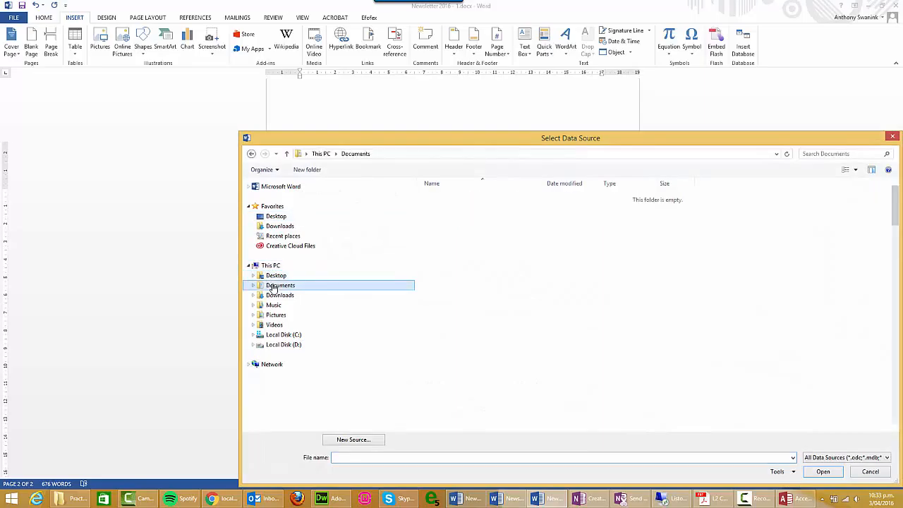
click(446, 280)
key(s)
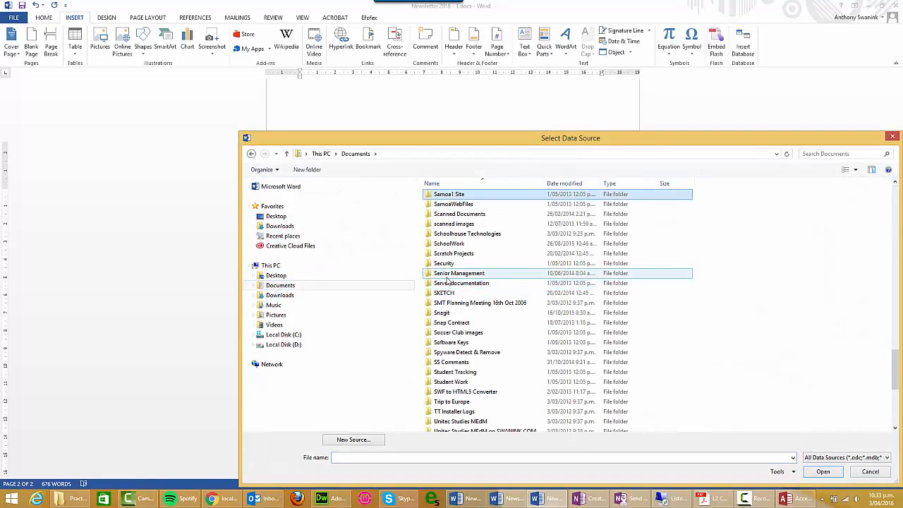
click(438, 244)
double_click(439, 245)
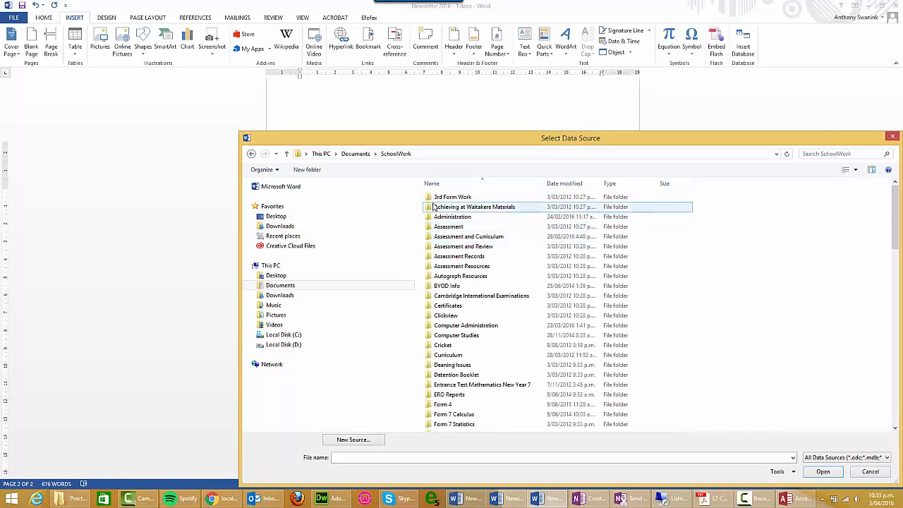
double_click(435, 336)
double_click(436, 197)
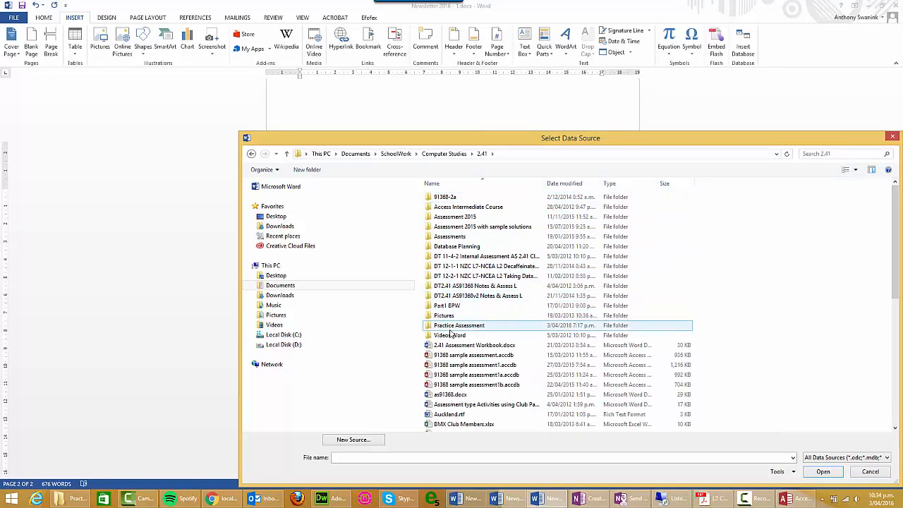
double_click(438, 325)
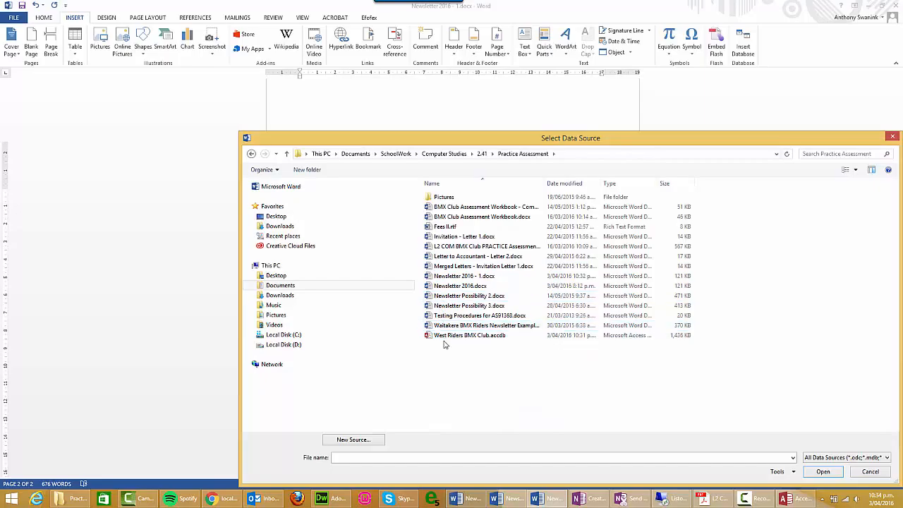
double_click(446, 337)
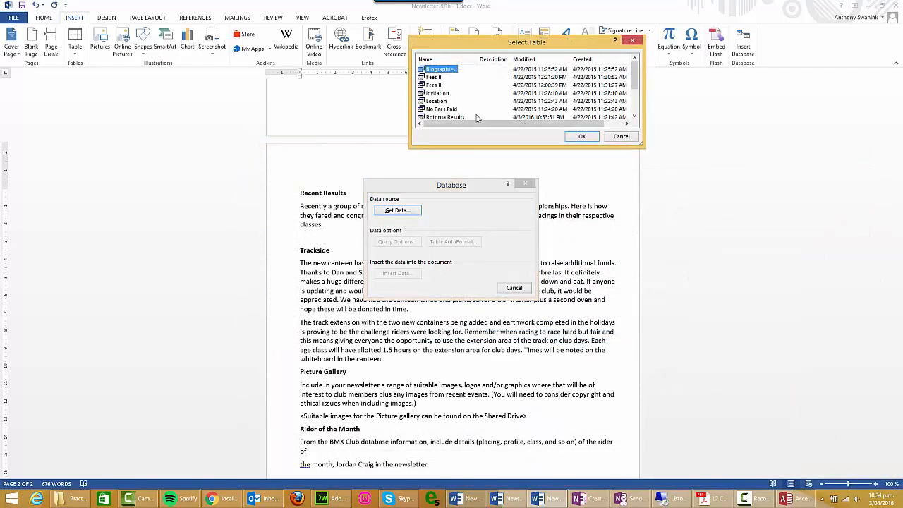
click(450, 117)
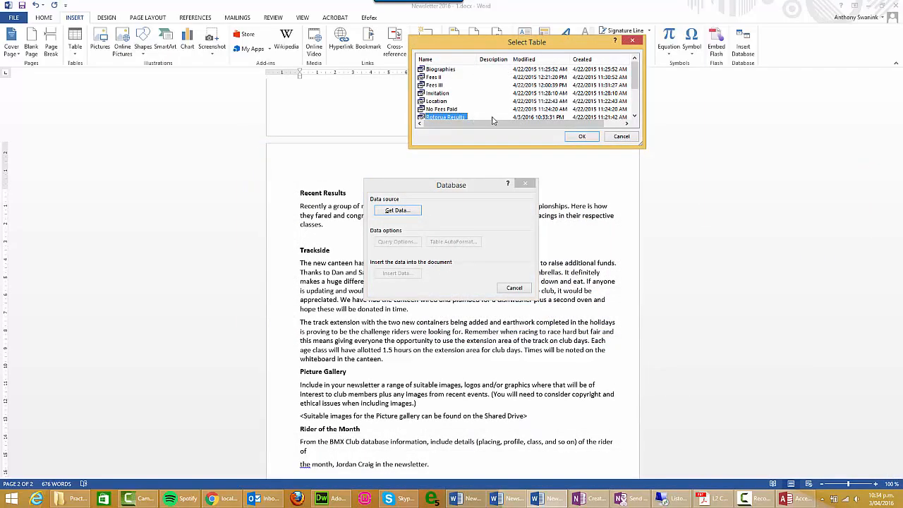
click(580, 136)
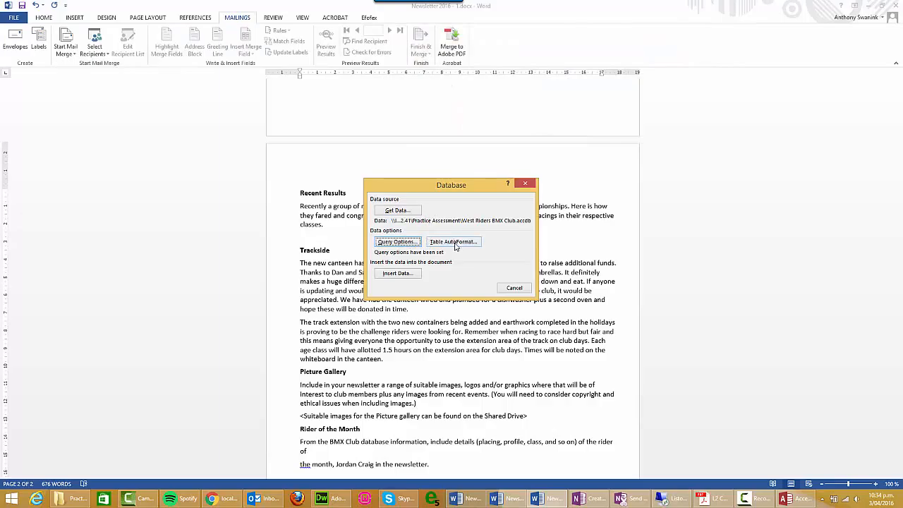
Step: Review the query options and keep the FName, LName, Class and Placing fields with field names included
click(403, 244)
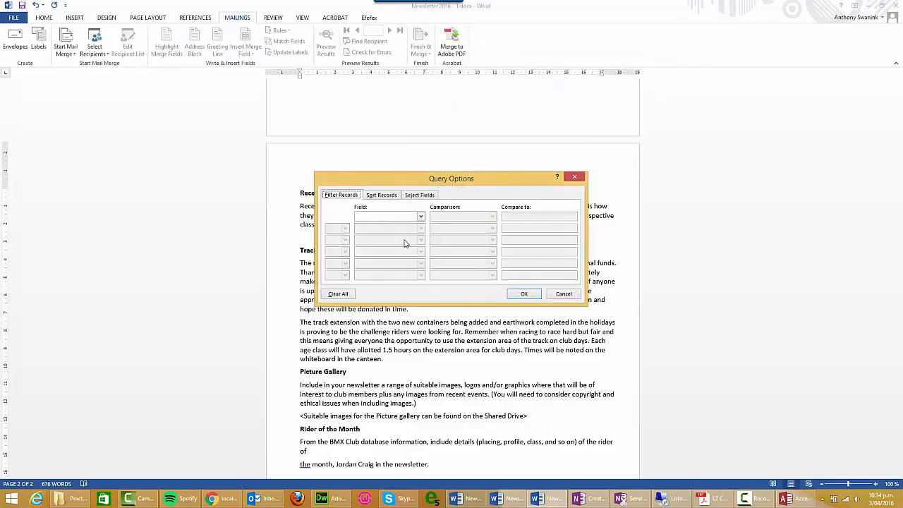
click(419, 196)
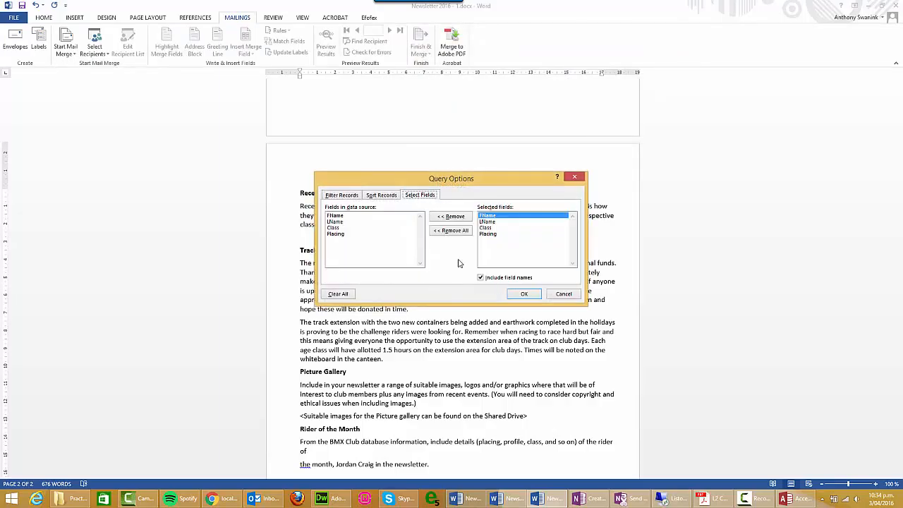
click(529, 295)
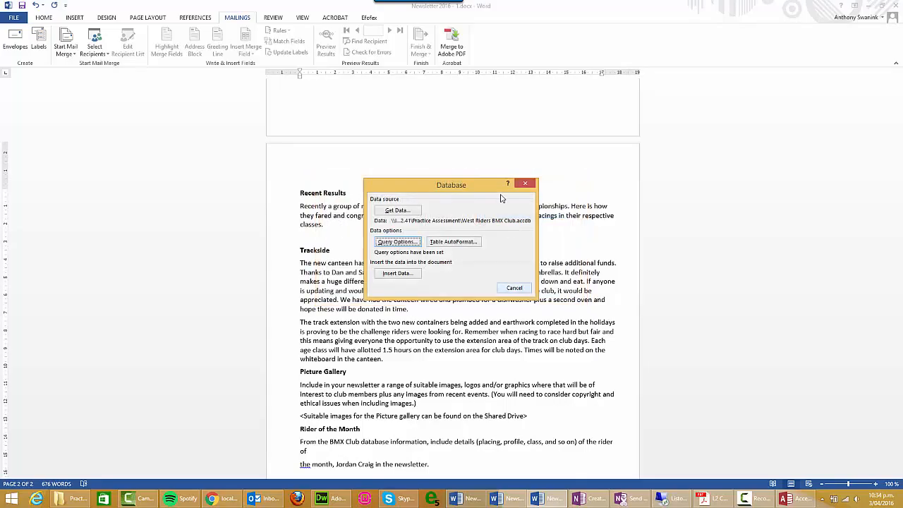
Step: Apply the Simple 3 table format and insert the Rotorua results data under Recent Results
click(445, 244)
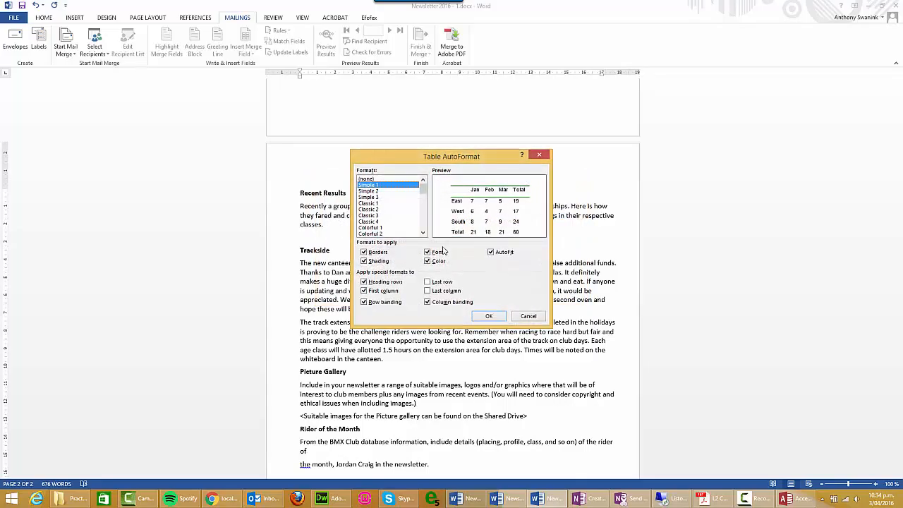
click(378, 197)
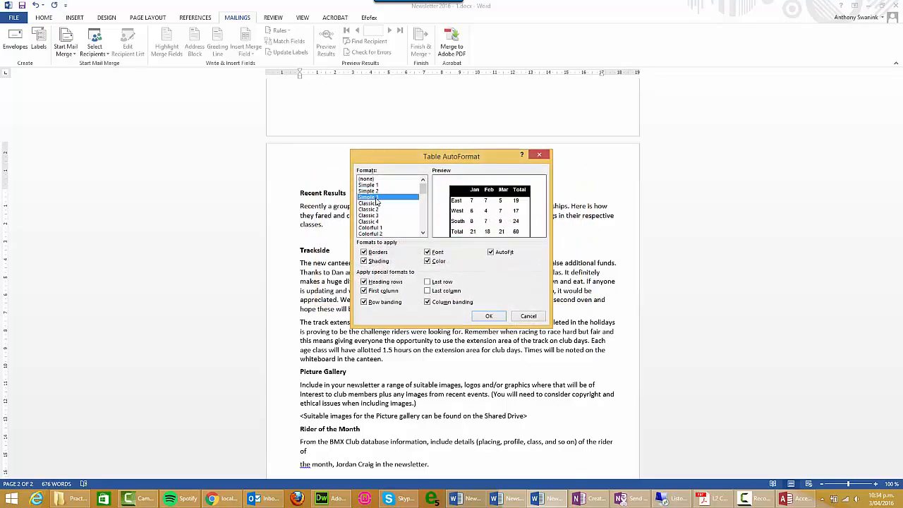
click(487, 317)
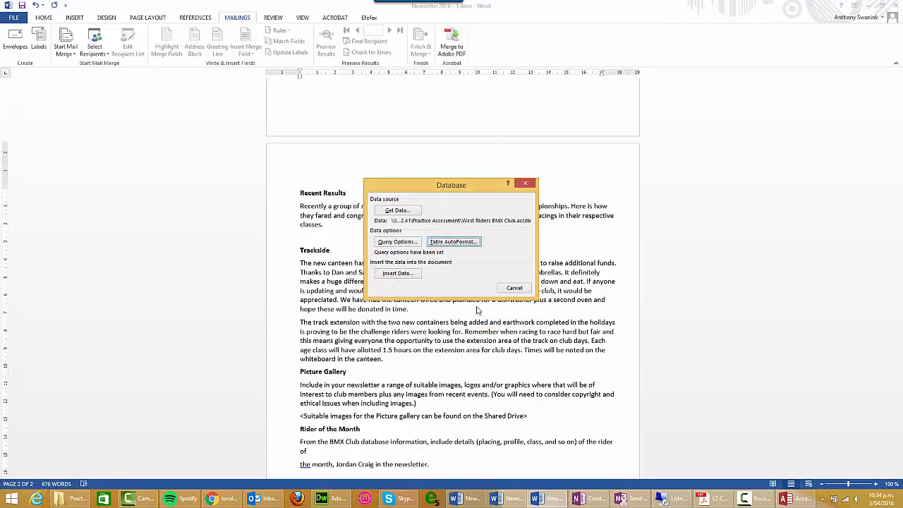
click(395, 275)
click(440, 266)
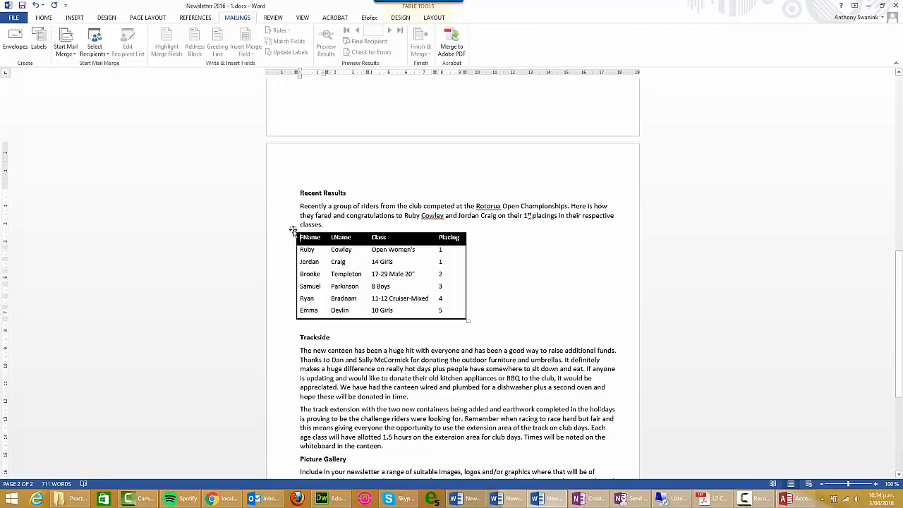
Step: Remove the paragraph spacing after the text in all rider rows of the results table
drag(302, 250, 462, 315)
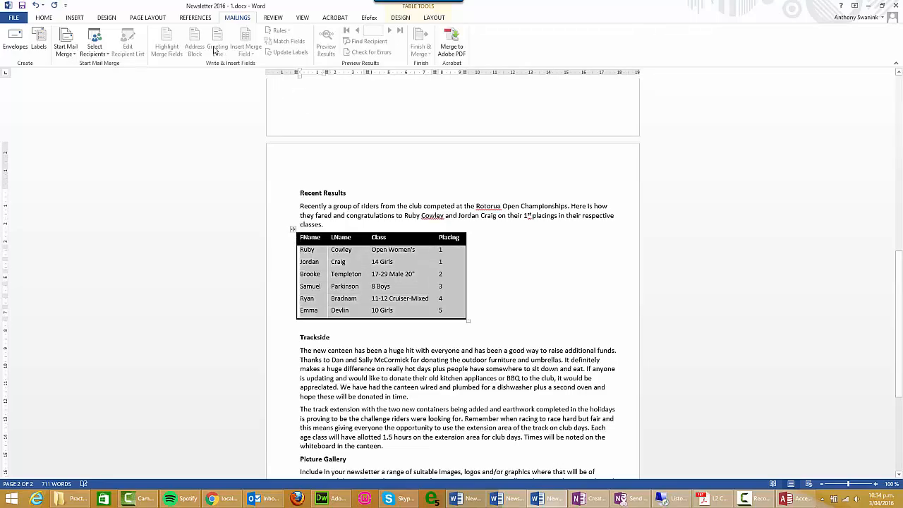
click(47, 20)
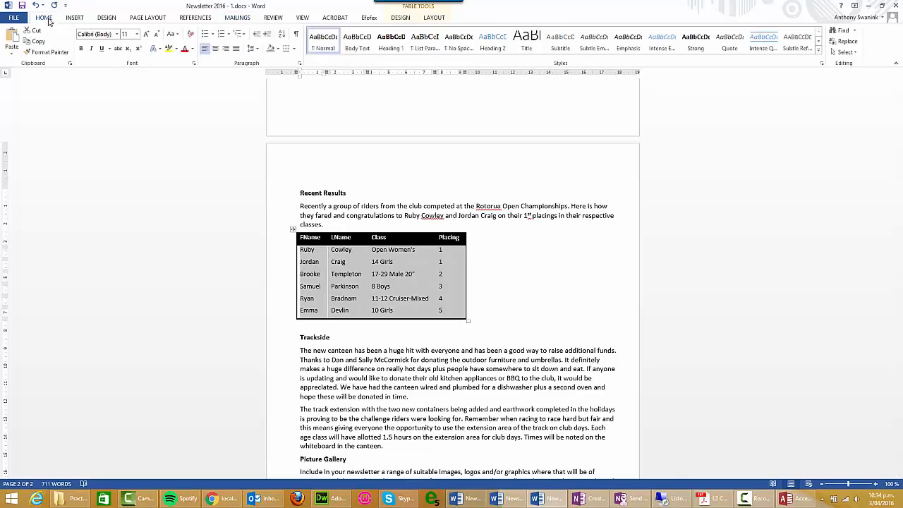
click(299, 64)
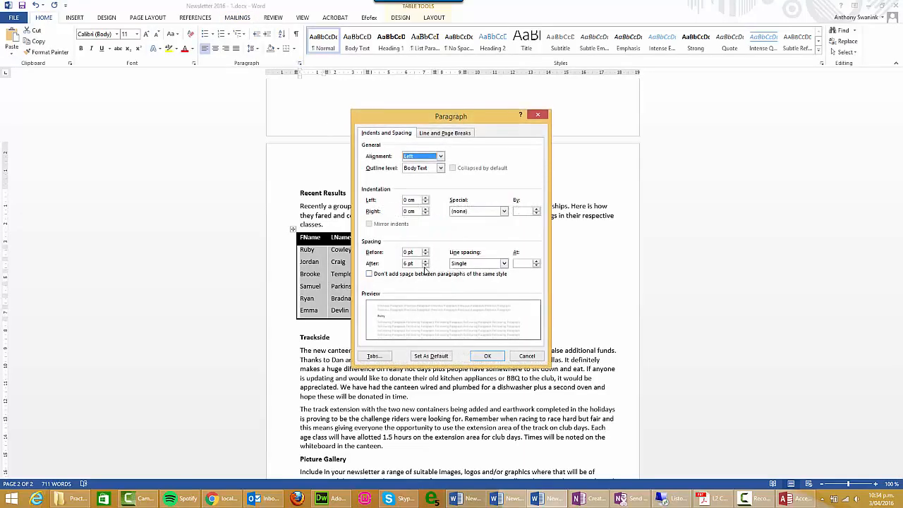
click(426, 266)
click(487, 356)
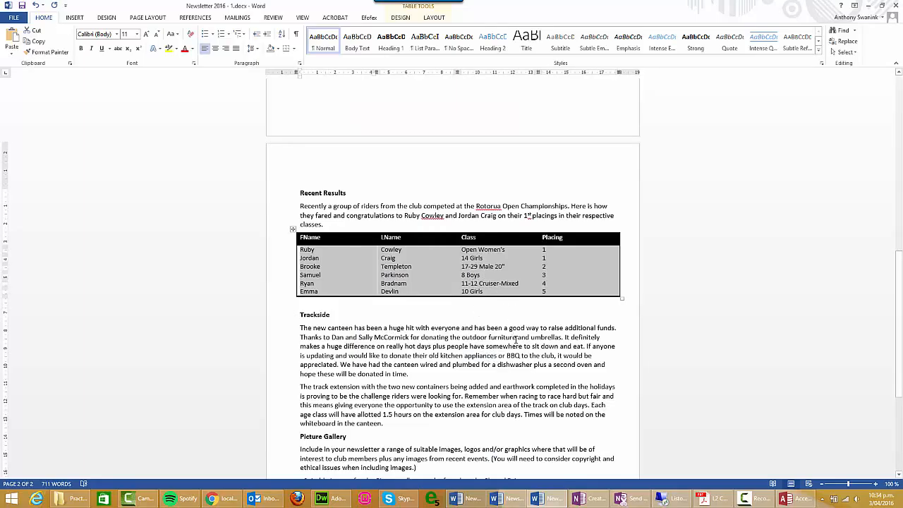
click(517, 338)
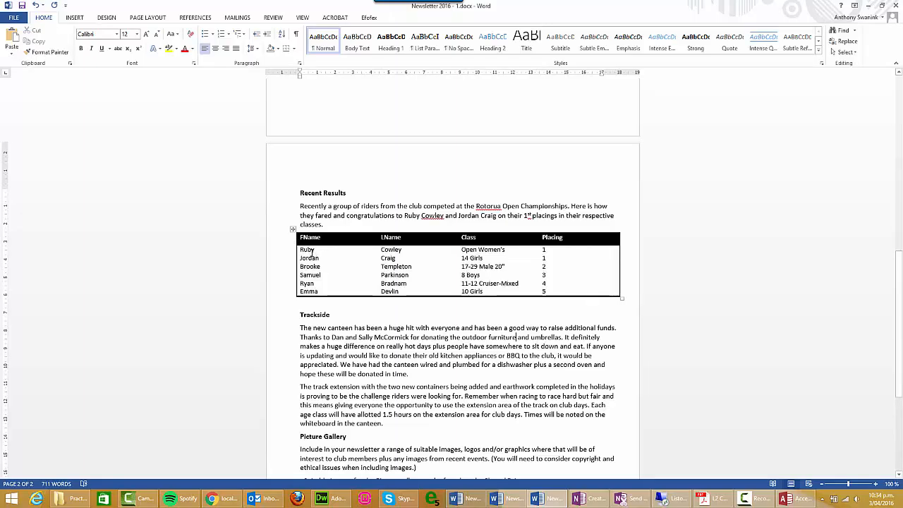
Step: Align the results table's left edge with the body text and narrow the Placing column to bring in the right edge
click(309, 249)
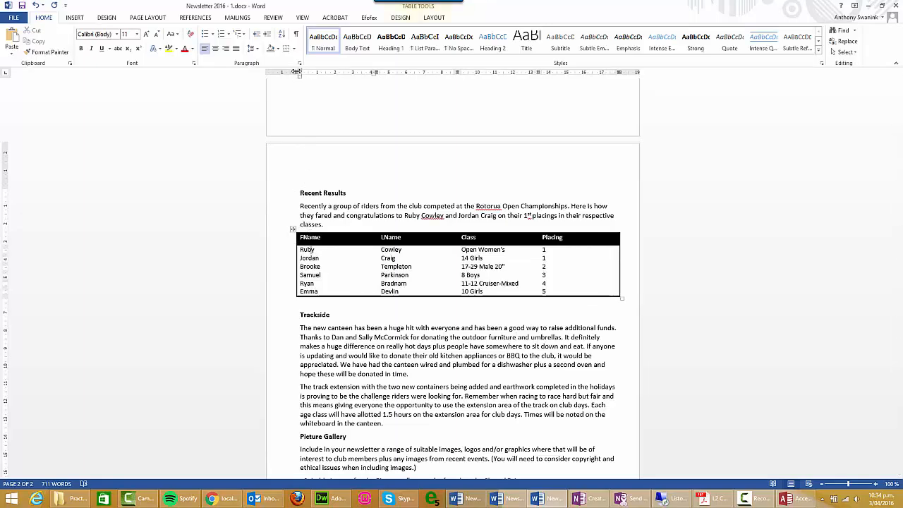
drag(297, 72, 300, 72)
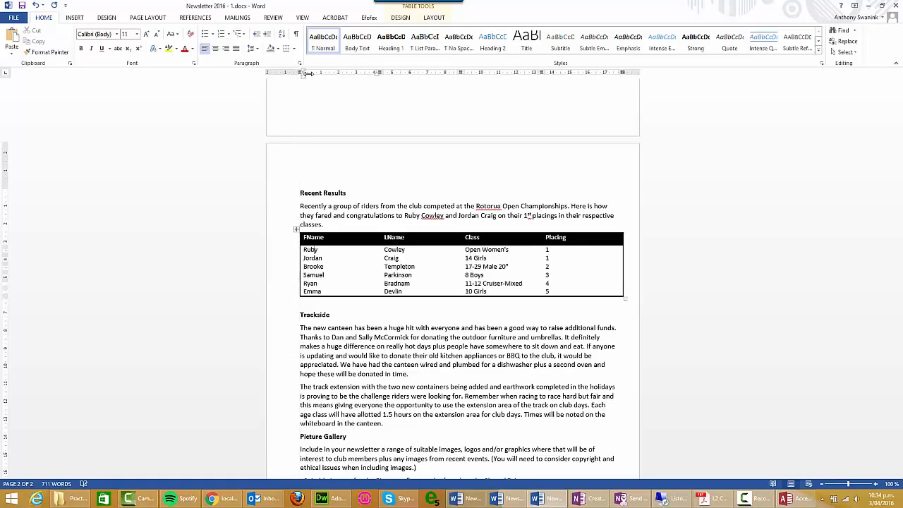
click(600, 257)
drag(623, 72, 612, 72)
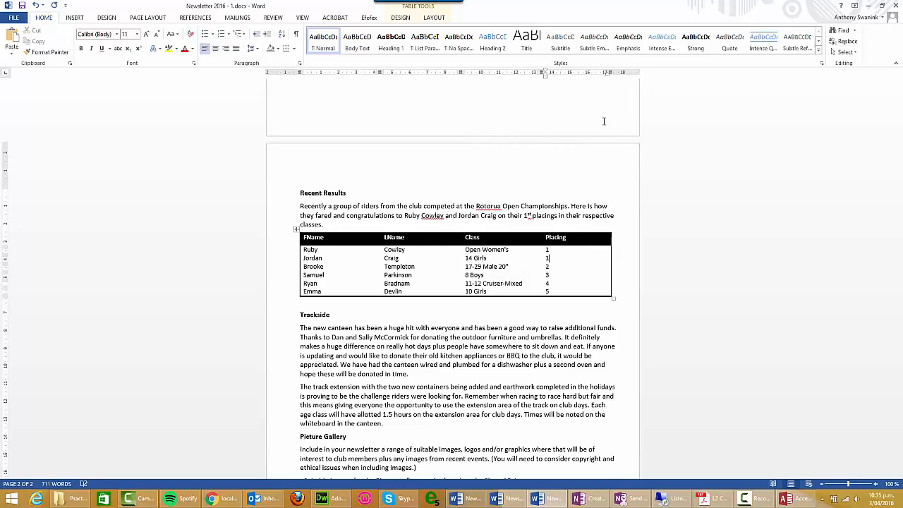
click(520, 386)
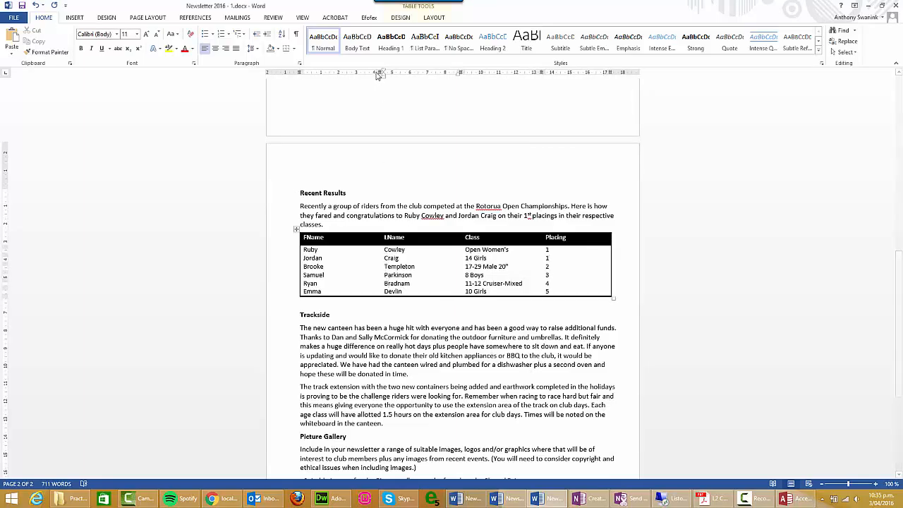
Step: Narrow the FName, LName and Placing columns of the results table to fit their contents more closely
drag(381, 72, 349, 72)
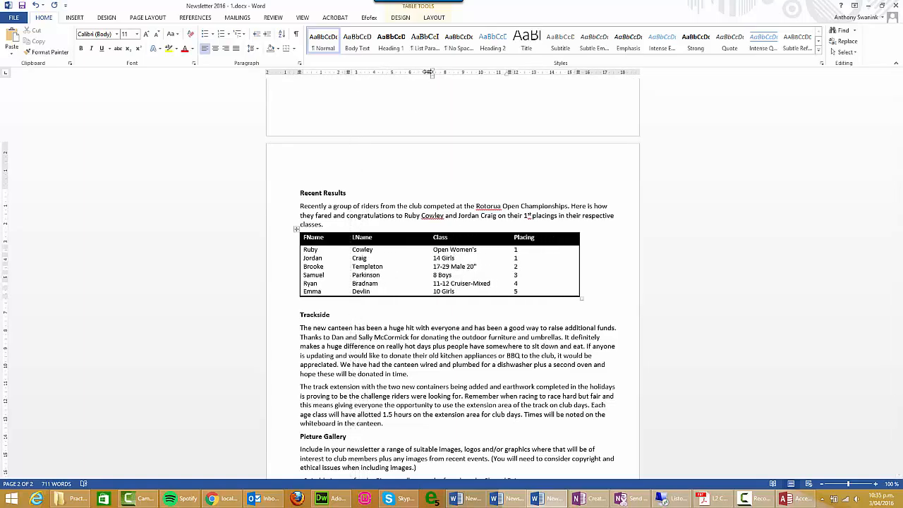
drag(427, 72, 408, 73)
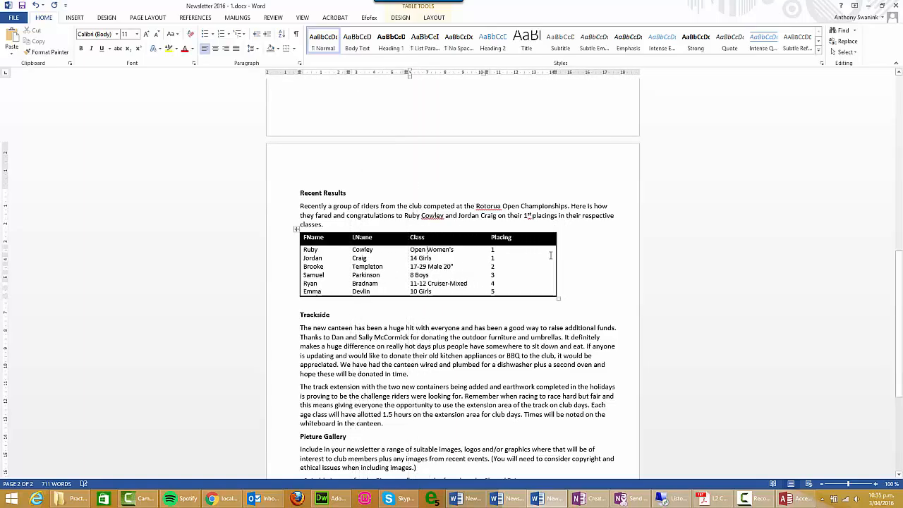
drag(554, 73, 540, 72)
click(534, 406)
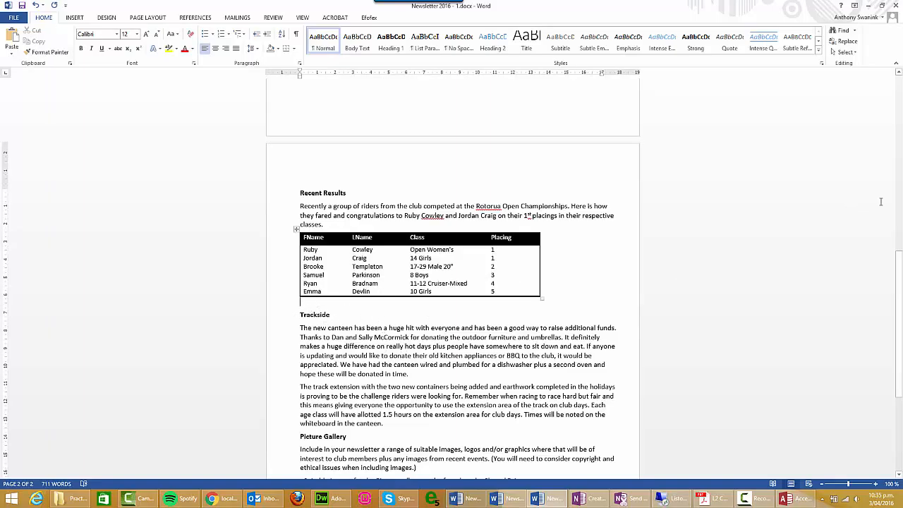
drag(901, 285, 901, 334)
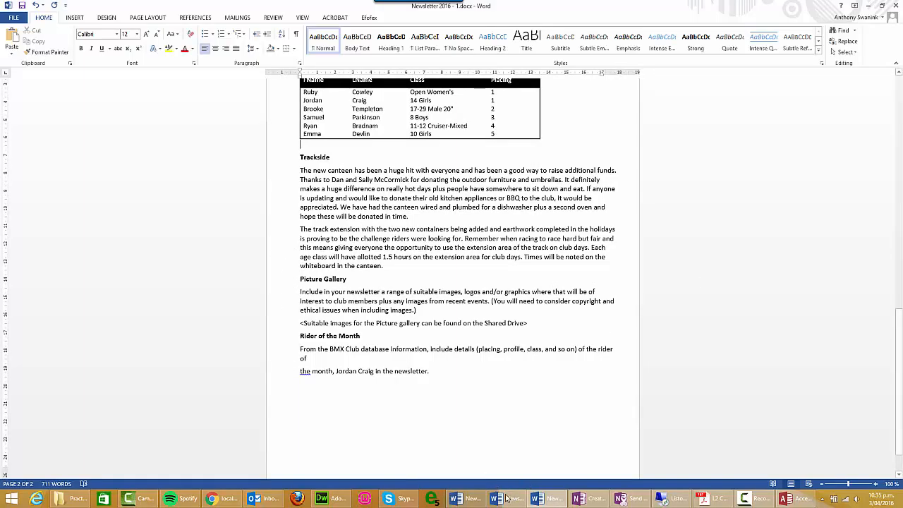
Step: Examine the section order and captioned Picture Gallery layout in the finished Newsletter 2016.docx, and return to Newsletter 2016 - 1.docx
mouse_move(463, 501)
click(576, 462)
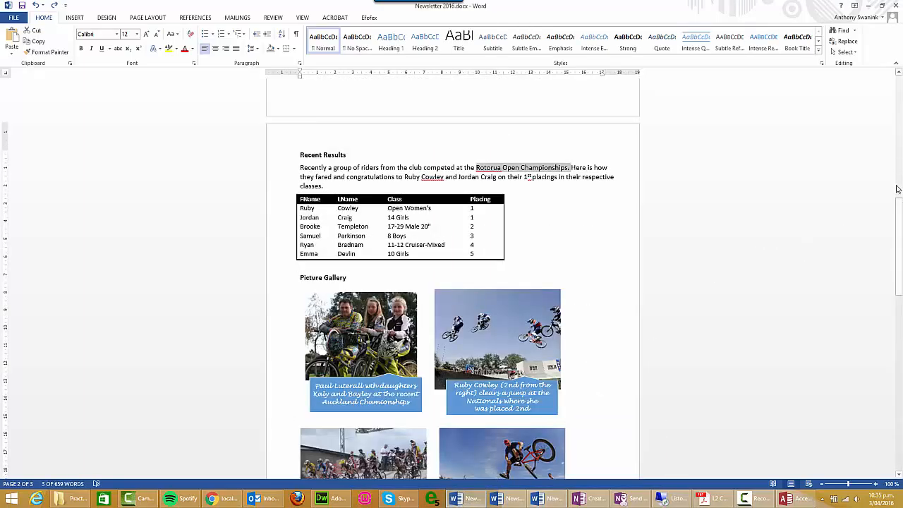
mouse_move(900, 219)
mouse_down()
mouse_move(899, 282)
mouse_move(897, 223)
mouse_up()
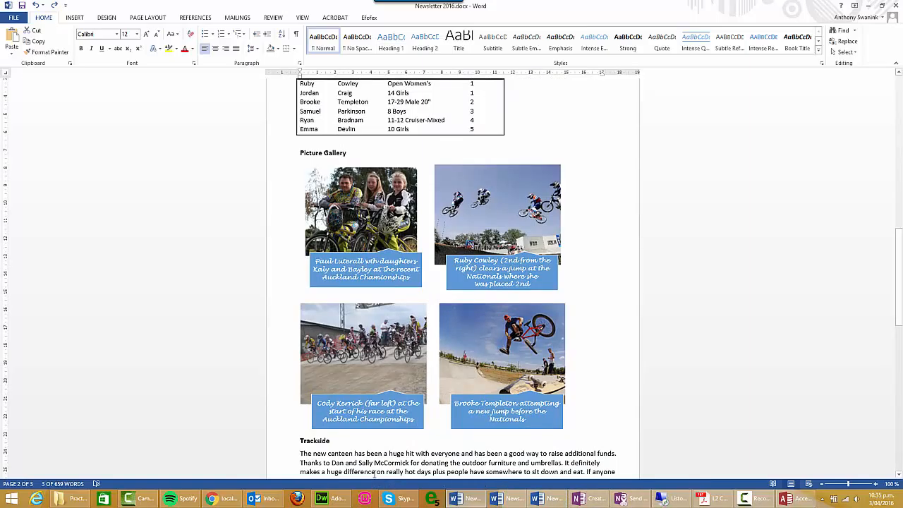
mouse_move(900, 301)
mouse_down()
mouse_move(900, 222)
mouse_move(900, 299)
mouse_up()
click(542, 503)
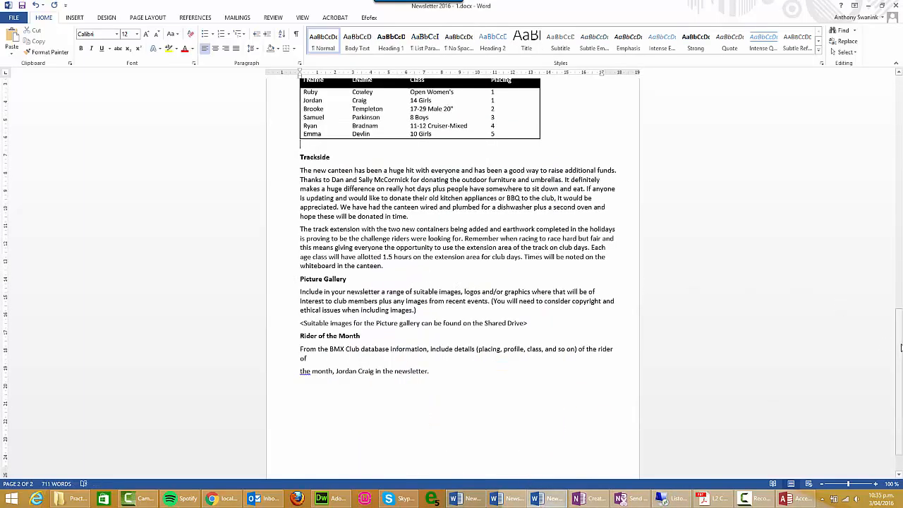
Step: Move the Trackside heading and its two paragraphs to between the Picture Gallery and Rider of the Month sections, without an extra blank line
mouse_move(900, 346)
mouse_down()
mouse_move(898, 302)
mouse_move(899, 334)
mouse_up()
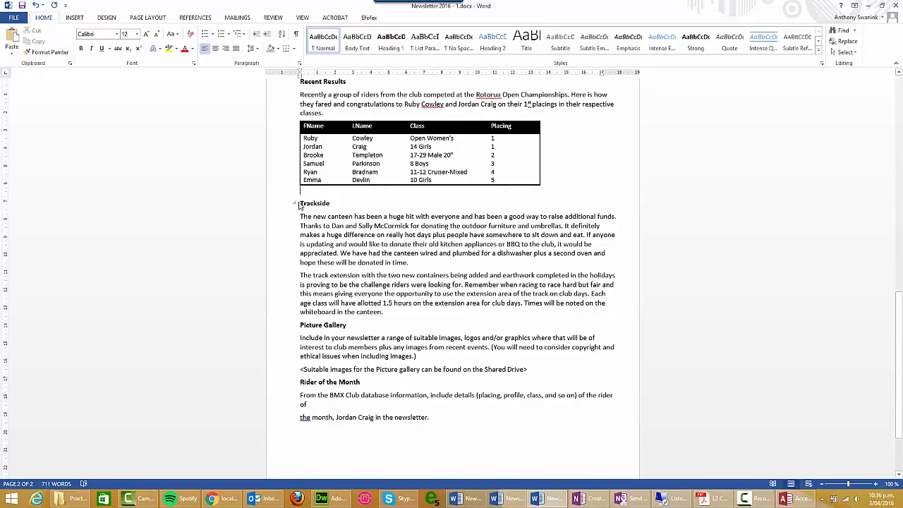
drag(300, 203, 384, 312)
key(ctrl+c)
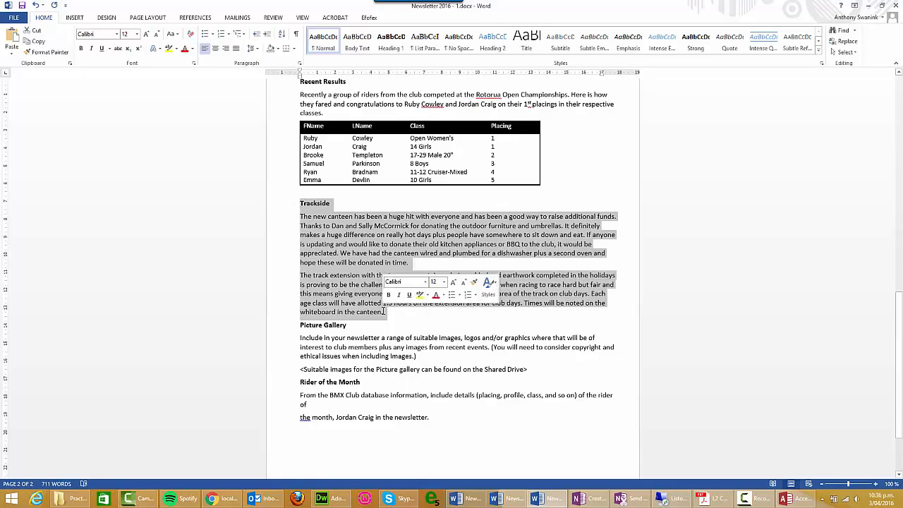
key(Delete)
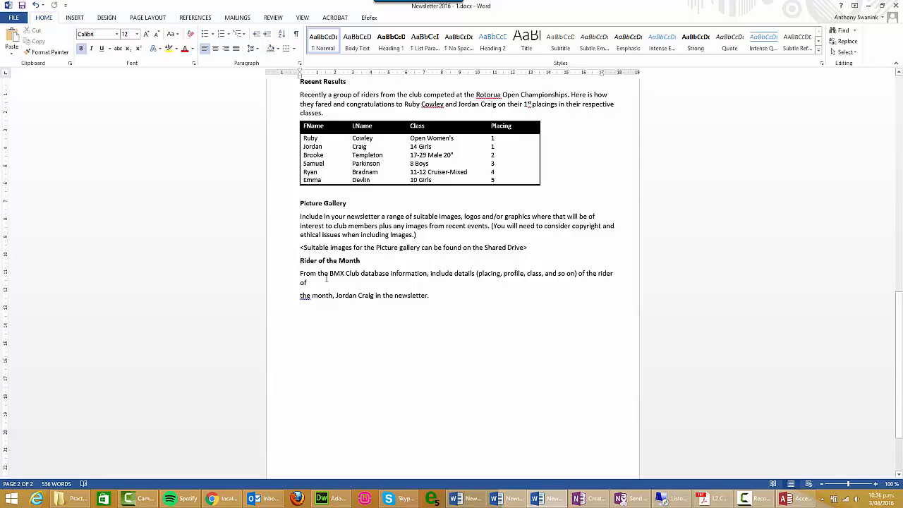
key(Return)
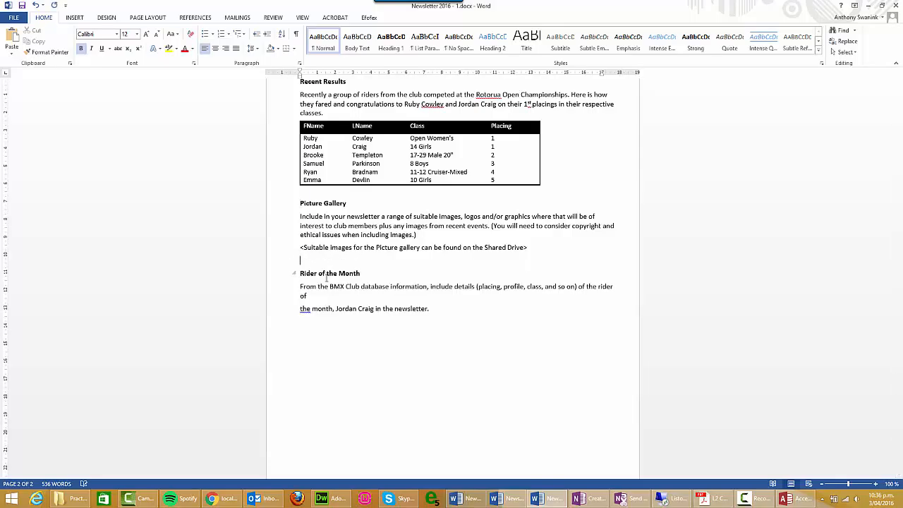
key(ctrl+v)
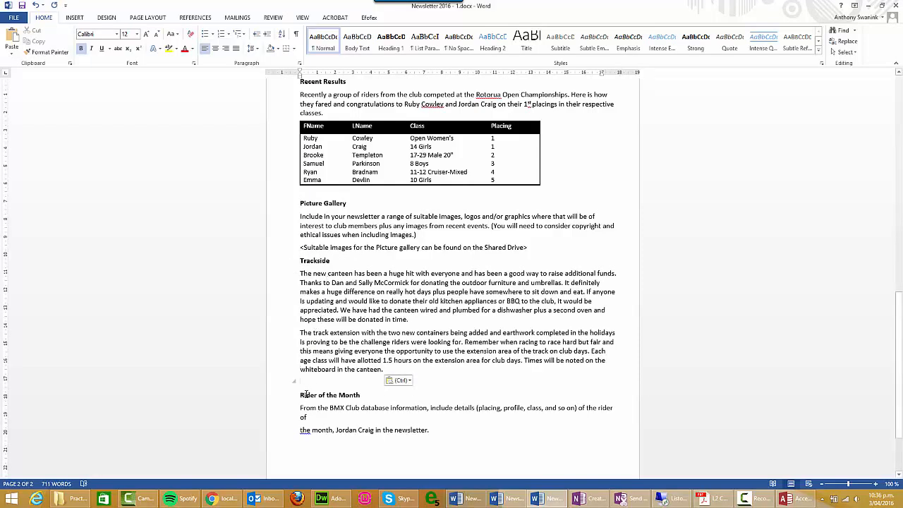
key(BackSpace)
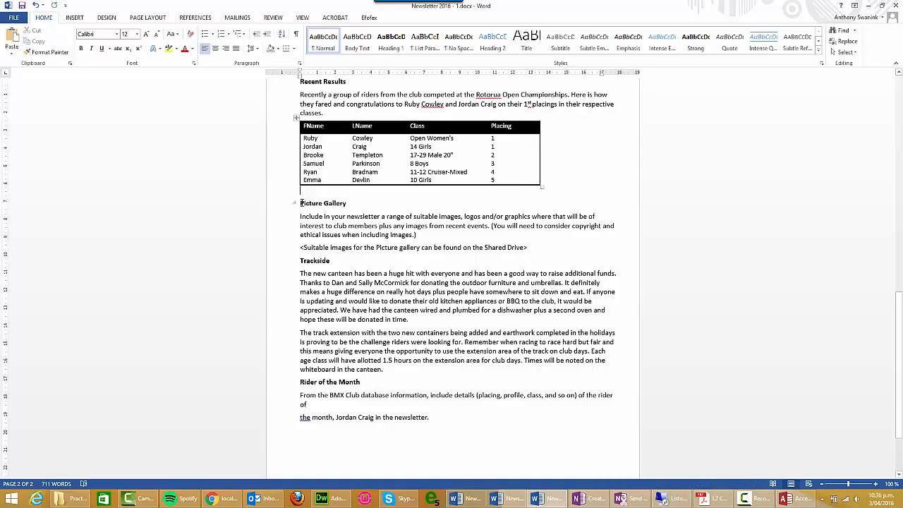
Step: Remove the blank line between the results table and the Picture Gallery heading, and increase the heading's paragraph spacing before
key(BackSpace)
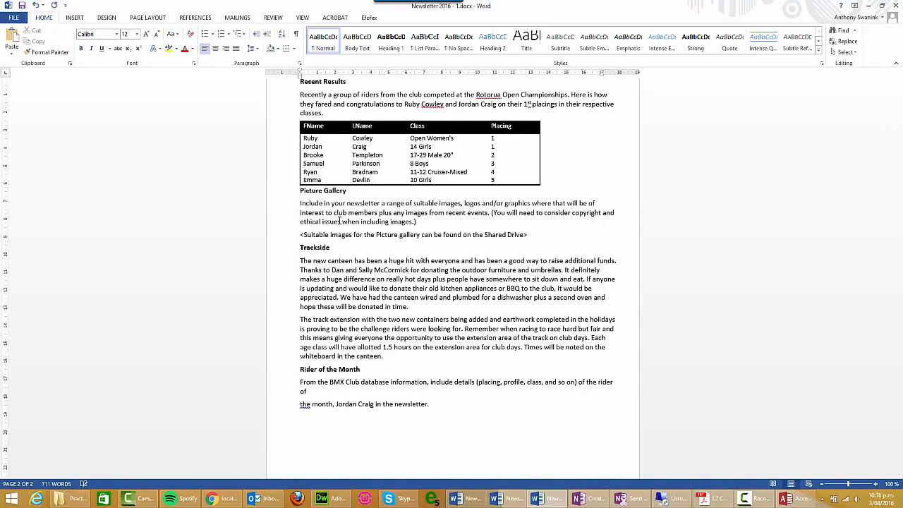
key(ctrl+z)
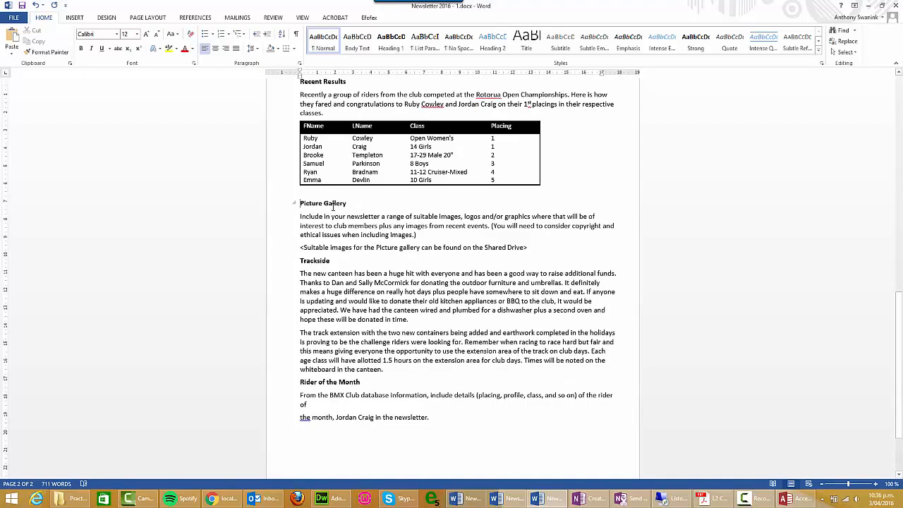
key(BackSpace)
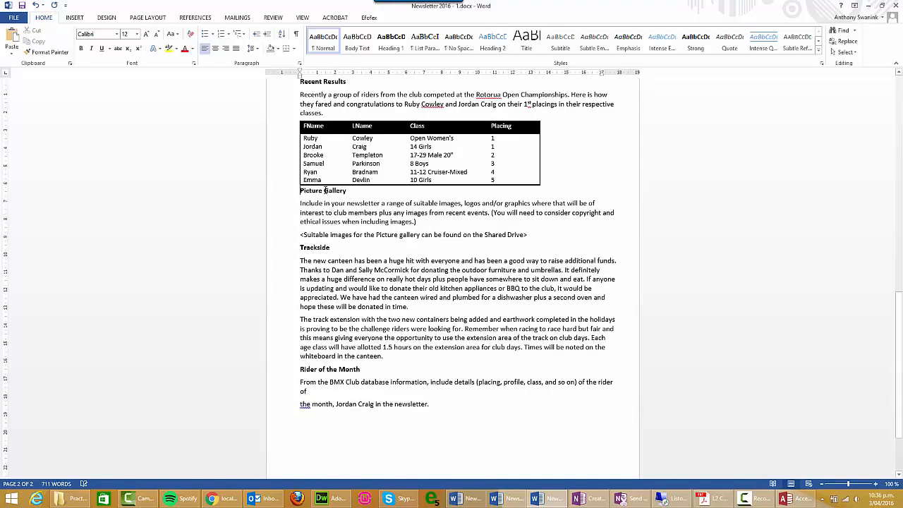
triple_click(337, 192)
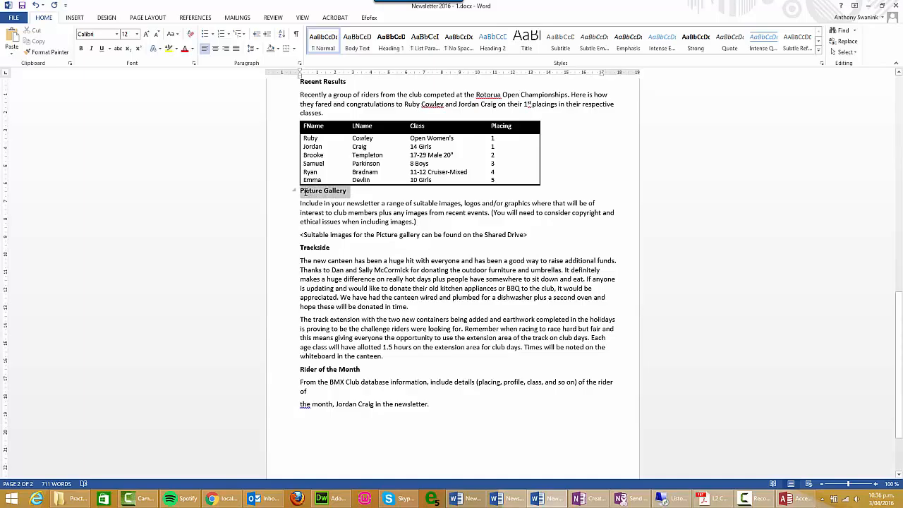
click(300, 64)
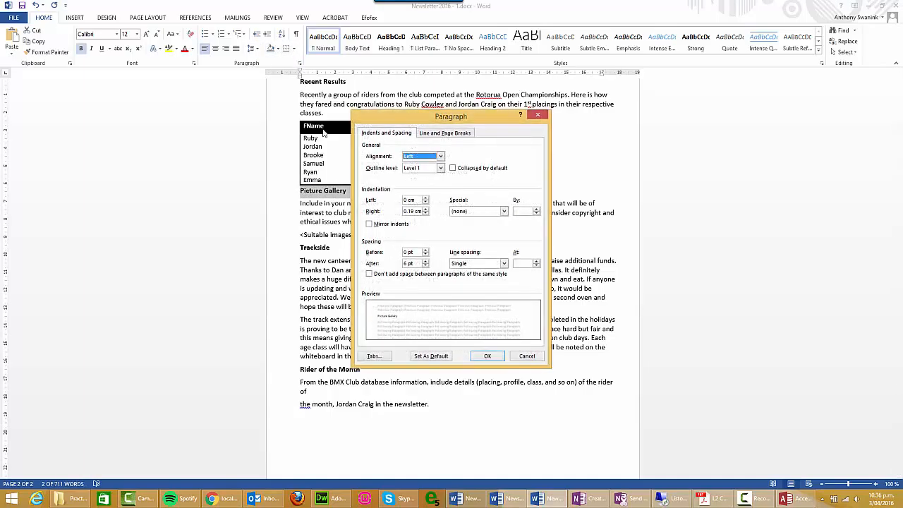
click(426, 250)
click(487, 356)
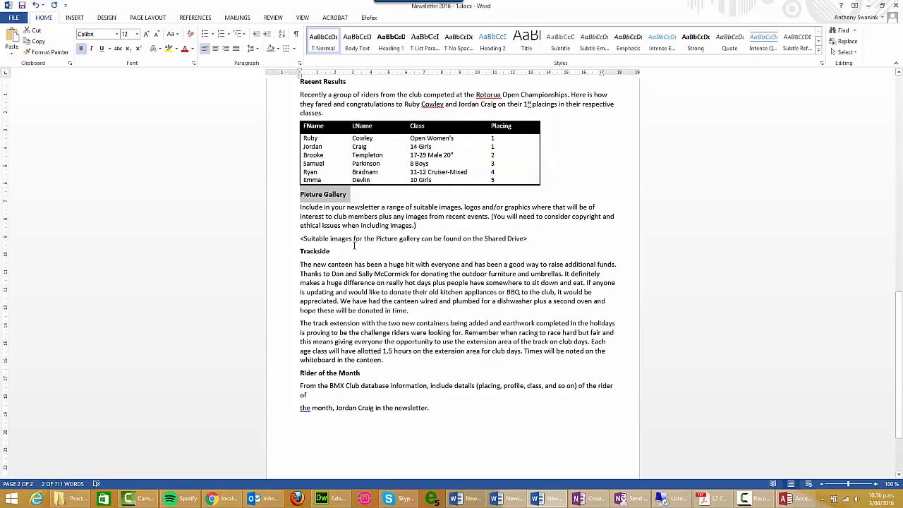
click(354, 245)
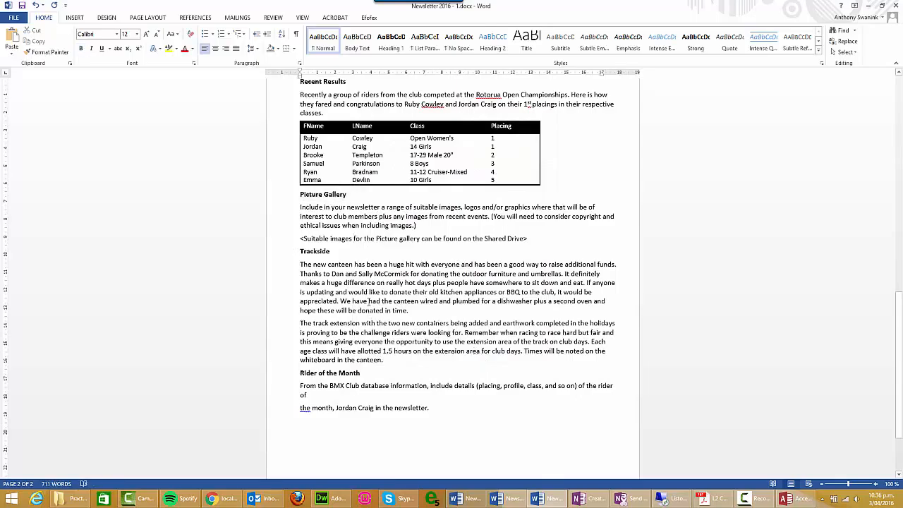
Step: Delete the instruction and placeholder paragraphs under Picture Gallery and add an empty line above Trackside
drag(288, 209, 286, 240)
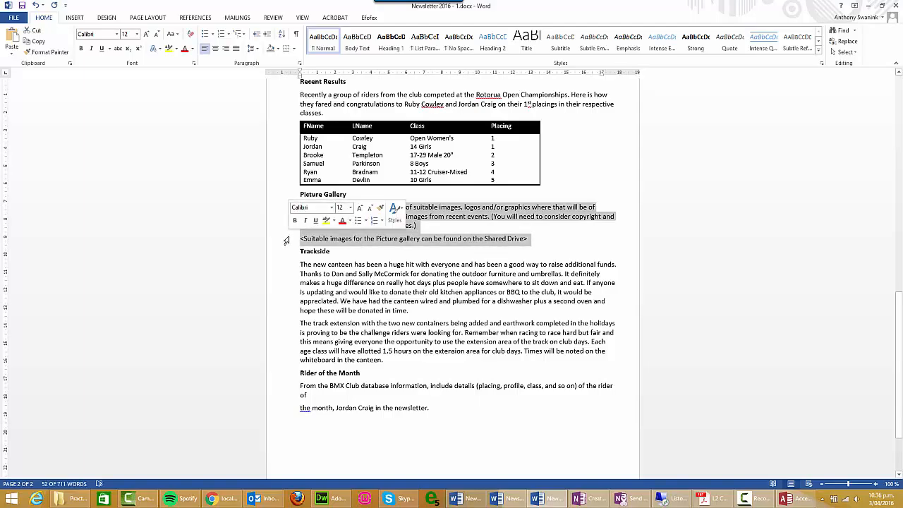
key(Delete)
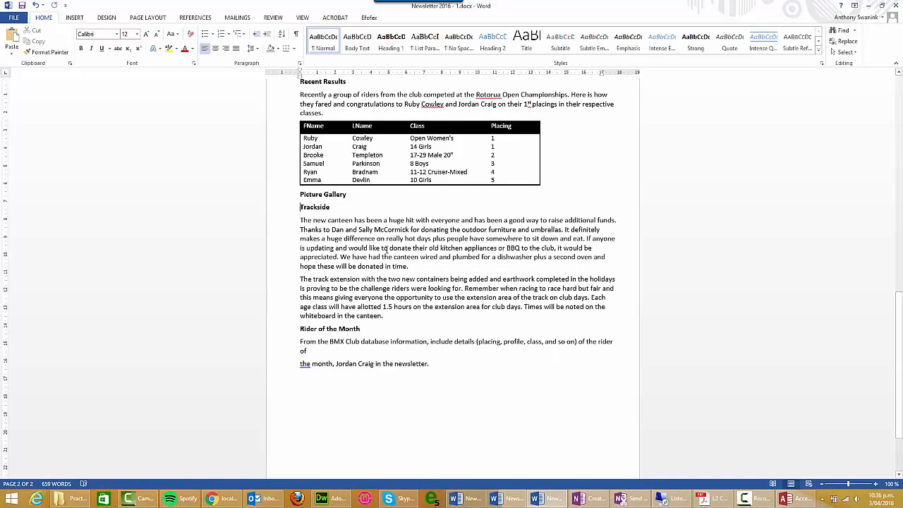
key(Return)
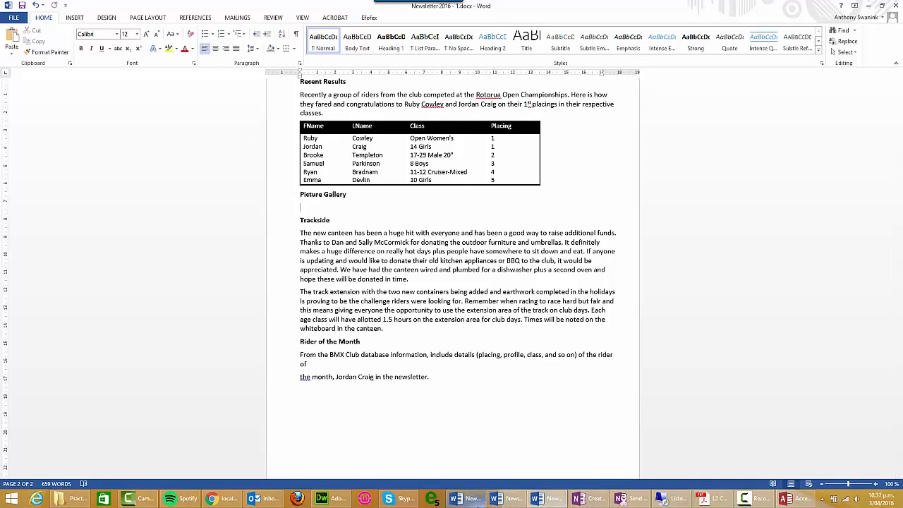
Step: Check the gallery in Newsletter 2016.docx, and start inserting a SmartArt graphic on the empty line under Picture Gallery in Newsletter 2016 - 1.docx
click(474, 499)
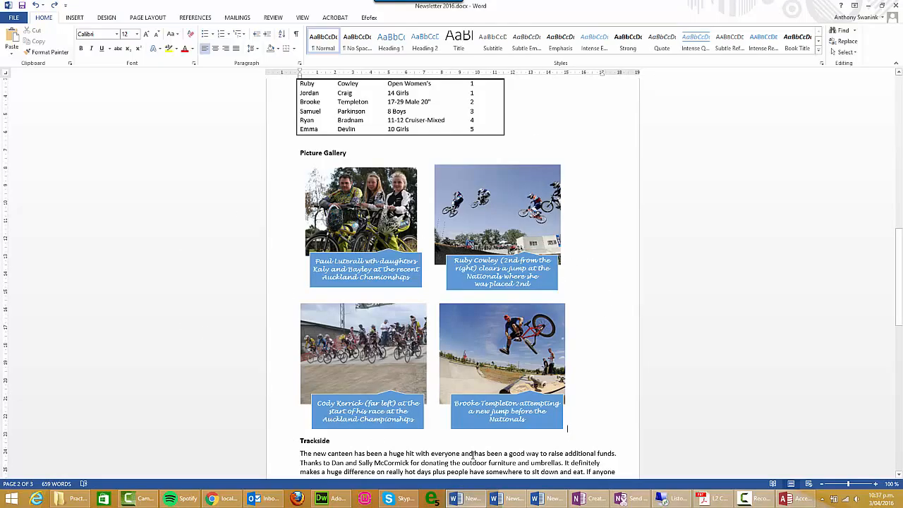
click(538, 498)
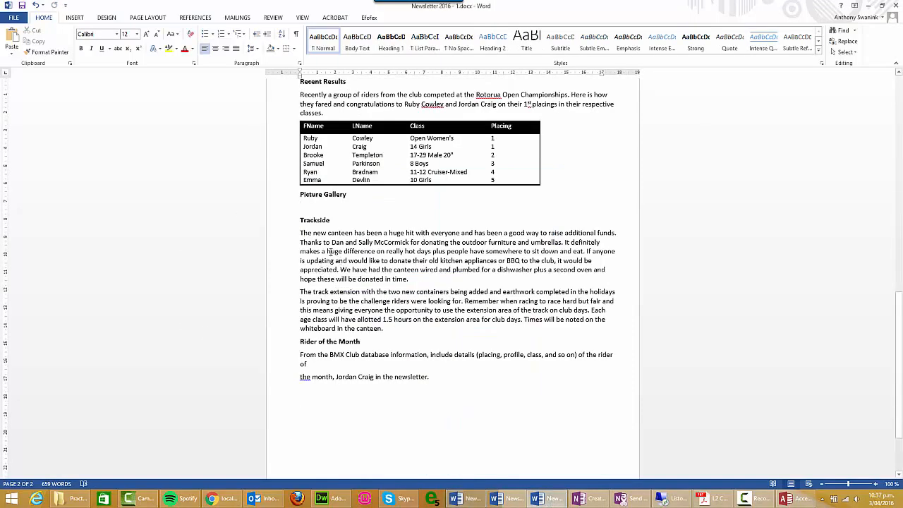
click(304, 206)
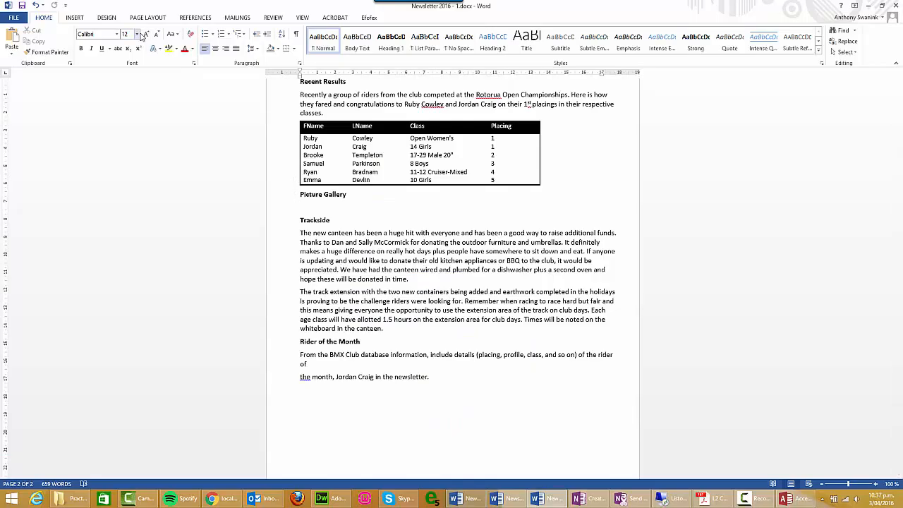
click(75, 18)
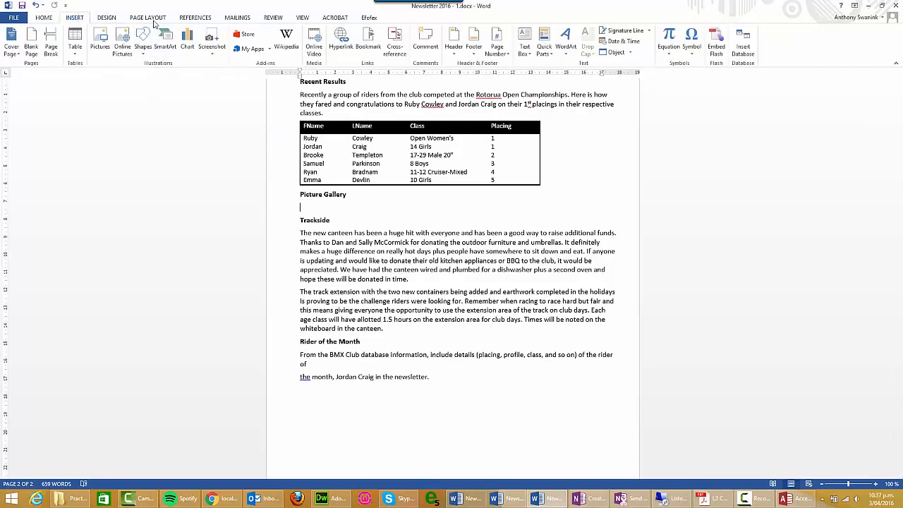
click(167, 37)
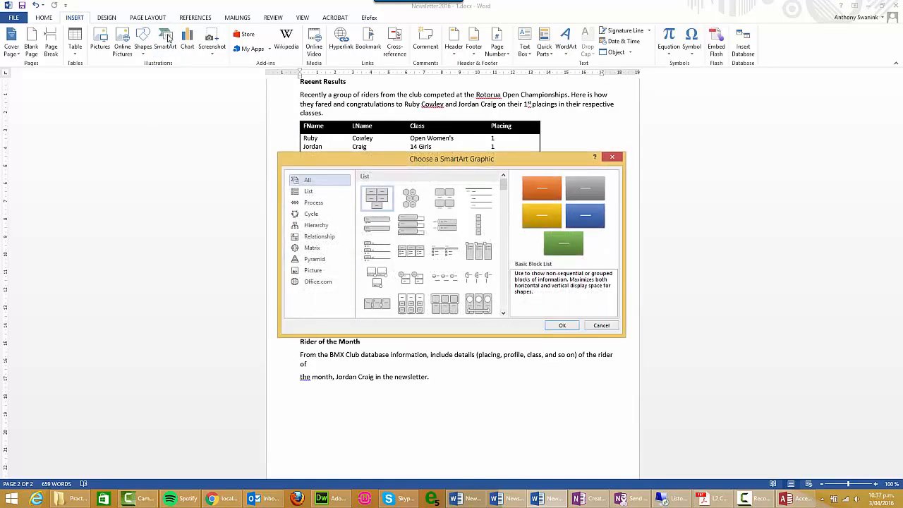